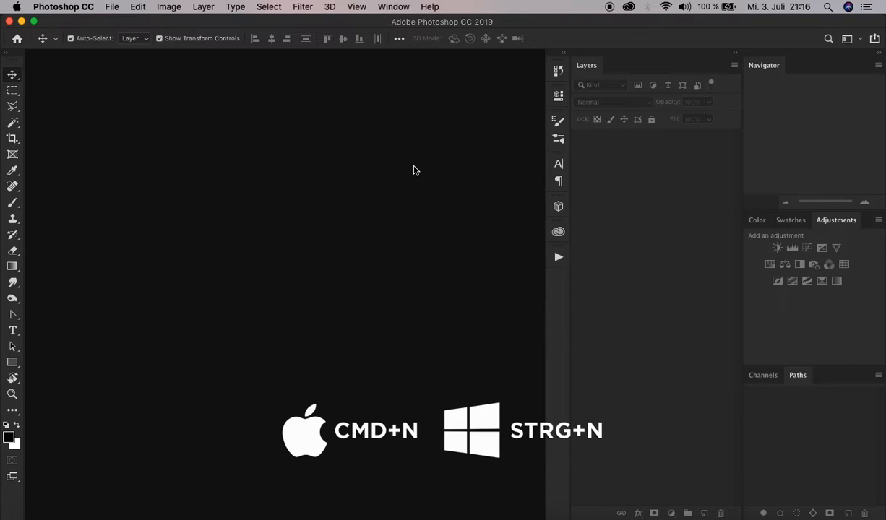
# Create a new document 1500 pixels wide and 1000 pixels high
pyautogui.click(112, 6)
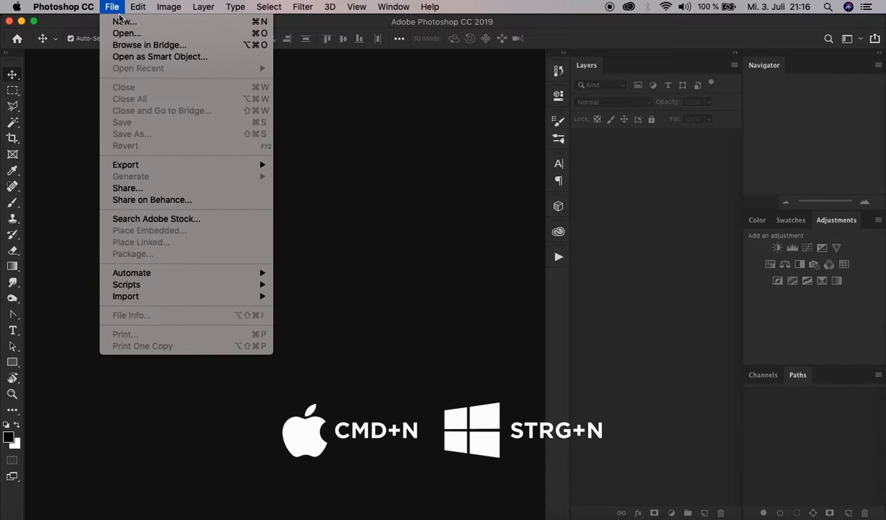
pyautogui.click(123, 23)
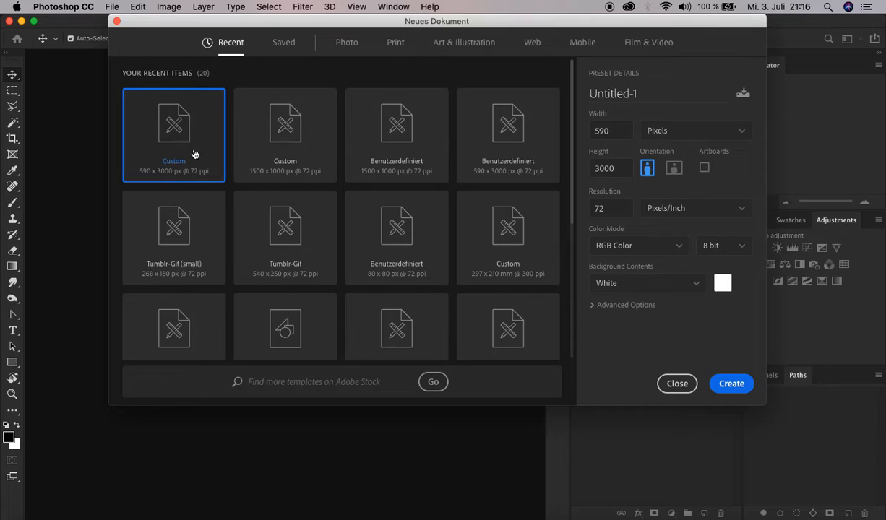
pyautogui.doubleClick(622, 130)
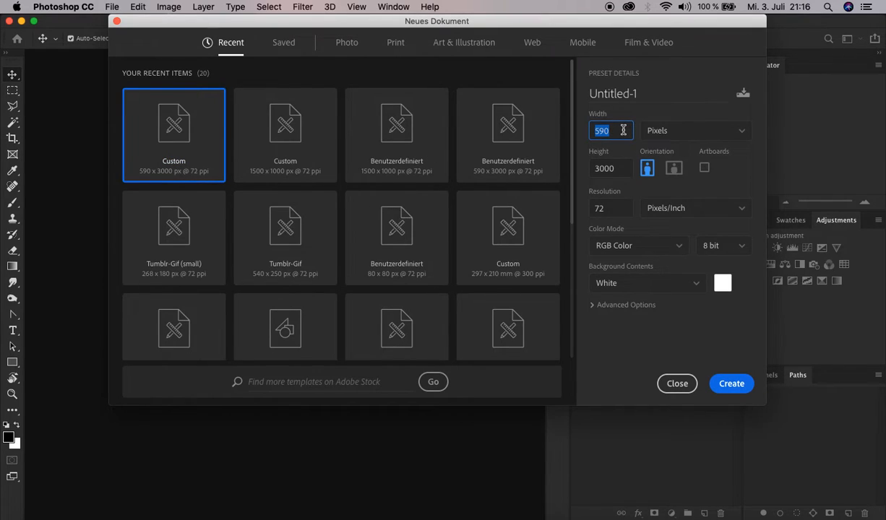
pyautogui.write('1500')
pyautogui.press('Tab')
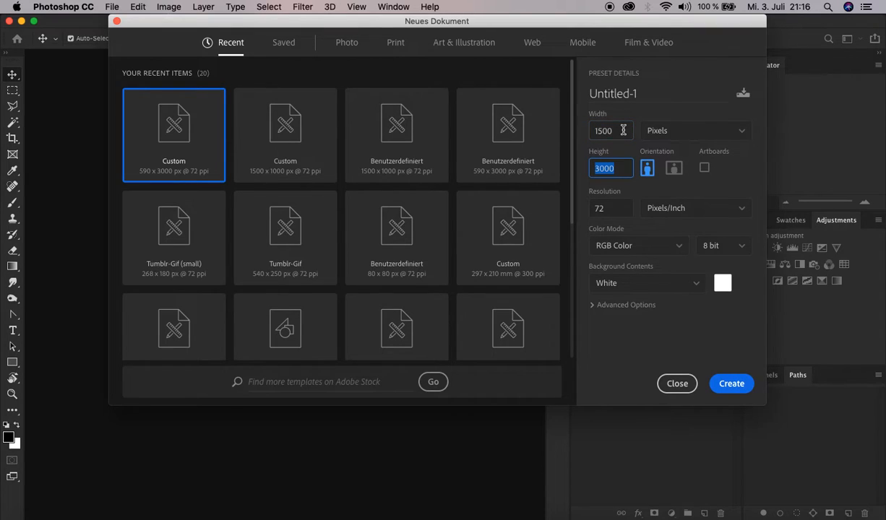
pyautogui.write('1000')
pyautogui.hotkey('shift', 'Tab')
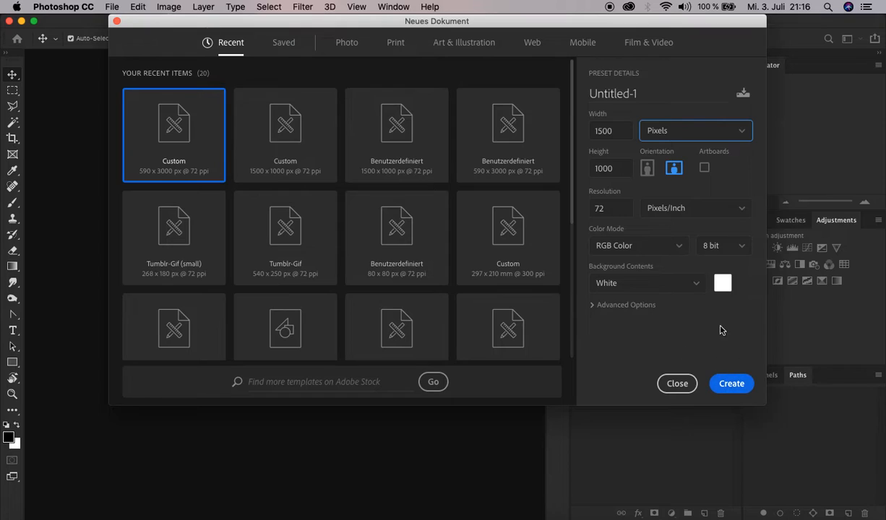
pyautogui.click(732, 383)
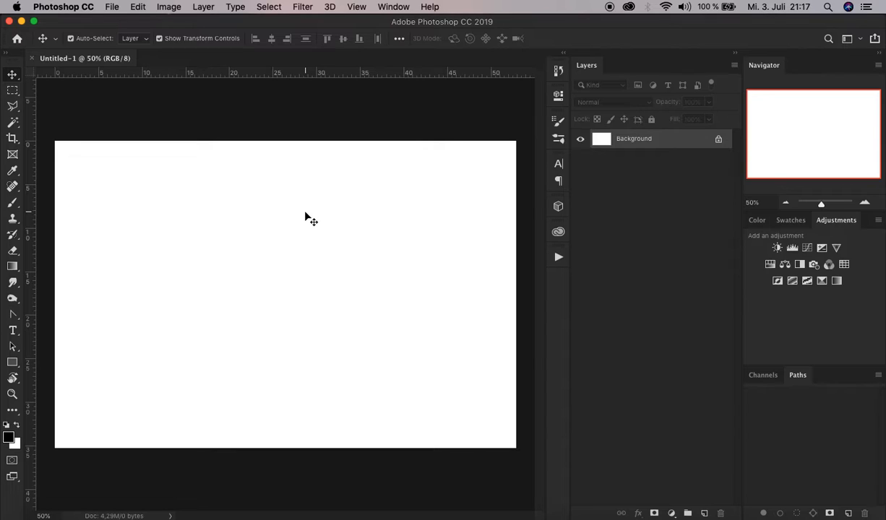
# Add a Gradient fill layer and base its gradient on the Foreground to Background preset
pyautogui.click(672, 513)
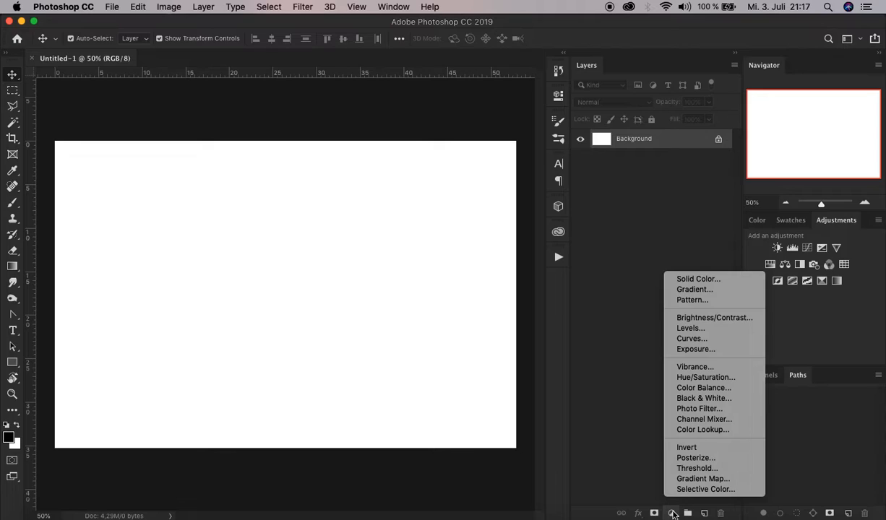
pyautogui.click(712, 289)
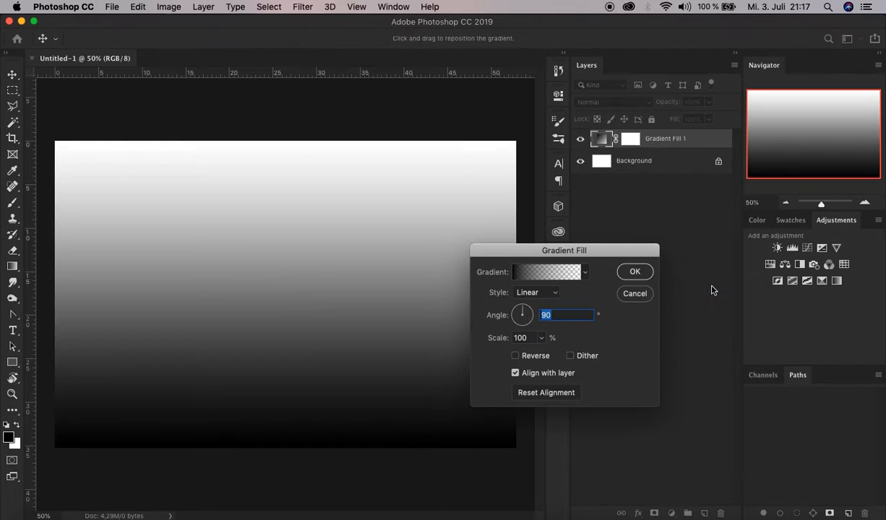
pyautogui.click(543, 271)
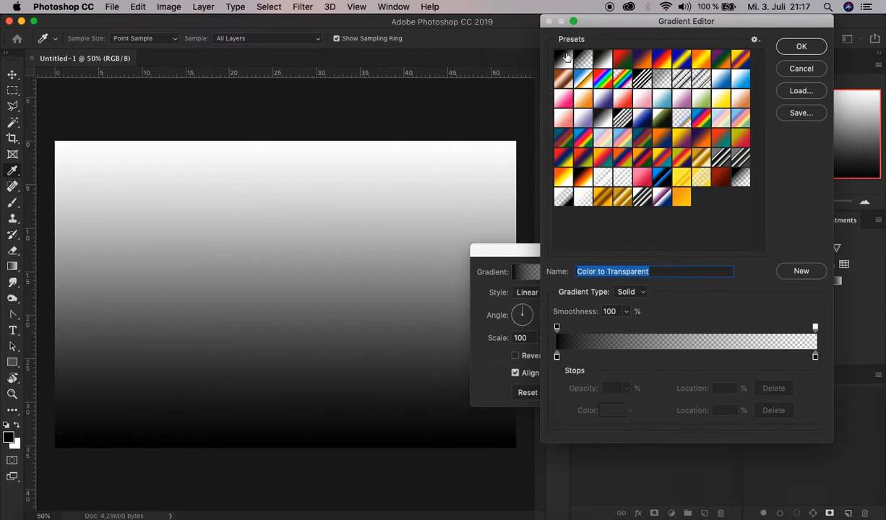
pyautogui.click(564, 59)
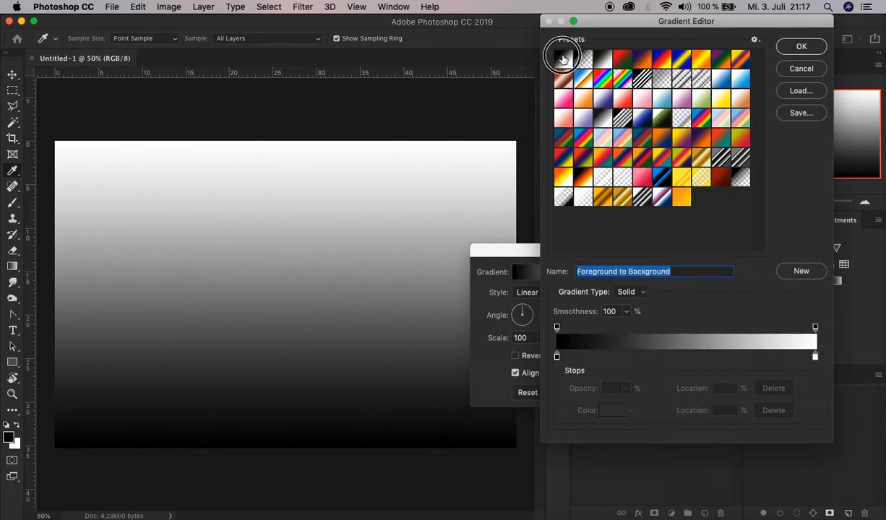
# Set the gradient's starting colour stop at 0% to dark blue #001828
pyautogui.doubleClick(559, 359)
pyautogui.click(580, 394)
pyautogui.write('00')
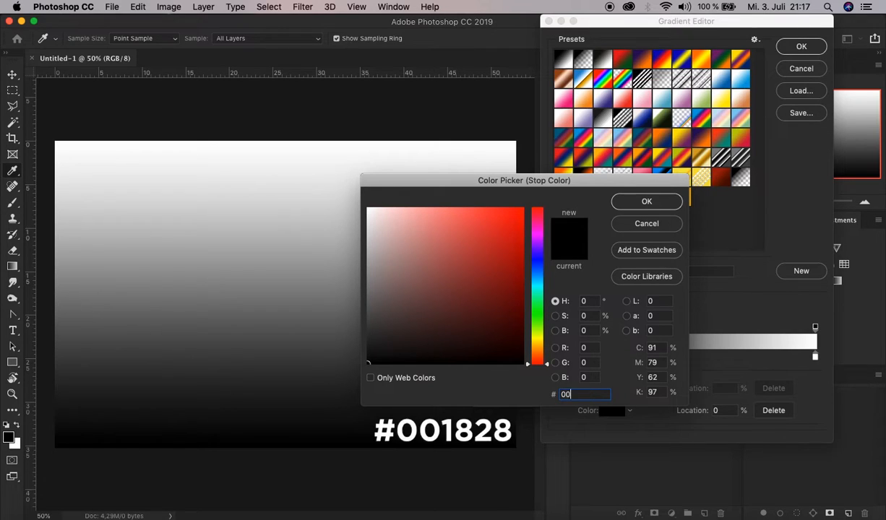
pyautogui.write('1828')
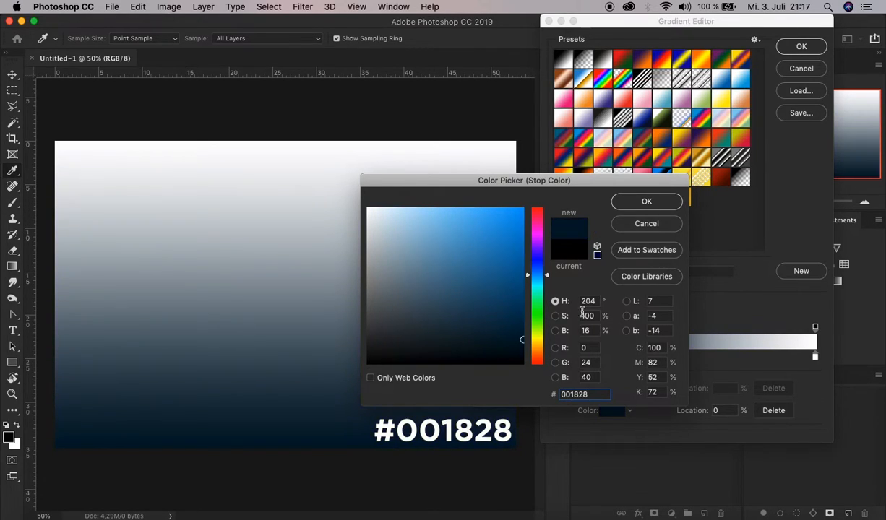
pyautogui.click(636, 207)
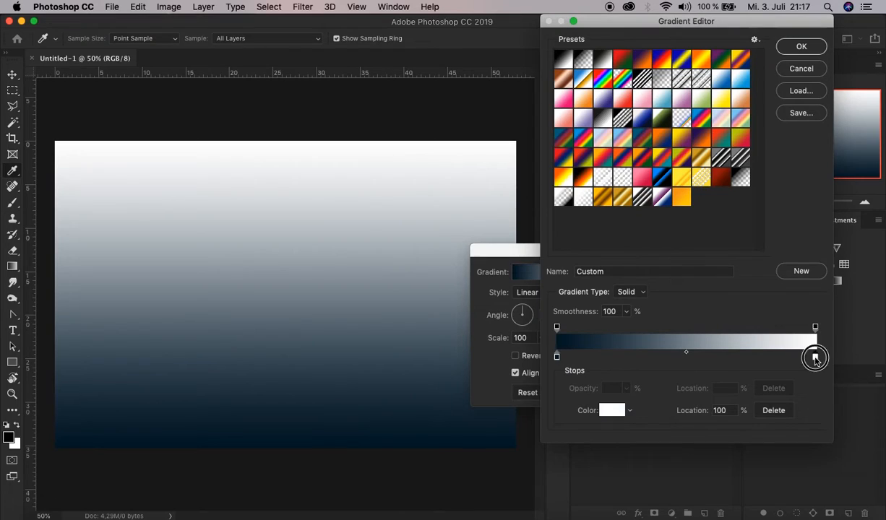
# Set the gradient's end colour stop at 100% to blue #004474 and accept the edited gradient
pyautogui.doubleClick(816, 356)
pyautogui.doubleClick(582, 395)
pyautogui.write('00')
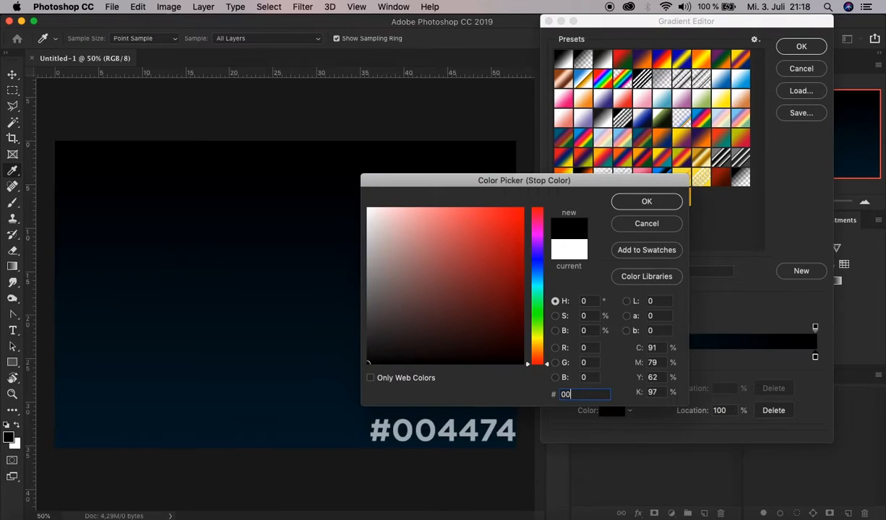
pyautogui.write('4474')
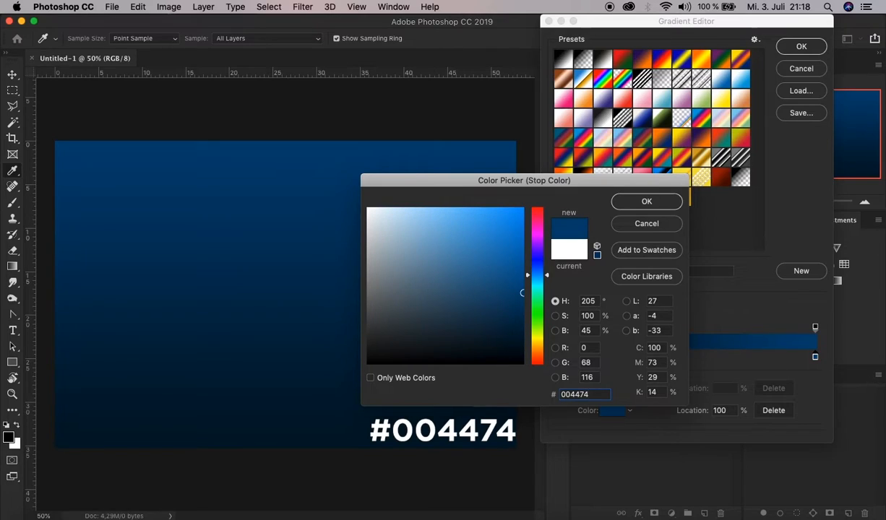
pyautogui.click(646, 202)
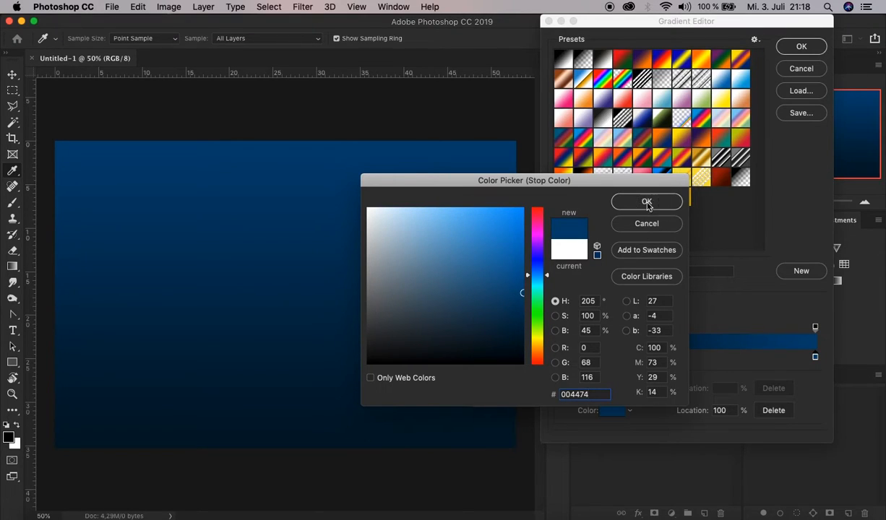
pyautogui.click(795, 48)
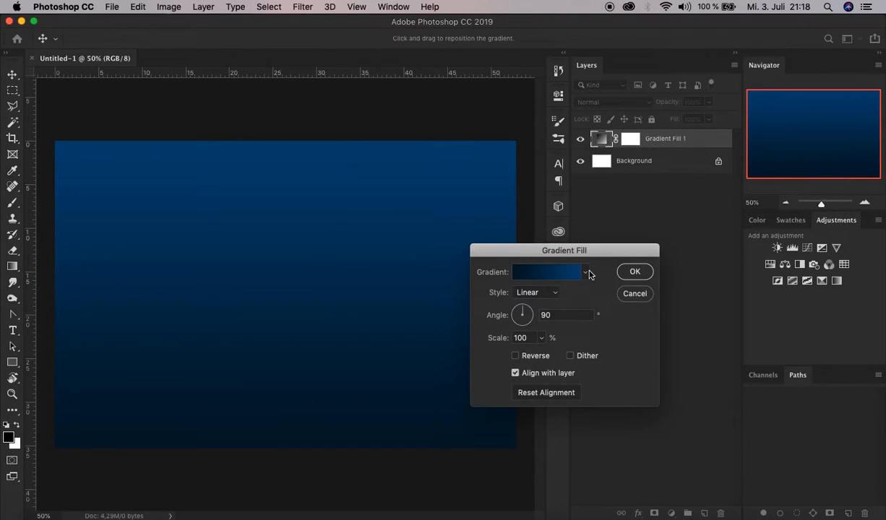
# Make the gradient fill Radial, reversed and dithered at 150% scale, and apply it
pyautogui.click(547, 295)
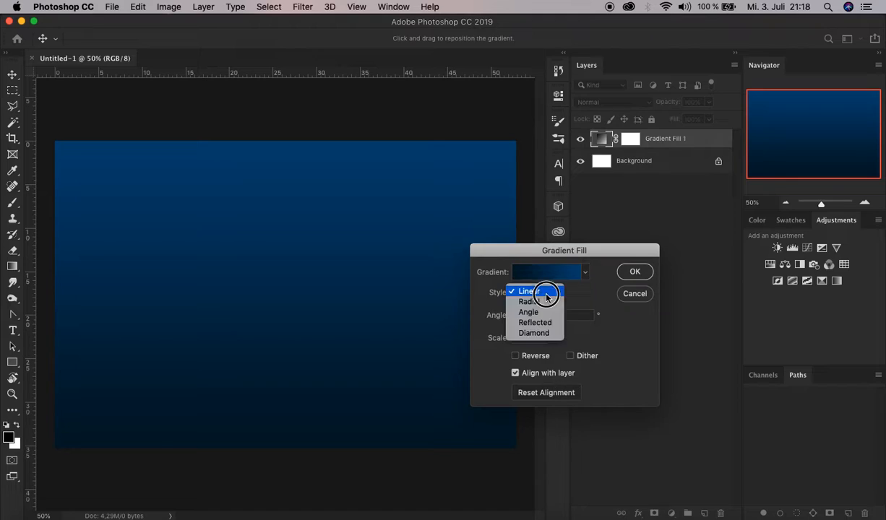
pyautogui.click(545, 302)
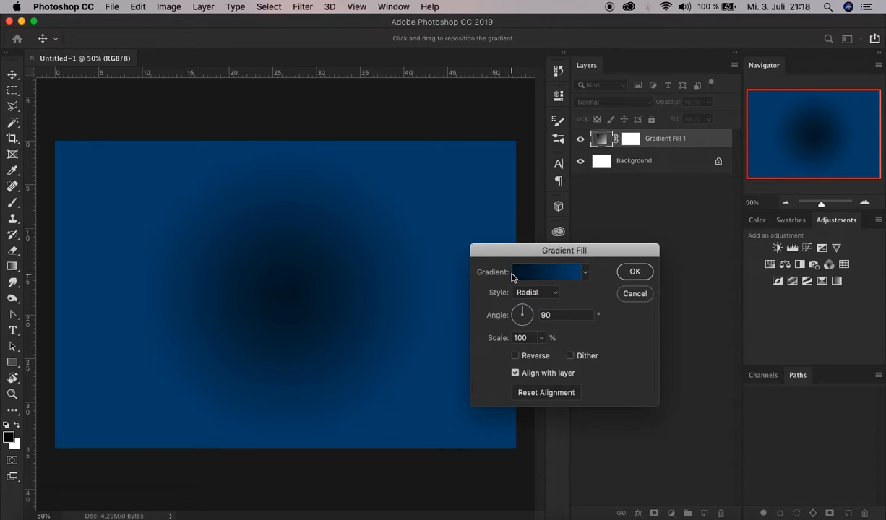
pyautogui.click(537, 357)
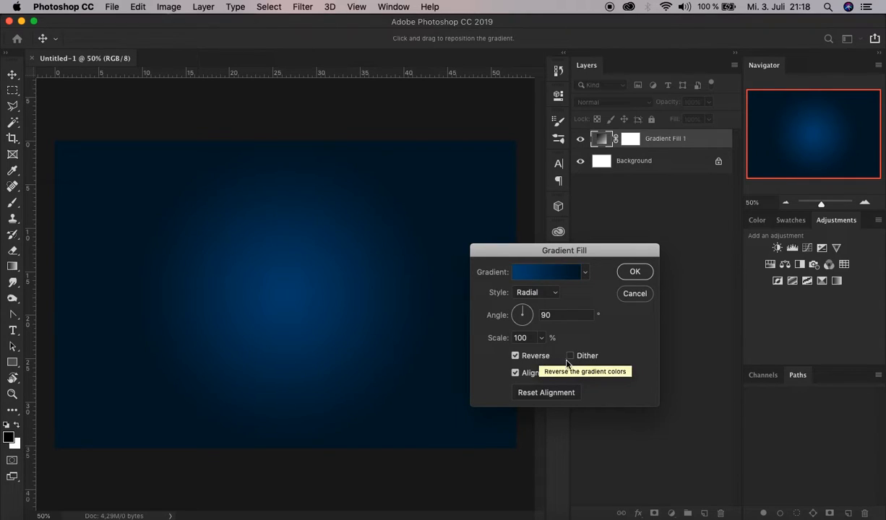
pyautogui.click(571, 357)
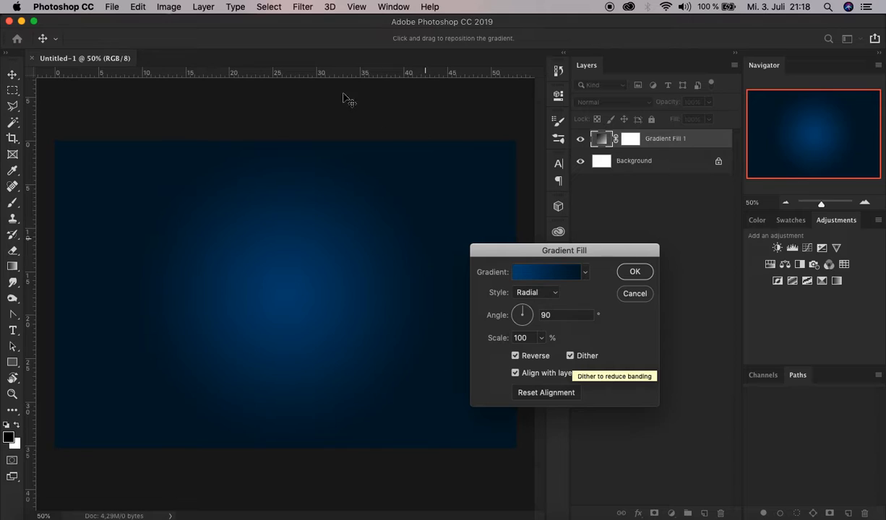
pyautogui.click(522, 338)
pyautogui.write('150')
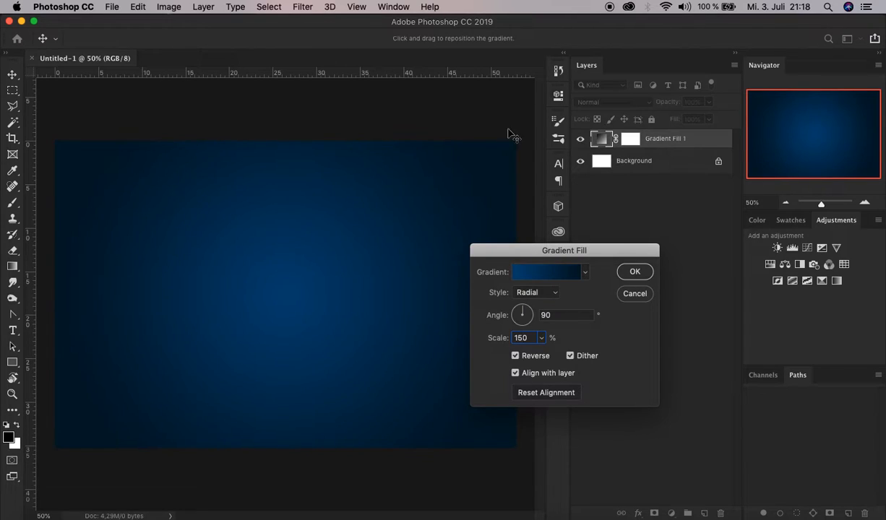
pyautogui.click(635, 272)
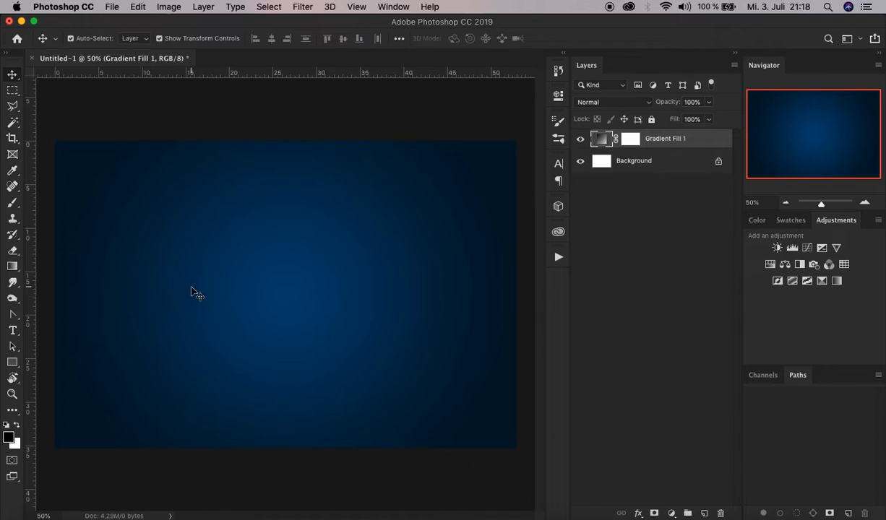
# Delete the white Background layer and fully lock the gradient fill layer, leaving no layer selected
pyautogui.click(669, 161)
pyautogui.click(720, 513)
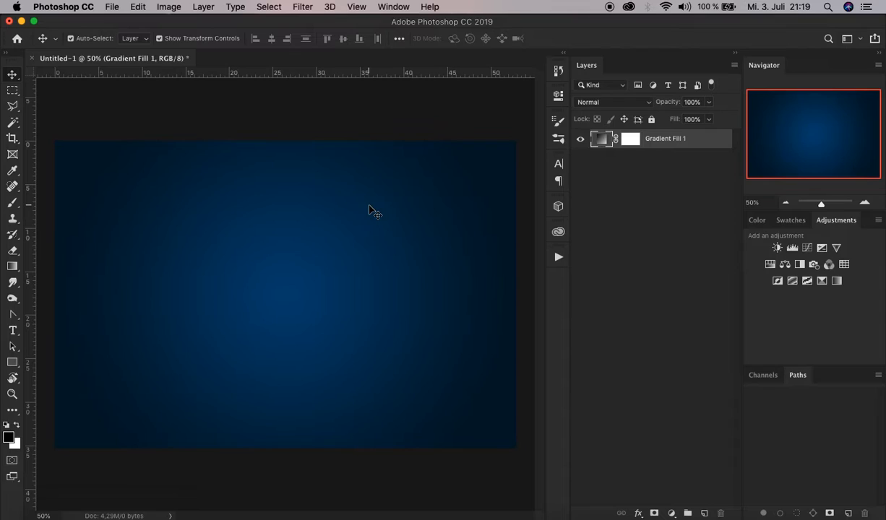
pyautogui.click(651, 120)
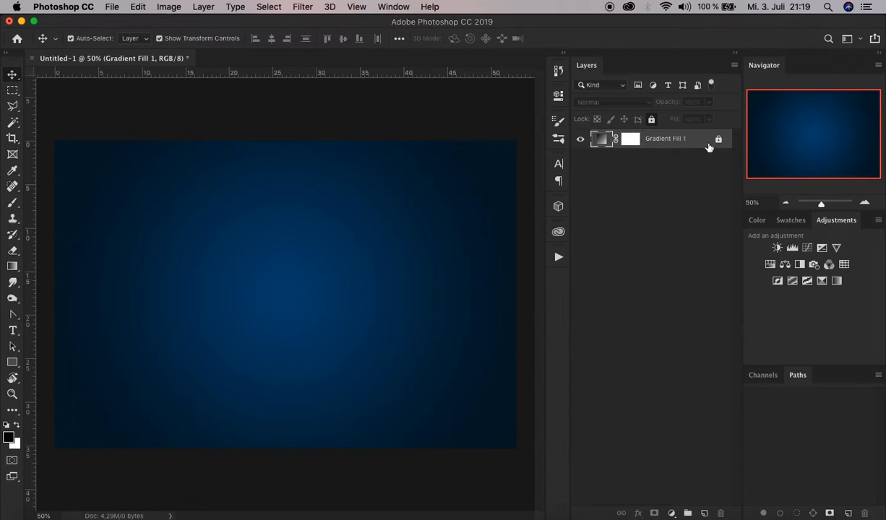
pyautogui.click(306, 246)
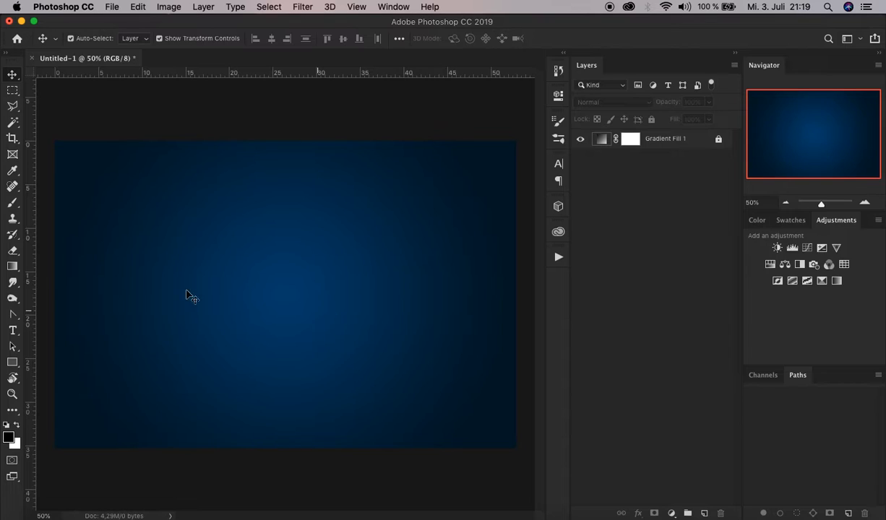
# Set the Type tool to the Spiderman-Homecoming Regular font at 200 pt
pyautogui.click(13, 332)
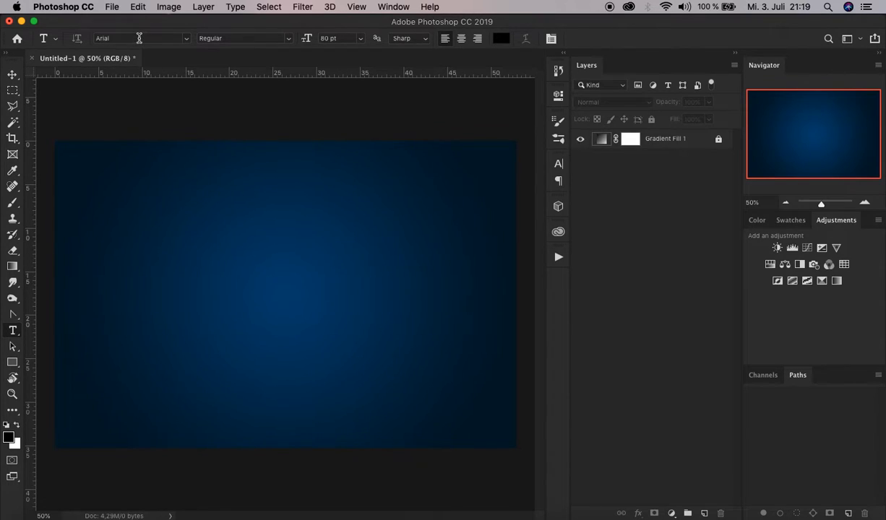
pyautogui.click(138, 38)
pyautogui.write('spider')
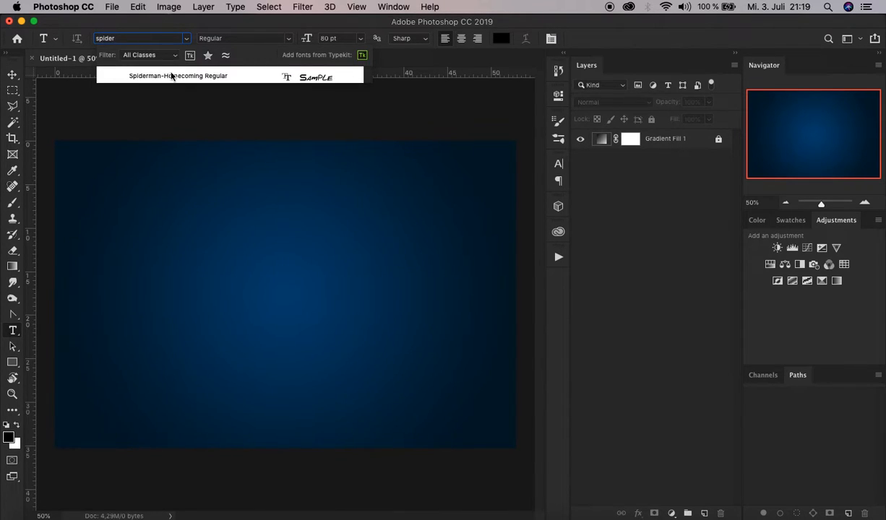
pyautogui.click(175, 78)
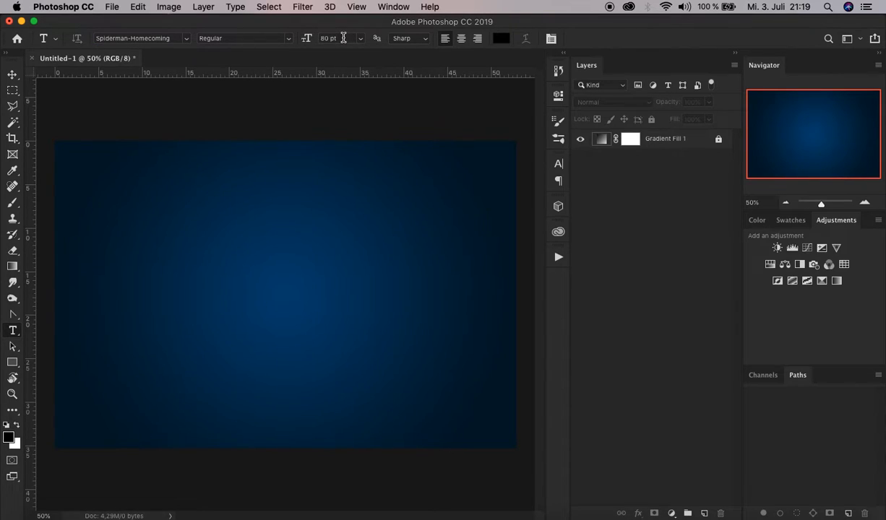
pyautogui.click(343, 39)
pyautogui.write('200')
# Set the text colour to yellow #fedb02
pyautogui.click(503, 38)
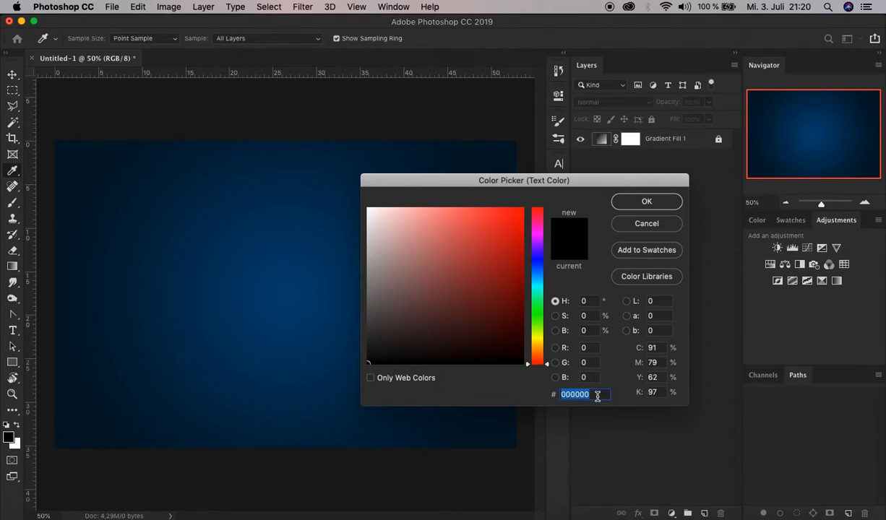
pyautogui.write('fedb')
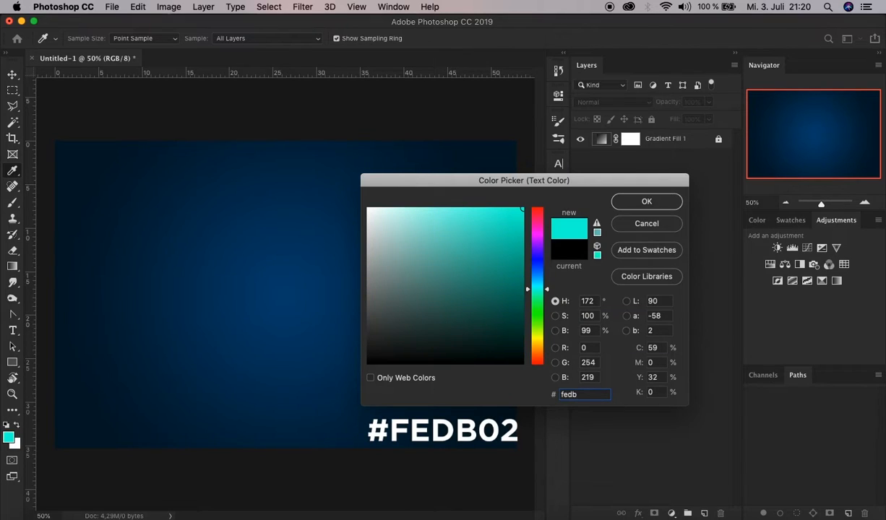
pyautogui.write('02')
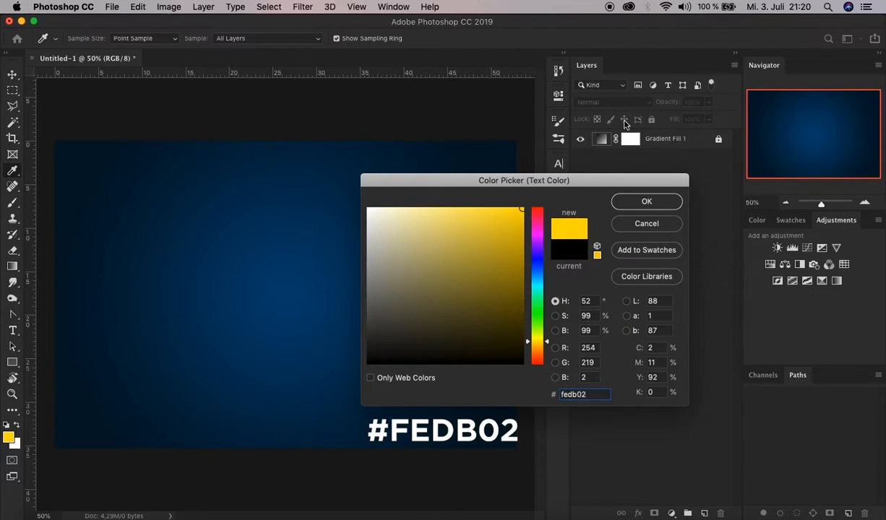
pyautogui.click(649, 202)
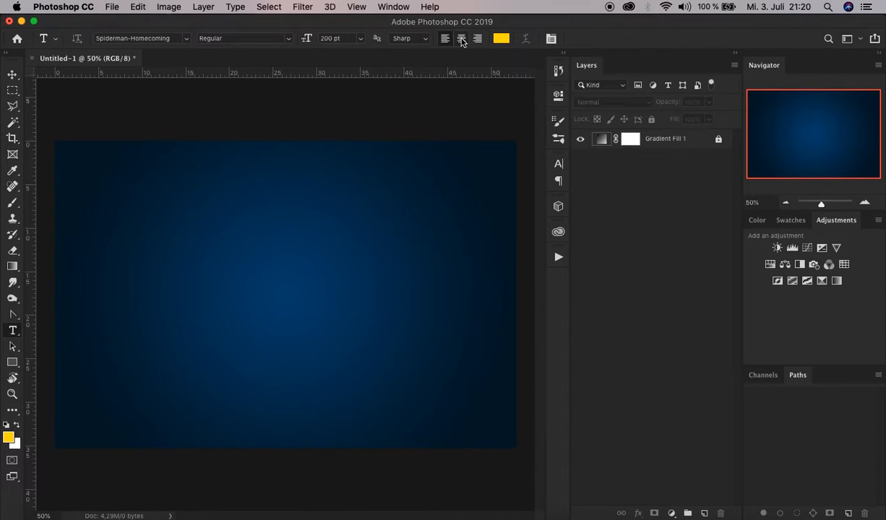
# Add the centre-aligned text SPIDER-GUY in the middle of the canvas and commit it
pyautogui.click(461, 41)
pyautogui.click(289, 296)
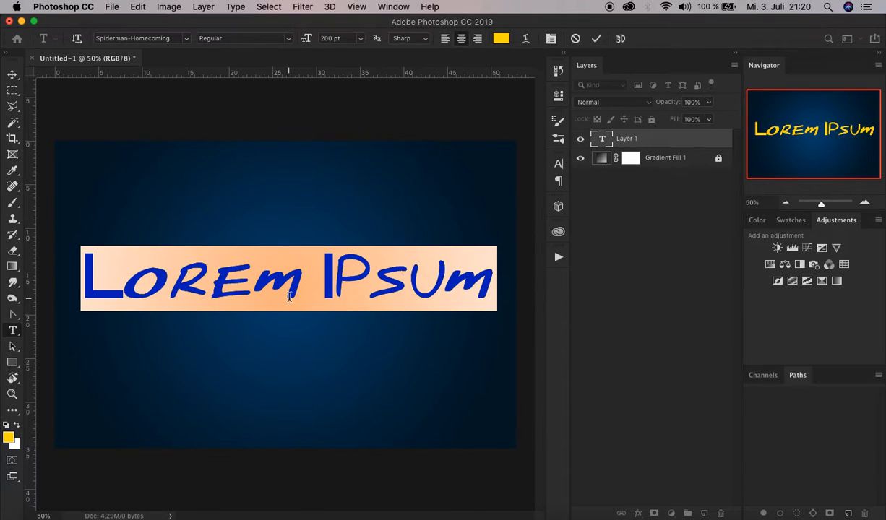
pyautogui.write('SPID')
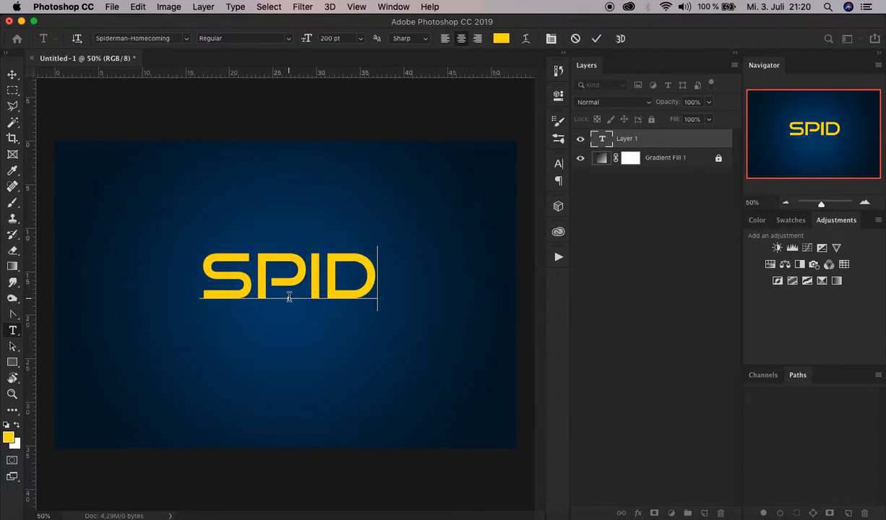
pyautogui.write('ER-GU')
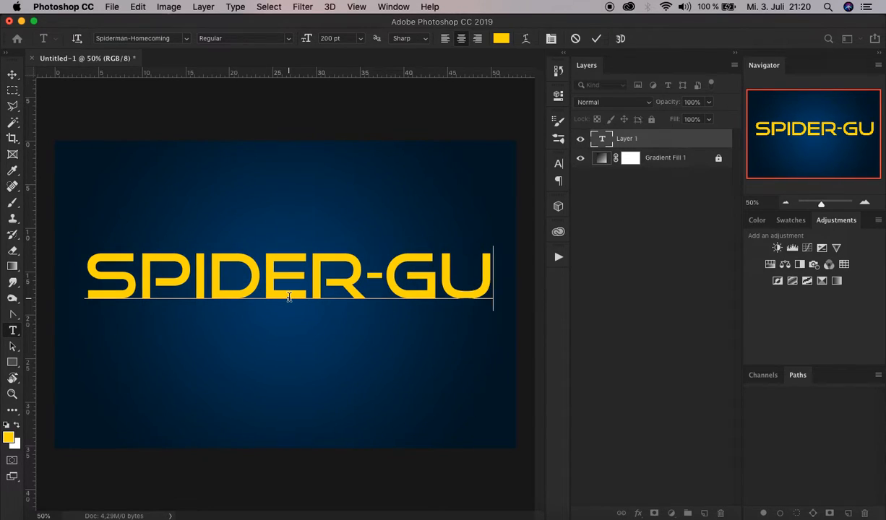
pyautogui.write('Y')
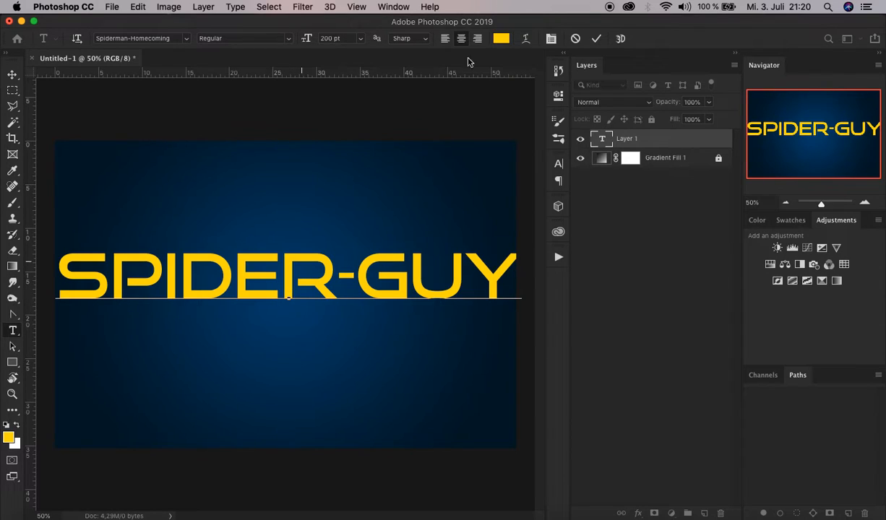
pyautogui.click(598, 43)
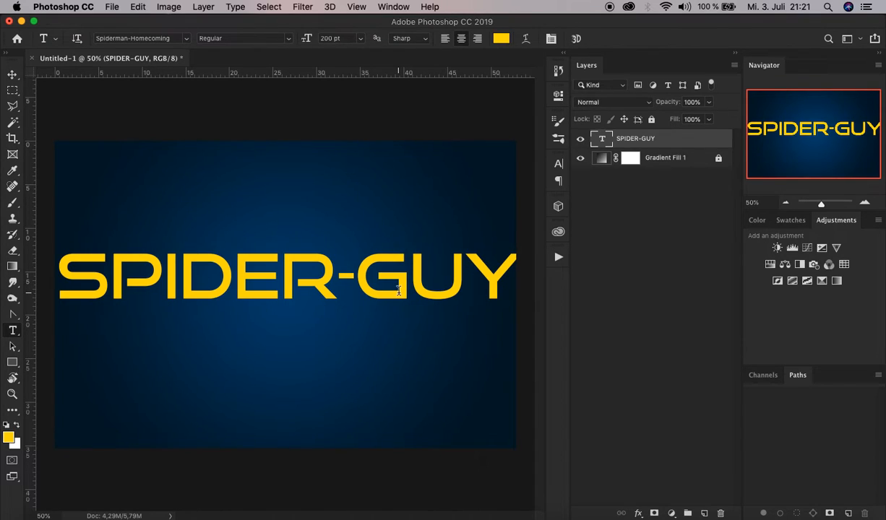
# Convert the SPIDER-GUY text layer to a smart object and open its contents for editing
pyautogui.rightClick(667, 144)
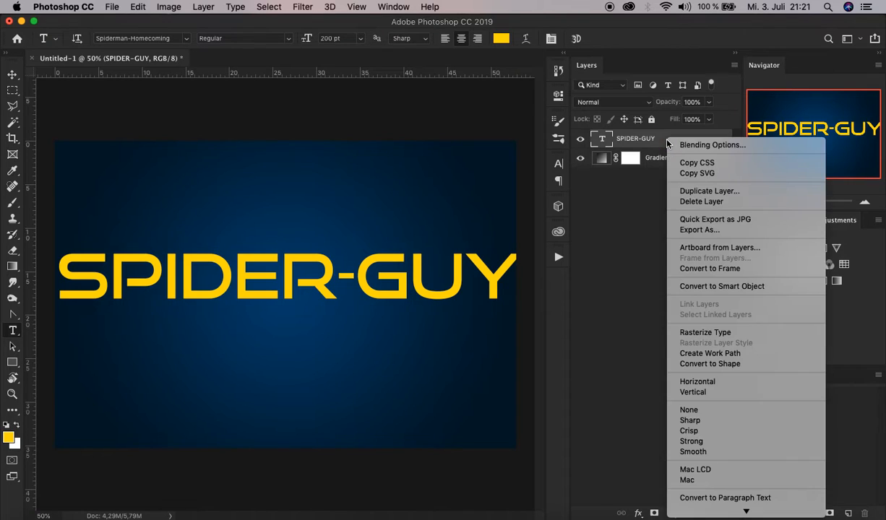
pyautogui.click(774, 286)
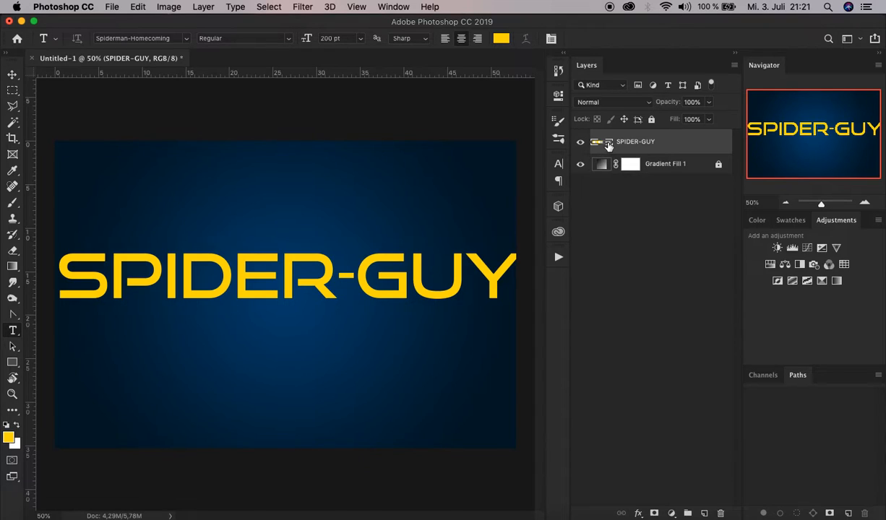
pyautogui.doubleClick(608, 144)
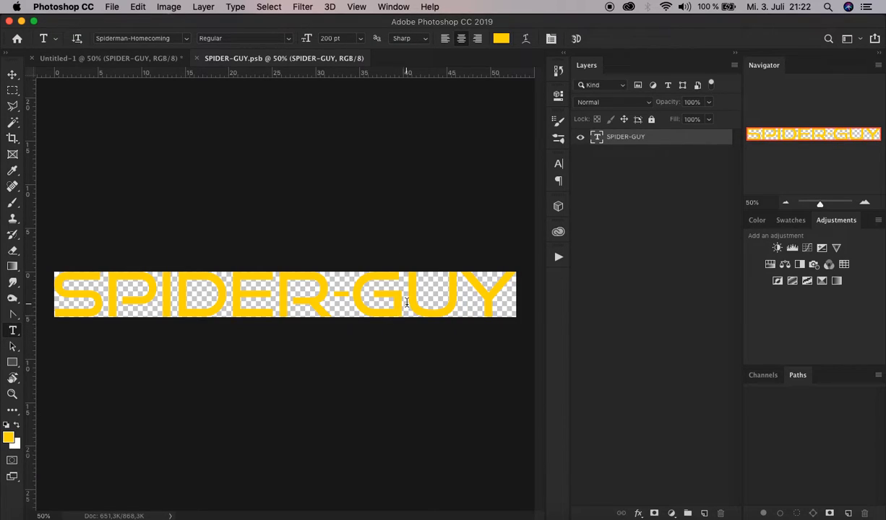
pyautogui.click(151, 61)
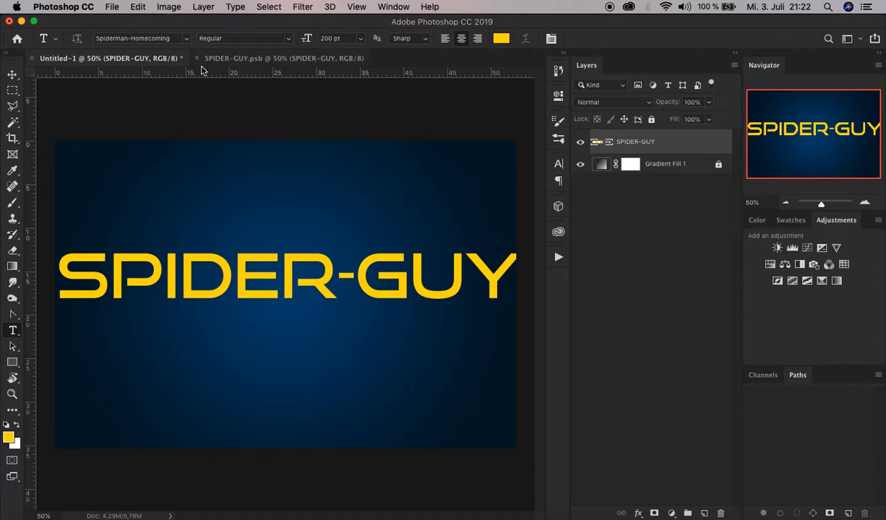
pyautogui.click(220, 59)
pyautogui.click(146, 59)
pyautogui.click(218, 57)
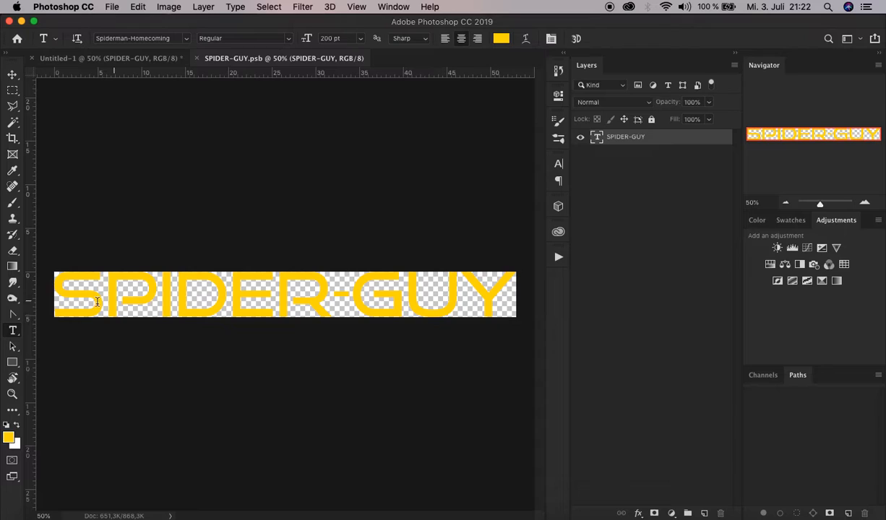
# Add a Gradient Overlay to the SPIDER-GUY text with Overlay blend mode, dithering on and 100% opacity
pyautogui.click(637, 513)
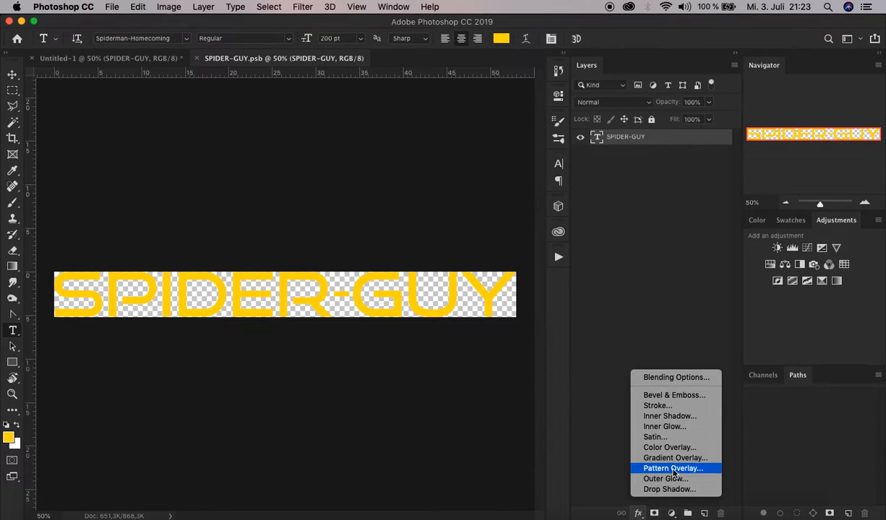
pyautogui.click(693, 458)
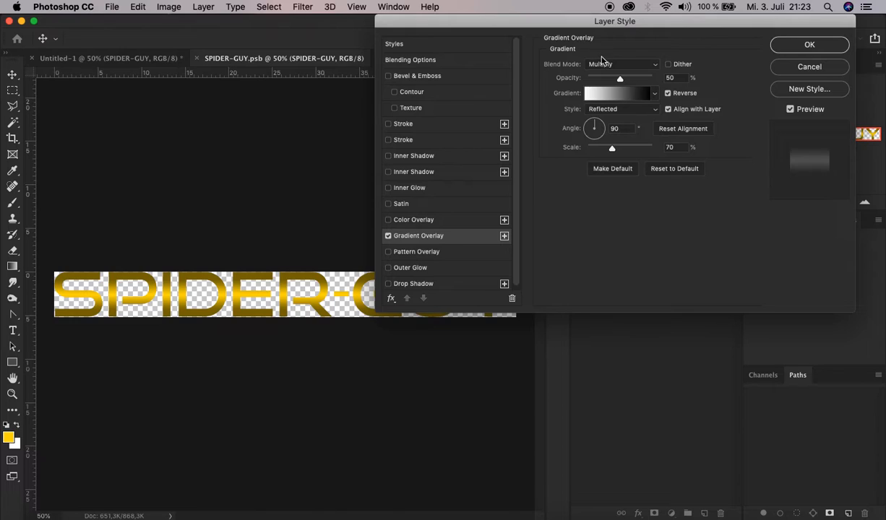
pyautogui.click(608, 65)
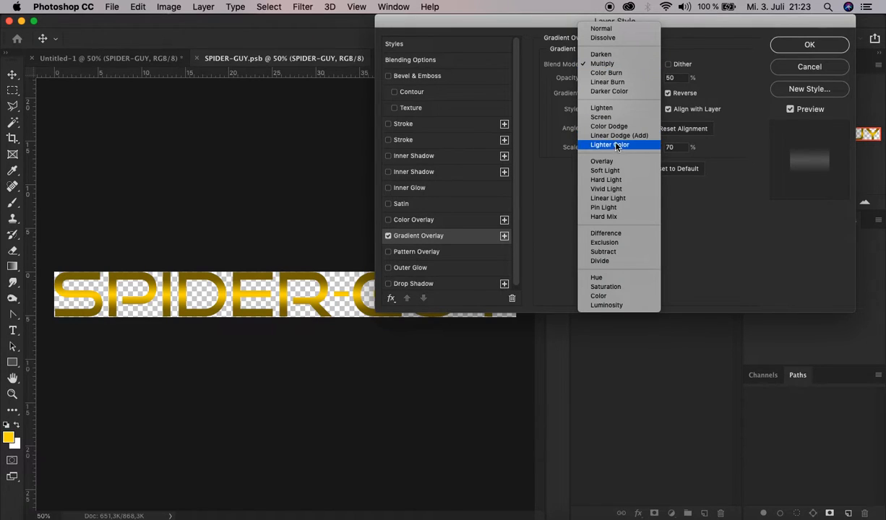
pyautogui.click(602, 161)
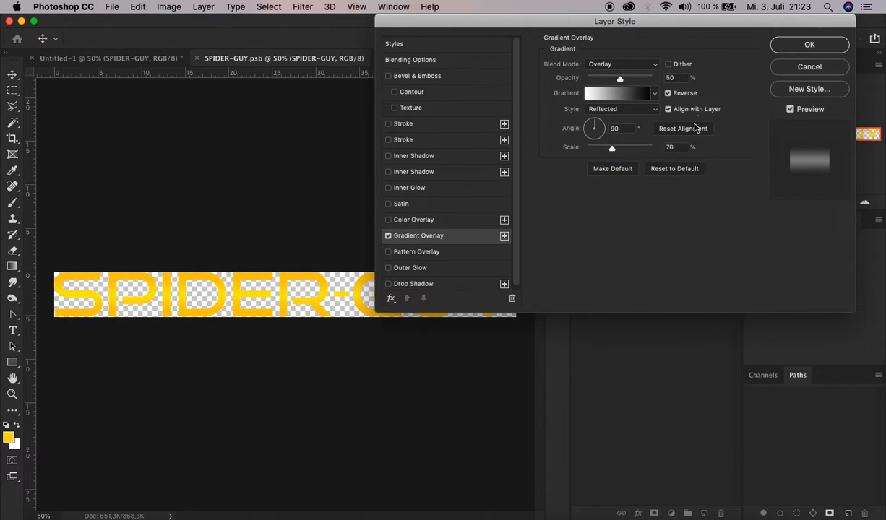
pyautogui.click(683, 65)
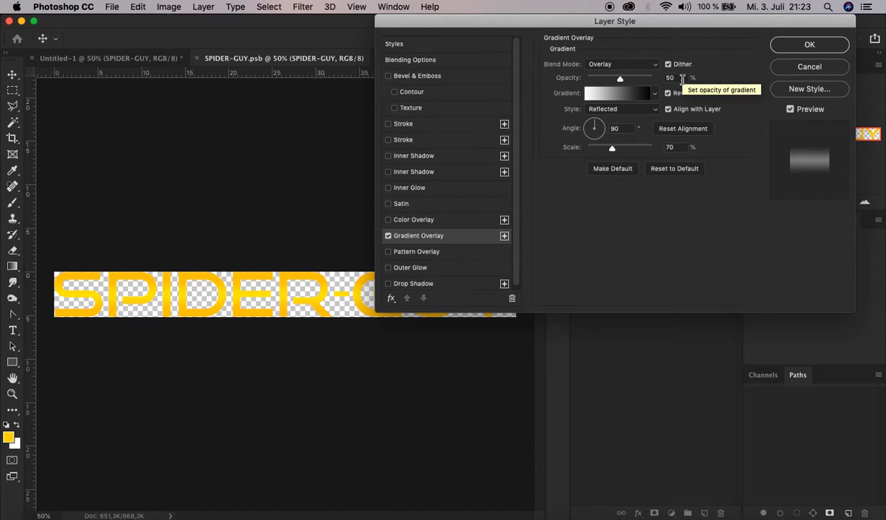
pyautogui.doubleClick(672, 78)
pyautogui.write('100')
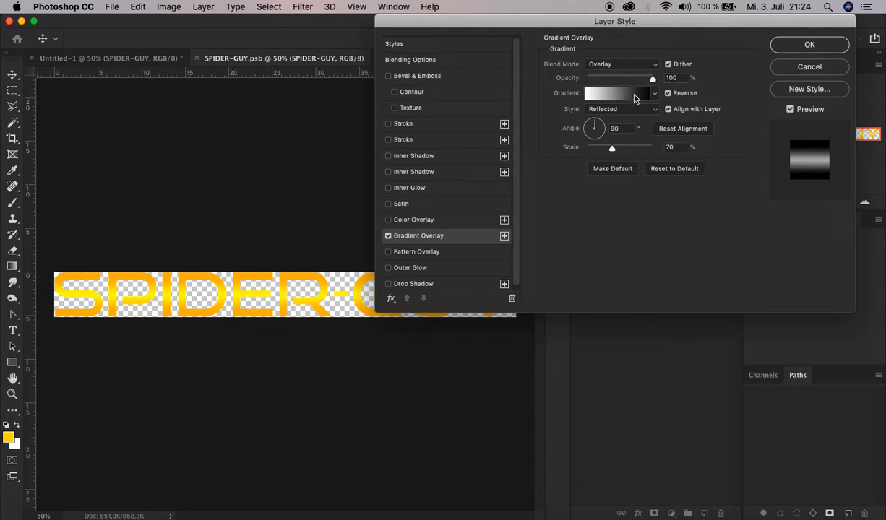
# Change the overlay gradient's white end stop to grey #c0c0c0 and accept the edited gradient
pyautogui.click(596, 95)
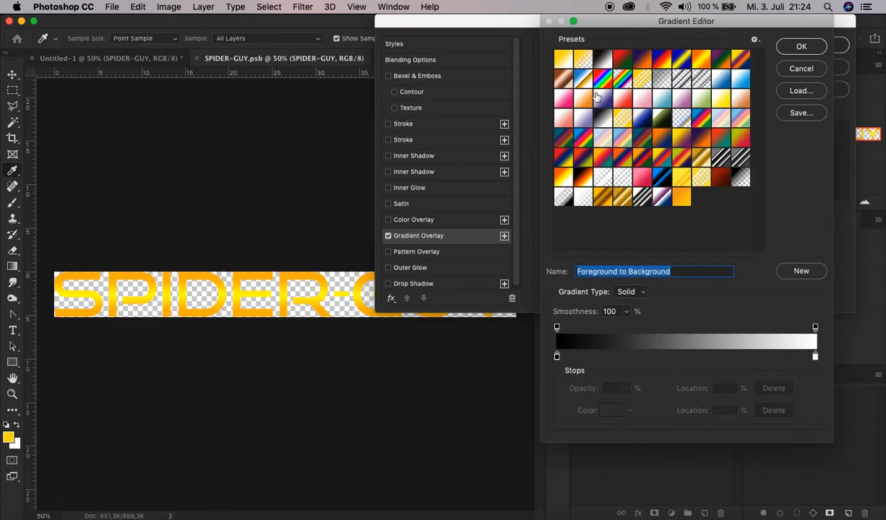
pyautogui.doubleClick(815, 357)
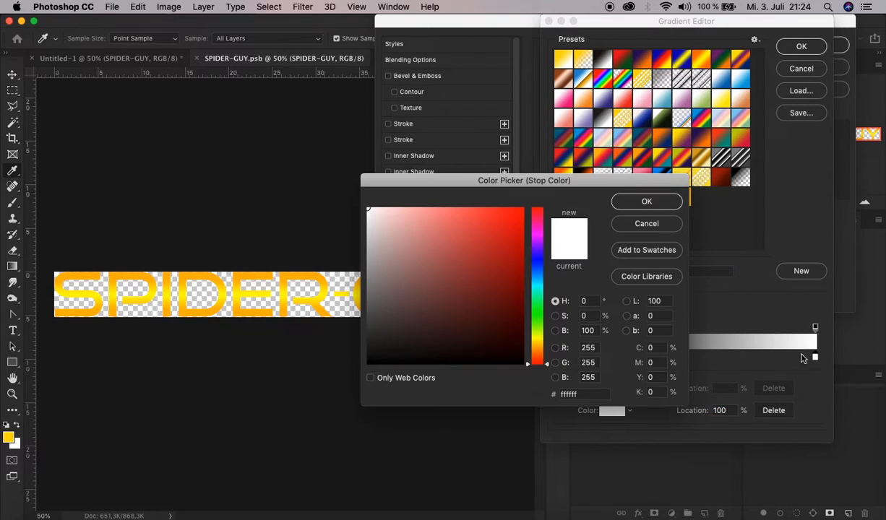
pyautogui.moveTo(367, 217); pyautogui.dragTo(366, 245)
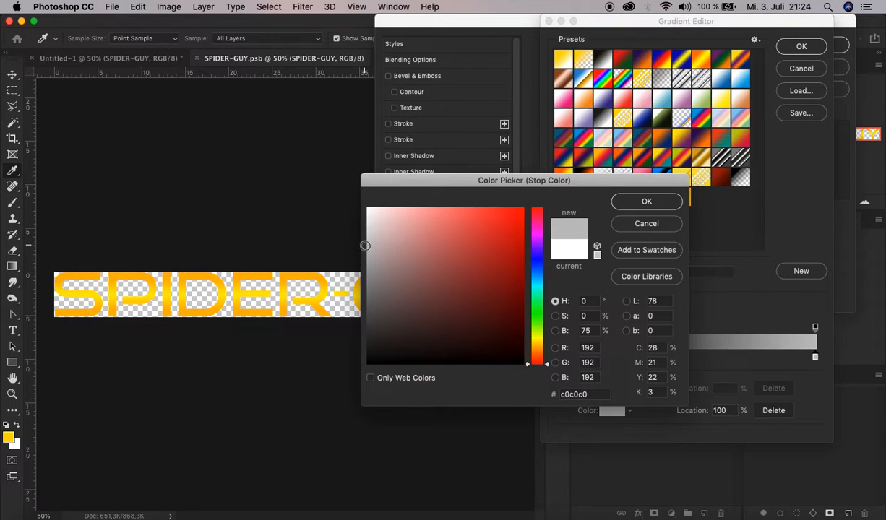
pyautogui.click(646, 203)
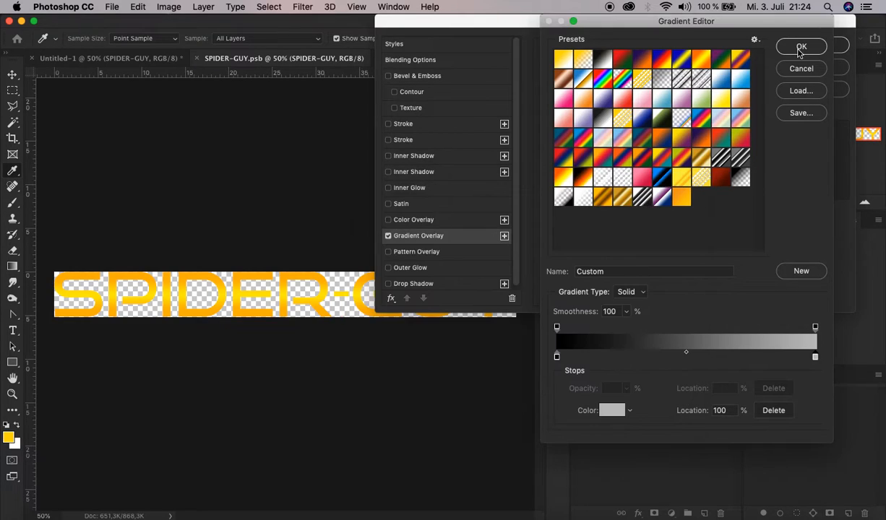
pyautogui.click(801, 48)
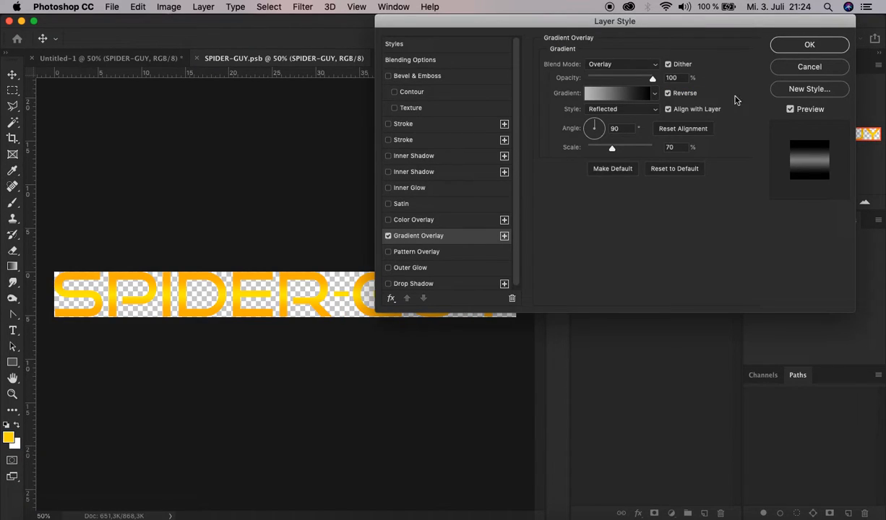
# Set the gradient overlay's angle to 0° and scale to 80%, and apply the layer style
pyautogui.click(625, 129)
pyautogui.write('0')
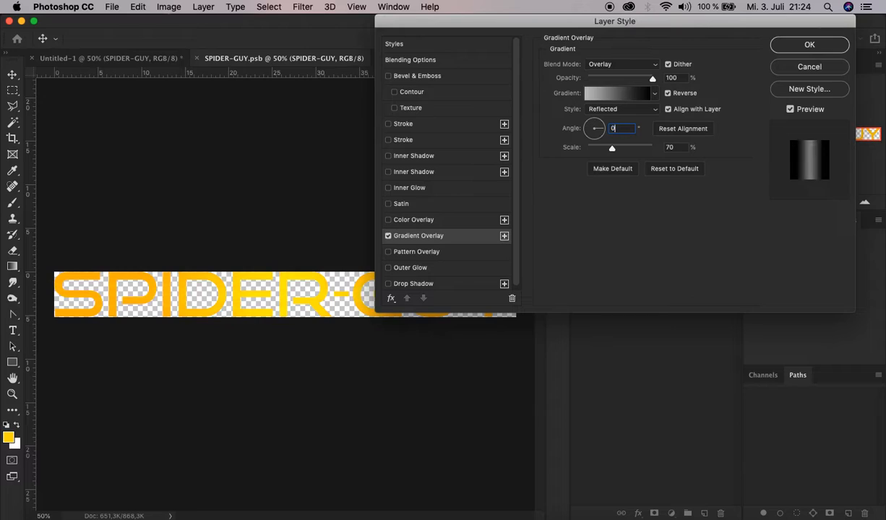
pyautogui.click(669, 147)
pyautogui.write('80')
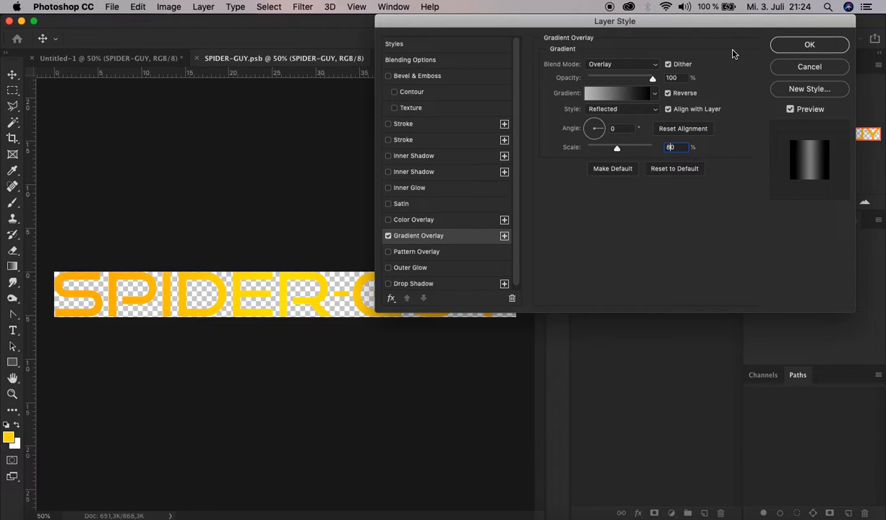
pyautogui.click(810, 45)
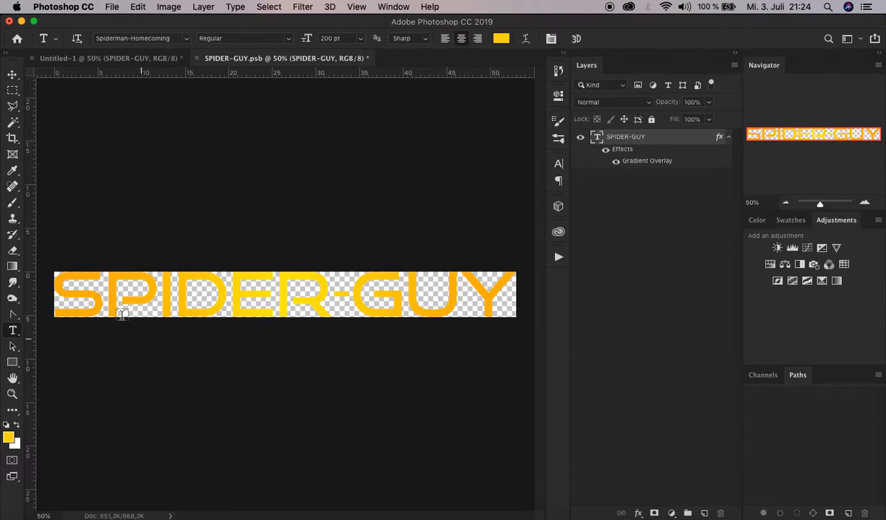
# Add a pattern fill layer above the text using the black hexagon outline pattern at 10% scale
pyautogui.click(672, 513)
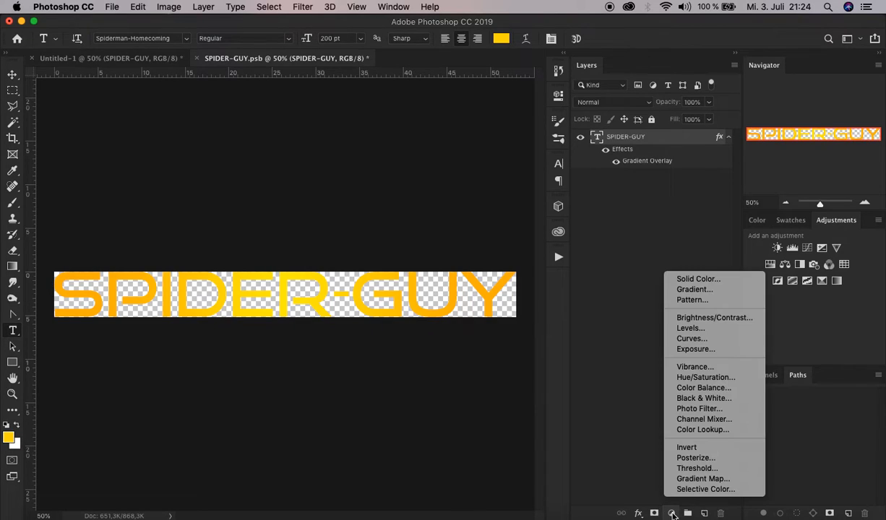
pyautogui.click(690, 300)
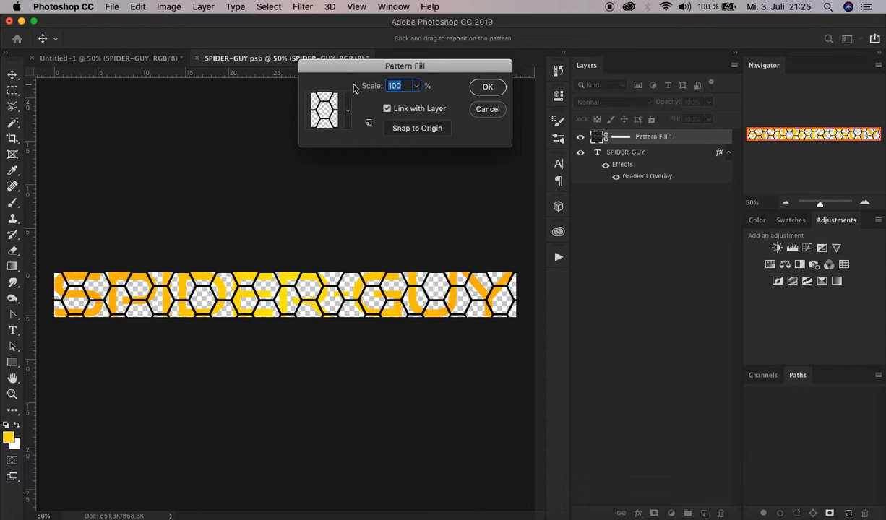
pyautogui.click(346, 110)
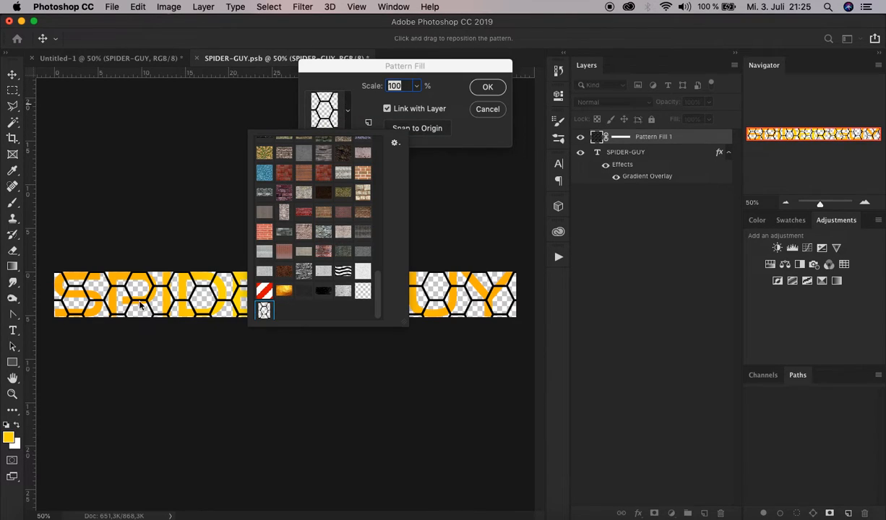
pyautogui.click(429, 68)
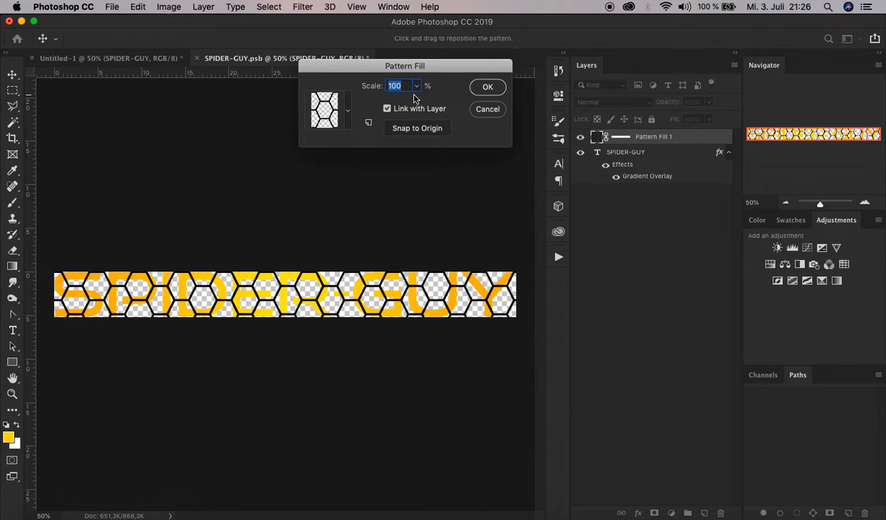
pyautogui.click(396, 86)
pyautogui.press('BackSpace')
pyautogui.press('BackSpace')
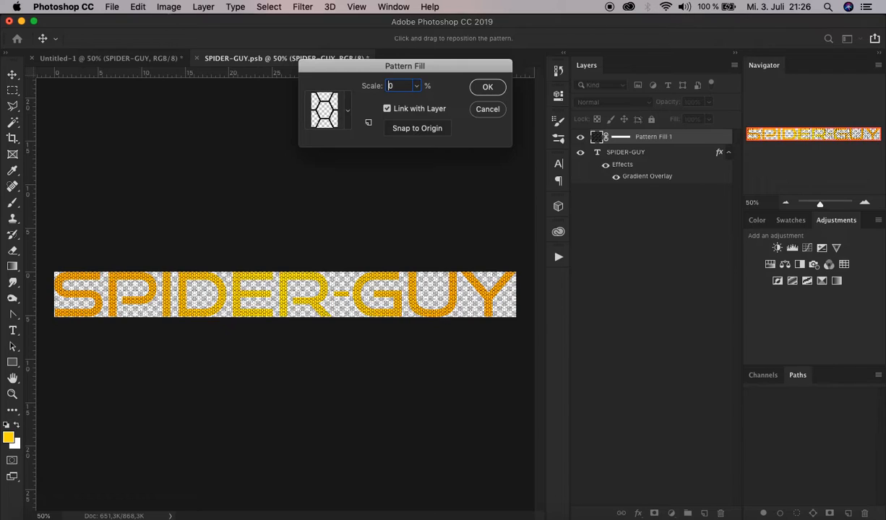
pyautogui.click(476, 86)
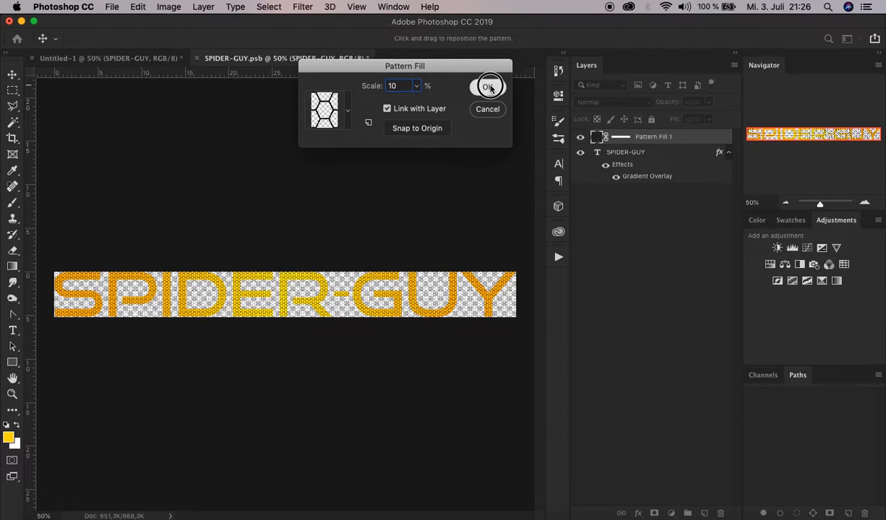
# Set the pattern fill layer's blend mode to Overlay and clip it to the SPIDER-GUY text layer
pyautogui.click(600, 102)
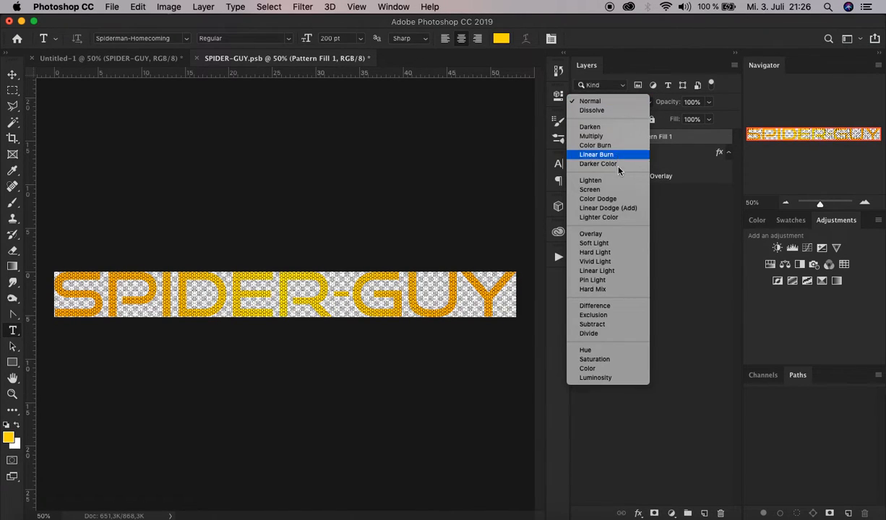
pyautogui.click(618, 239)
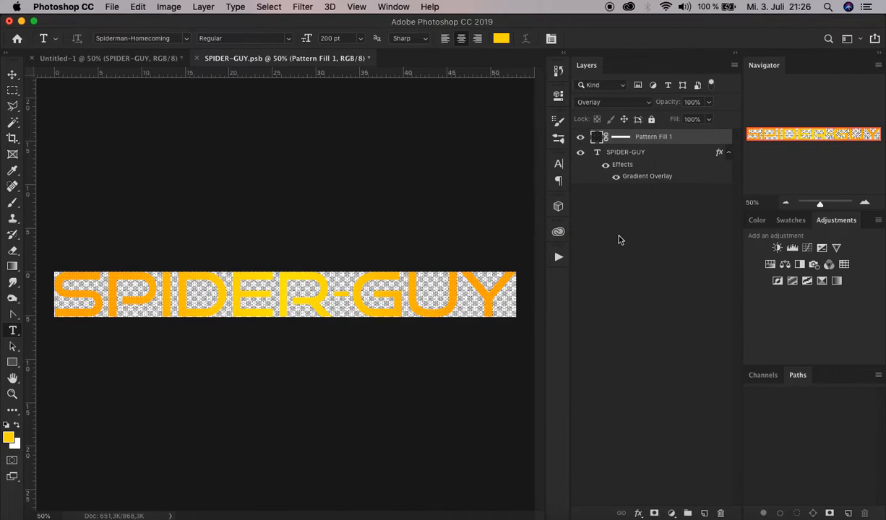
pyautogui.click(863, 206)
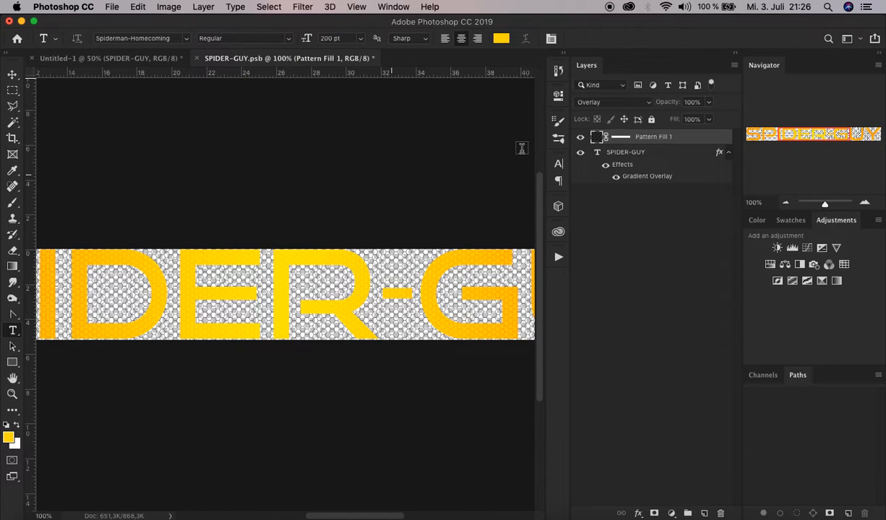
pyautogui.rightClick(693, 138)
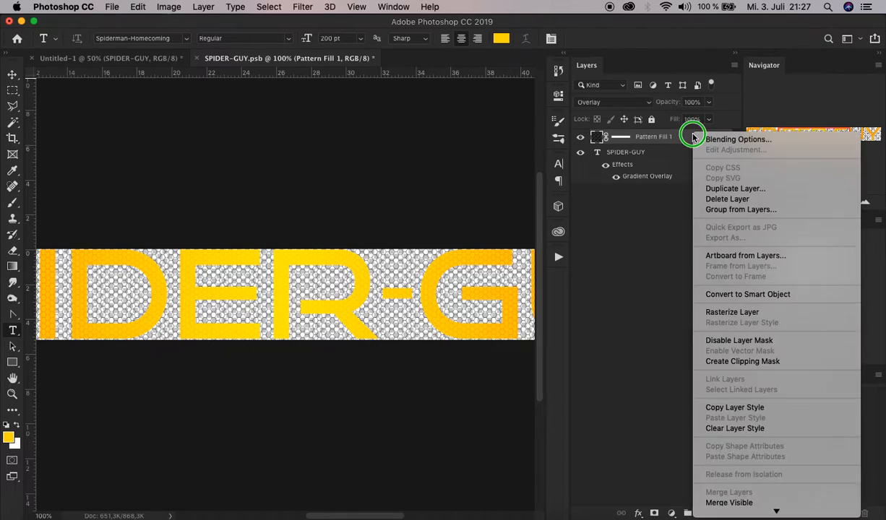
pyautogui.click(760, 361)
pyautogui.hscroll(5, 476, 192)
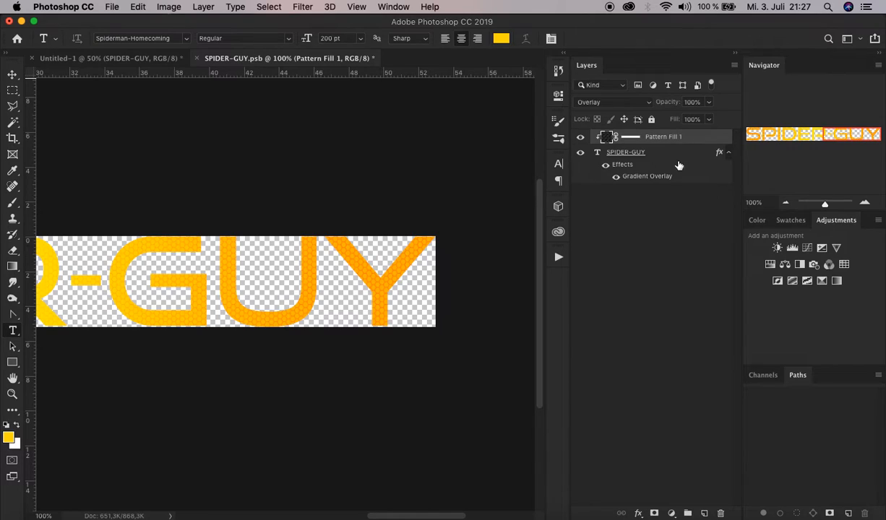
# Save the SPIDER-GUY.psb smart object contents and return to the Untitled-1 document
pyautogui.hscroll(-10, 211, 221)
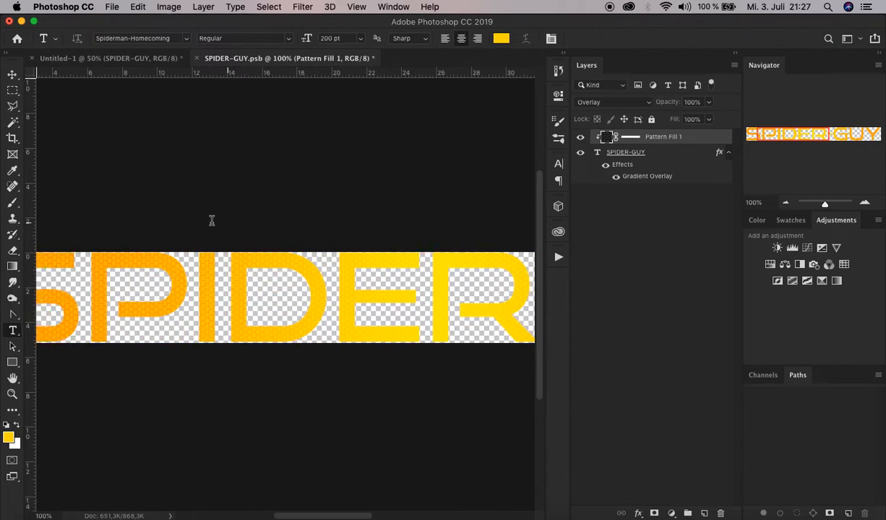
pyautogui.hscroll(5, 212, 221)
pyautogui.scroll(-2, 212, 221)
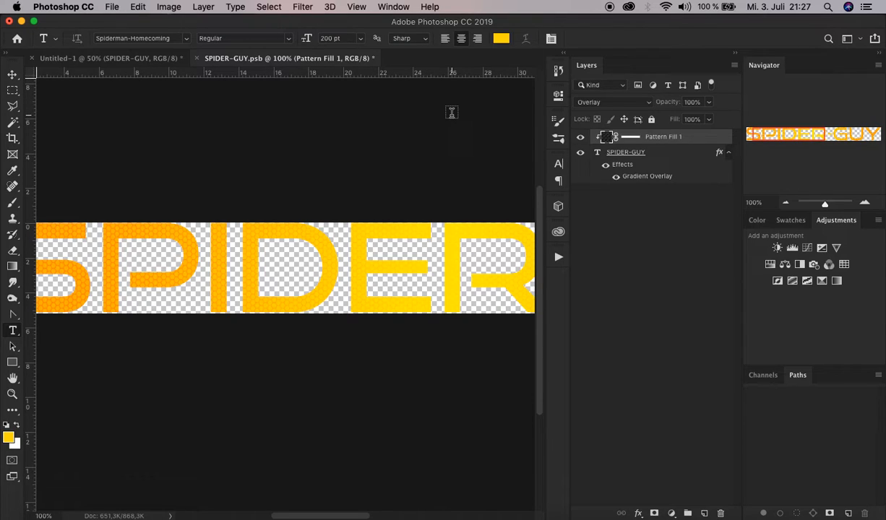
pyautogui.press('super+0')
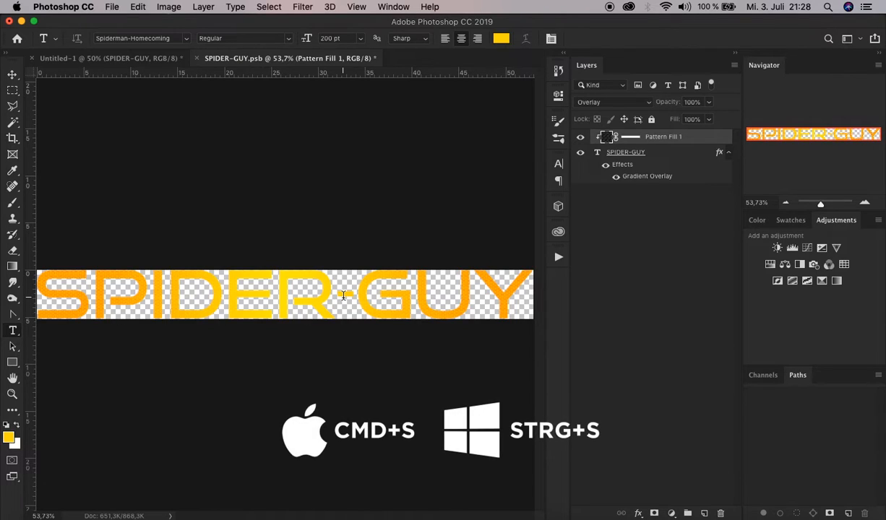
pyautogui.press('v')
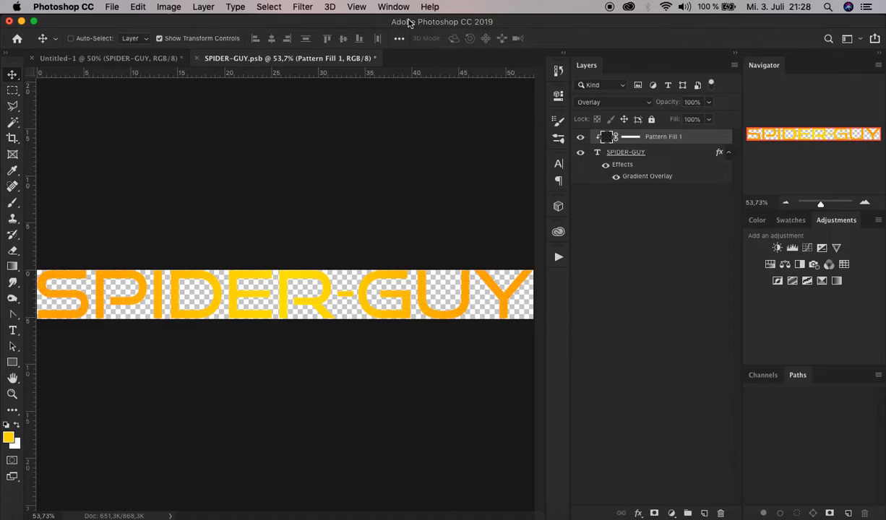
pyautogui.press('super+s')
pyautogui.click(127, 58)
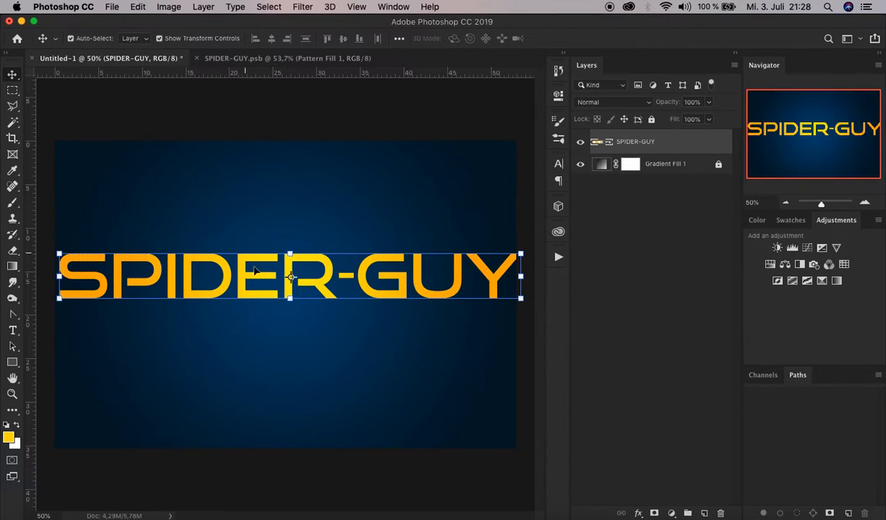
# Examine the hexagon pattern on the title's letters at 200% zoom, from the R through the final Y
pyautogui.click(866, 203)
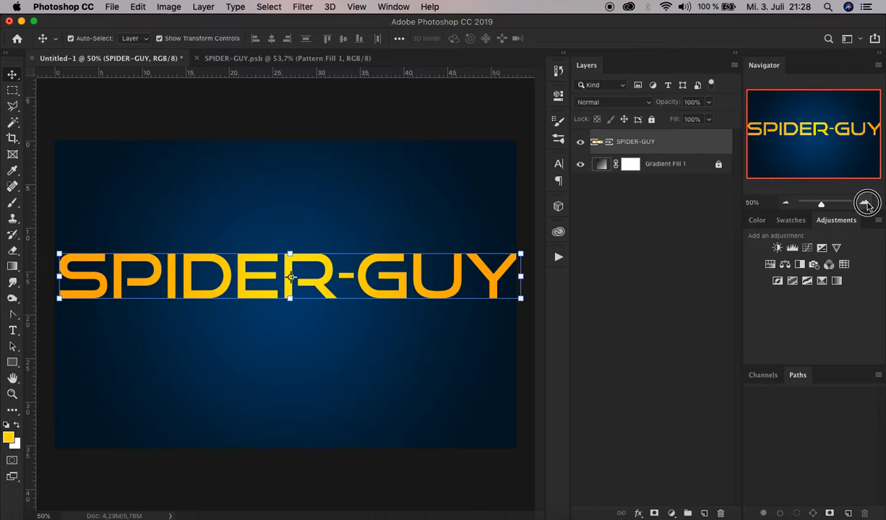
pyautogui.click(866, 203)
pyautogui.click(866, 202)
pyautogui.hscroll(10, 349, 144)
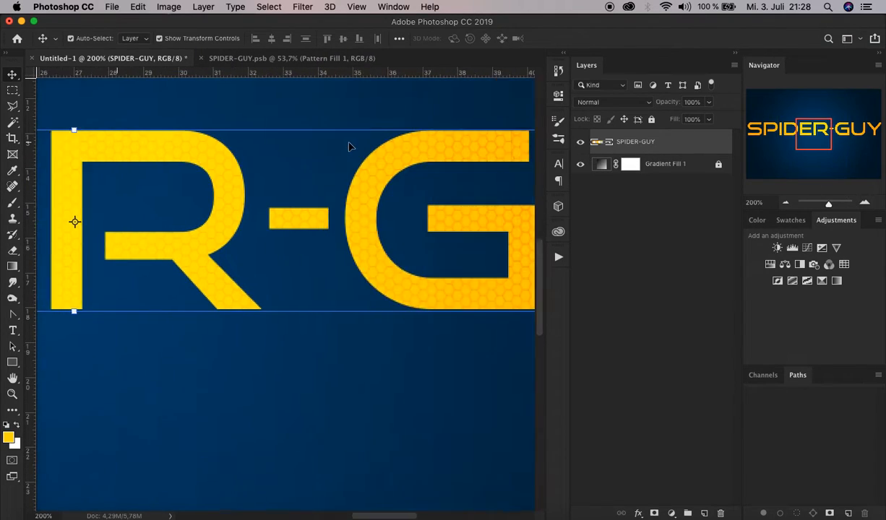
pyautogui.hscroll(3, 348, 146)
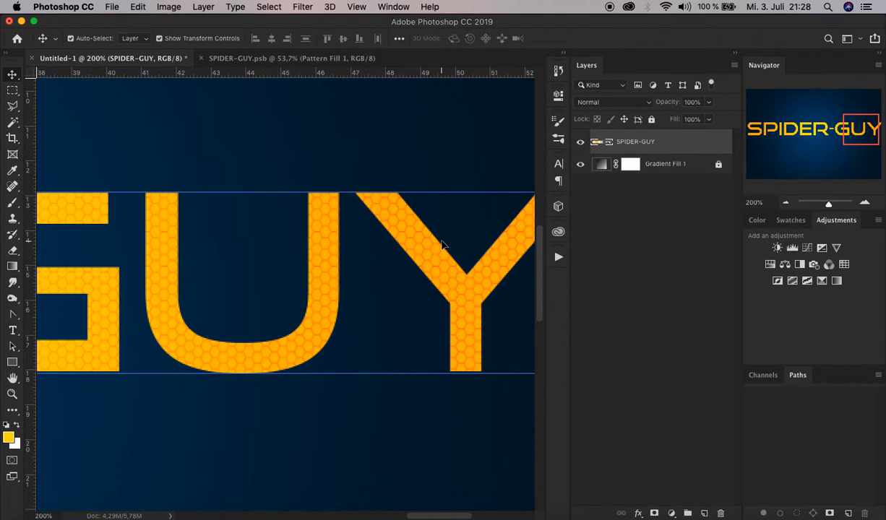
pyautogui.hscroll(5, 425, 233)
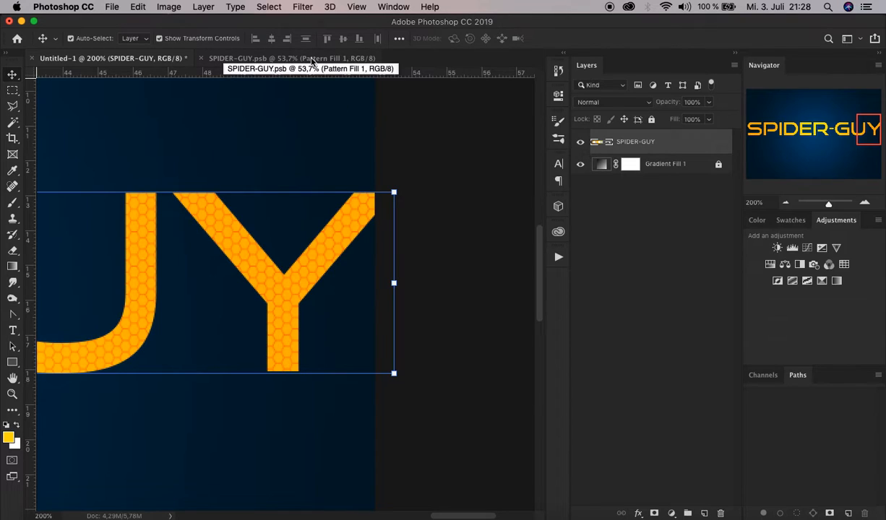
pyautogui.hscroll(3, 317, 253)
pyautogui.scroll(1, 316, 253)
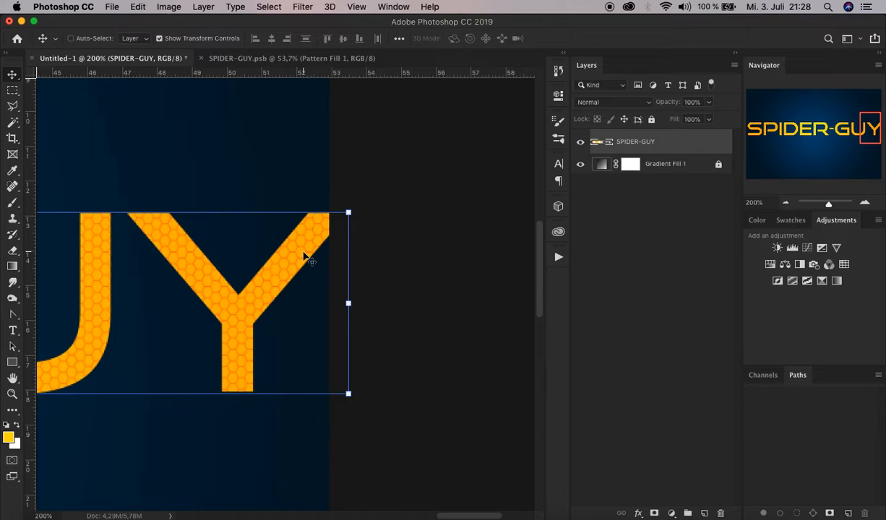
pyautogui.press('super+0')
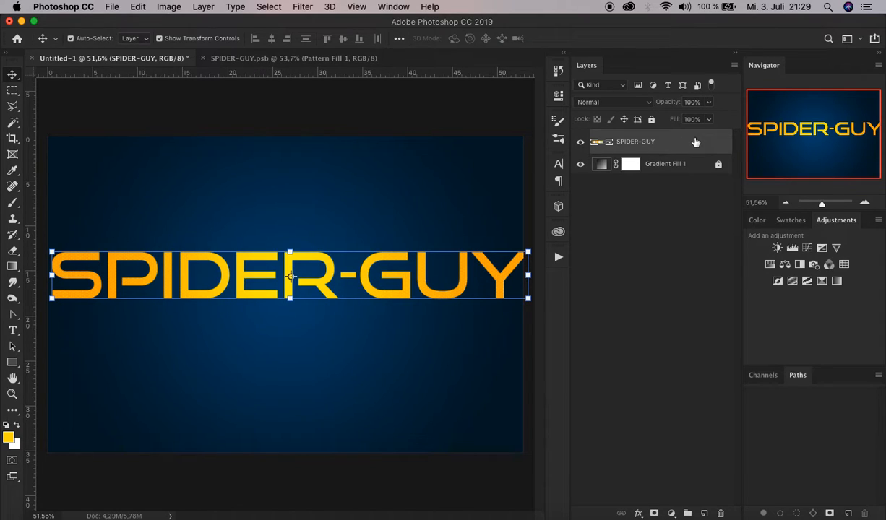
# Center the SPIDER-GUY layer horizontally and vertically on the whole canvas, and clear the selection
pyautogui.press('super+a')
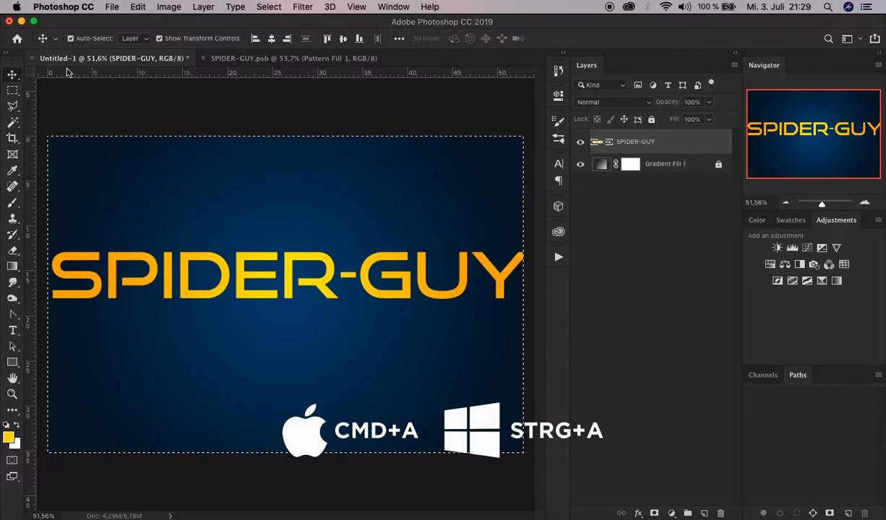
pyautogui.click(271, 39)
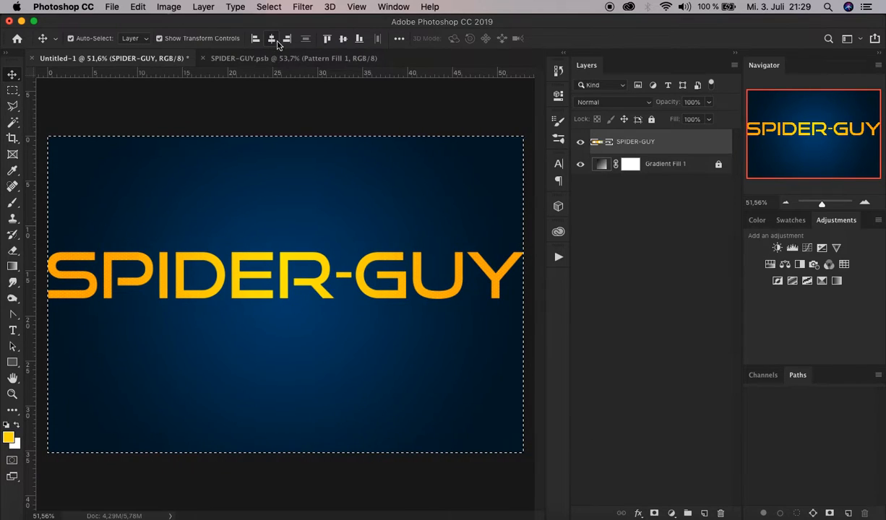
pyautogui.click(346, 40)
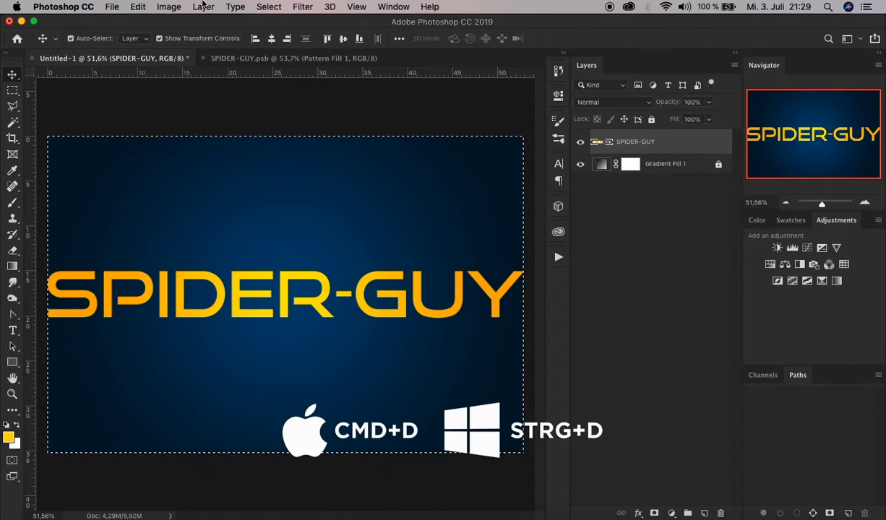
pyautogui.click(268, 6)
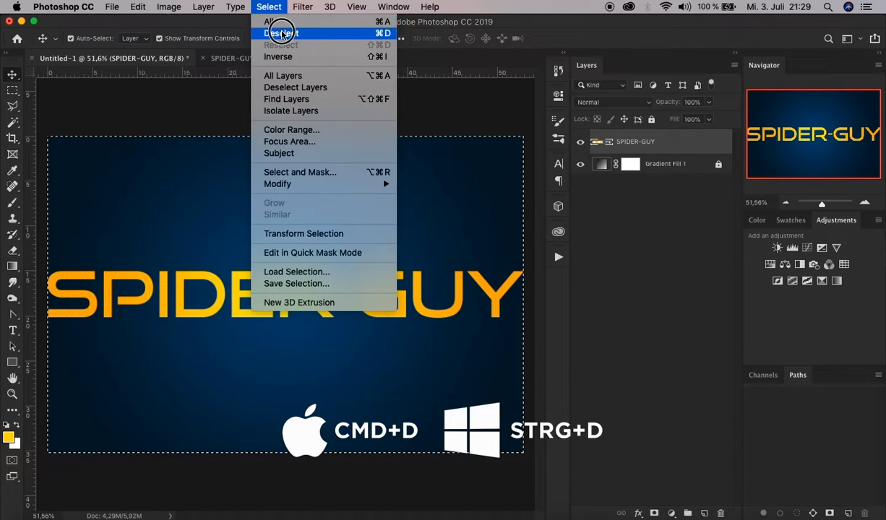
pyautogui.click(281, 33)
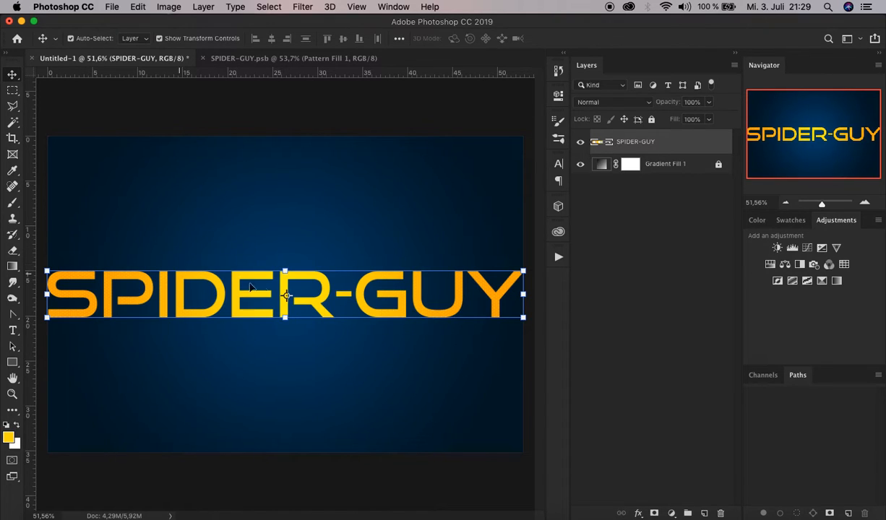
# Scale the SPIDER-GUY smart object proportionally to 80% and commit the transform
pyautogui.click(284, 271)
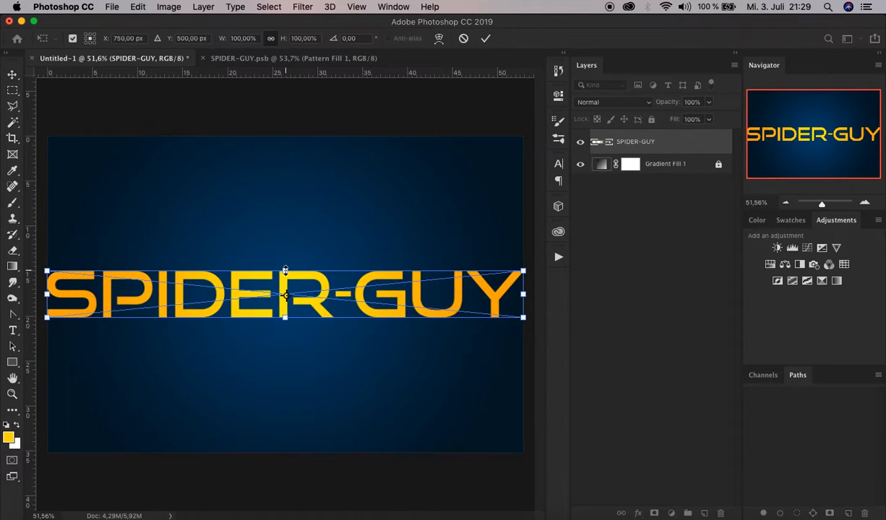
pyautogui.click(239, 40)
pyautogui.write('80')
pyautogui.press('Return')
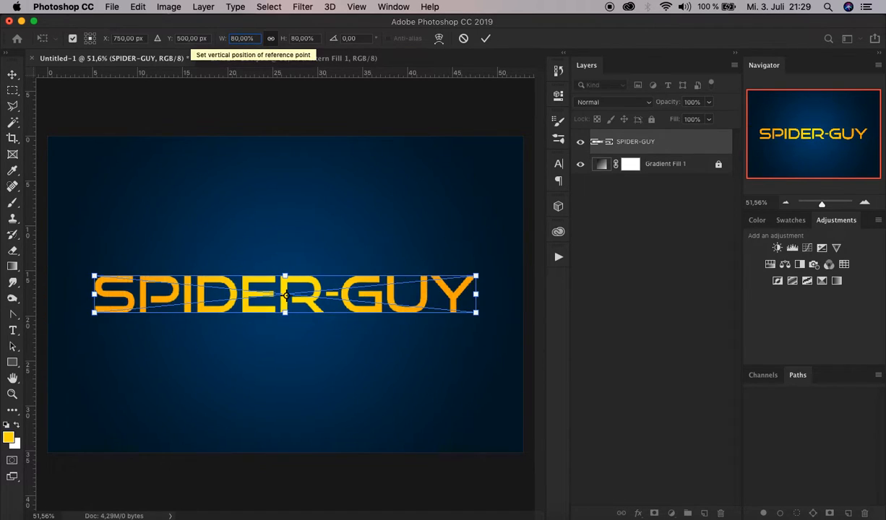
pyautogui.click(485, 39)
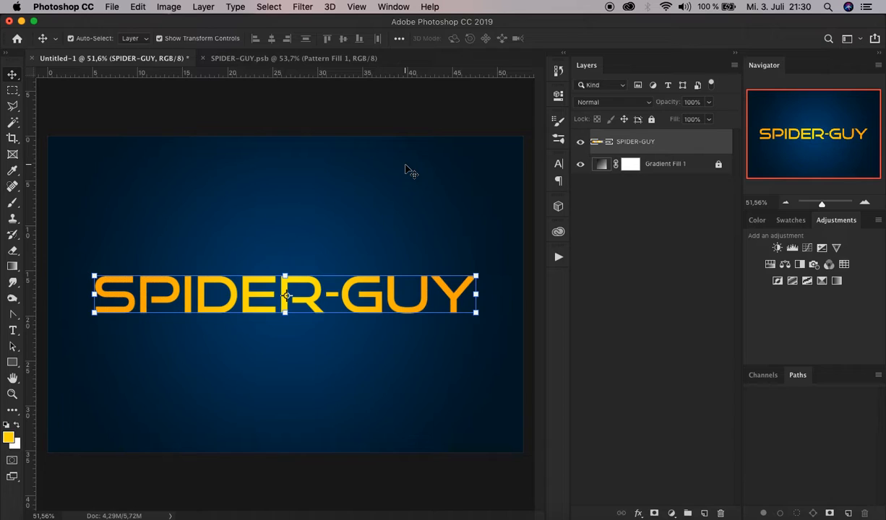
# Apply a Perspective transform to the SPIDER-GUY title, spreading its lower corners outward by about 5°, and deselect the layer
pyautogui.press('super')
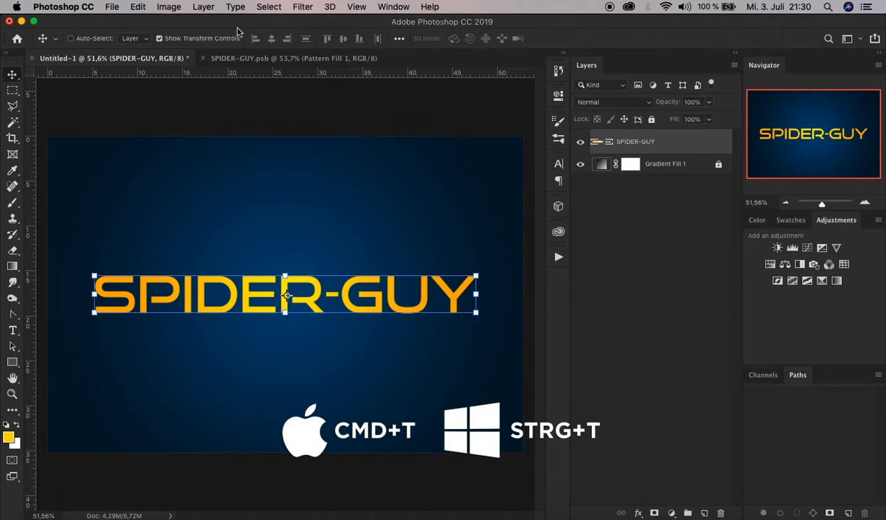
pyautogui.click(138, 8)
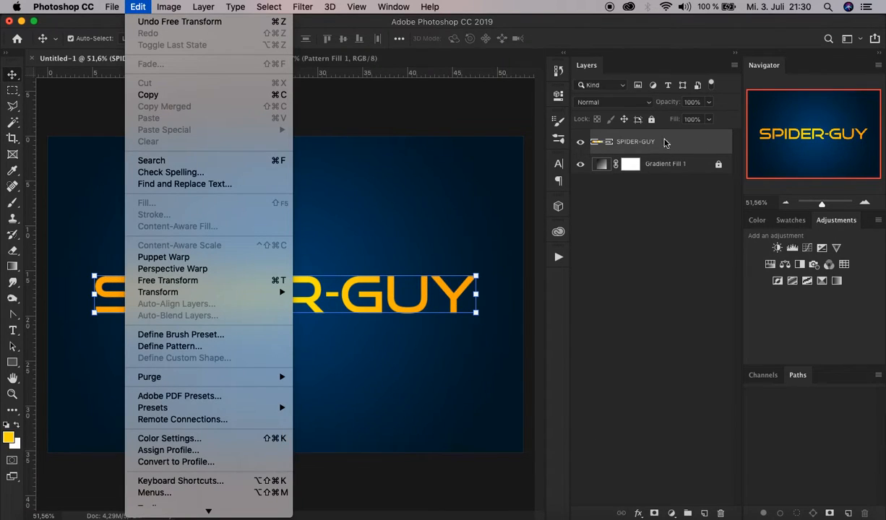
pyautogui.moveTo(230, 292)
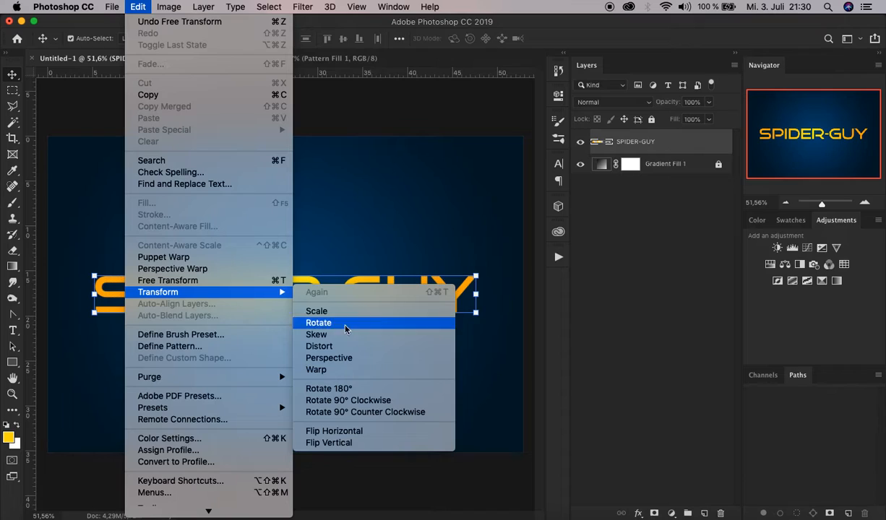
pyautogui.click(359, 359)
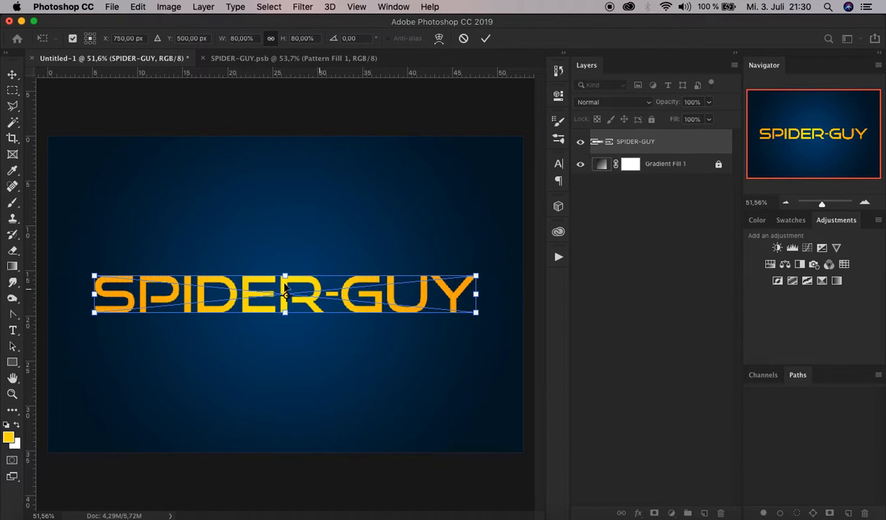
pyautogui.rightClick(346, 292)
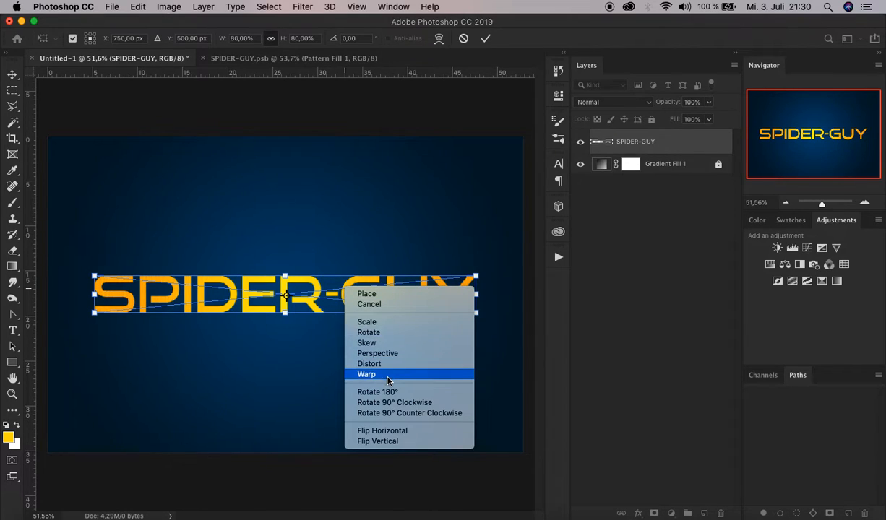
pyautogui.click(308, 287)
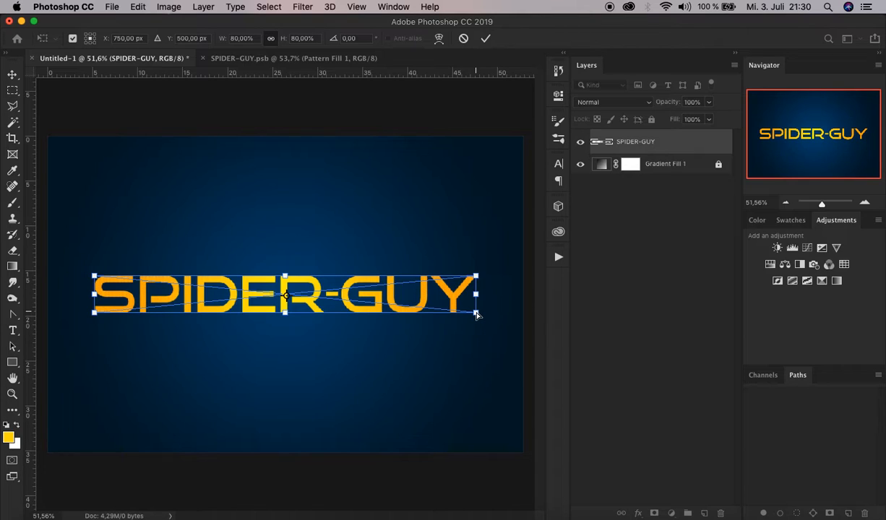
pyautogui.press('alt')
pyautogui.moveTo(477, 316); pyautogui.dragTo(479, 315)
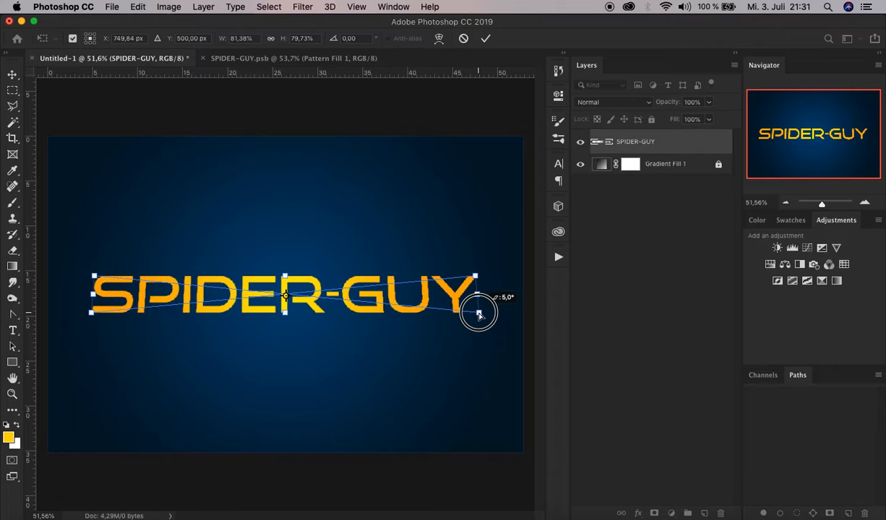
pyautogui.moveTo(479, 315); pyautogui.dragTo(480, 316)
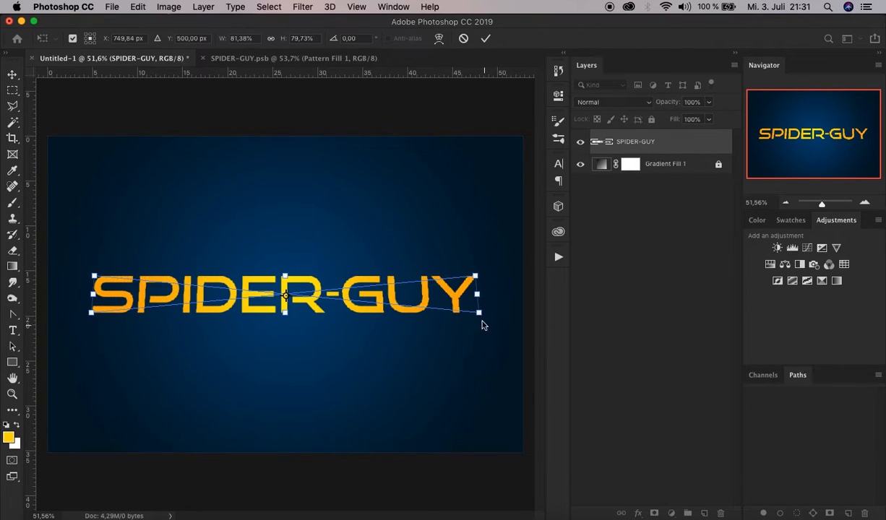
pyautogui.click(487, 41)
pyautogui.click(434, 119)
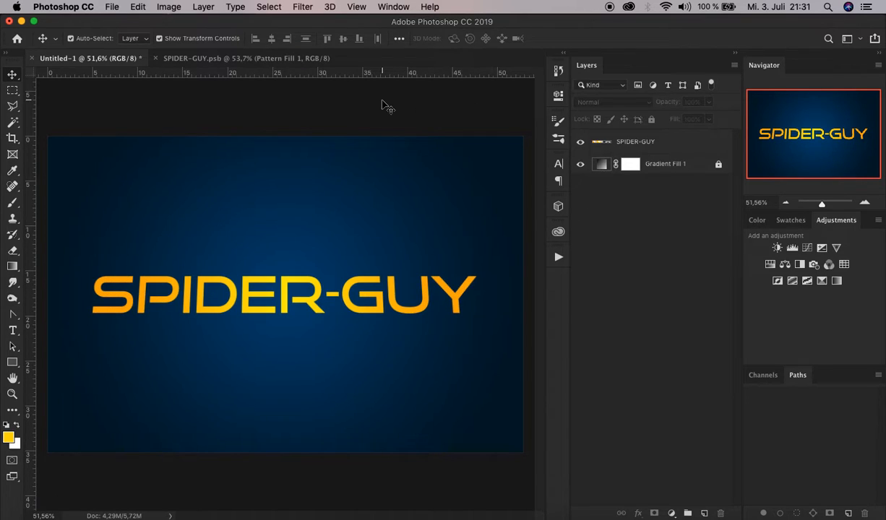
pyautogui.click(233, 59)
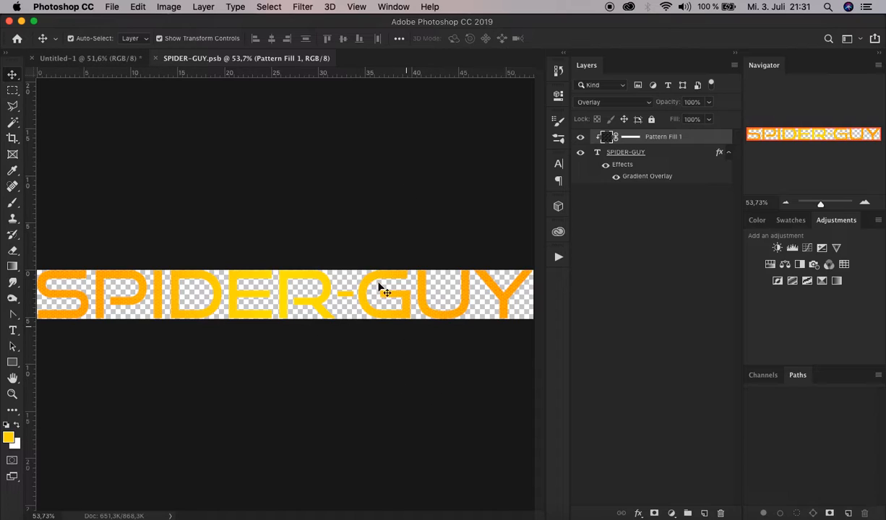
pyautogui.click(98, 58)
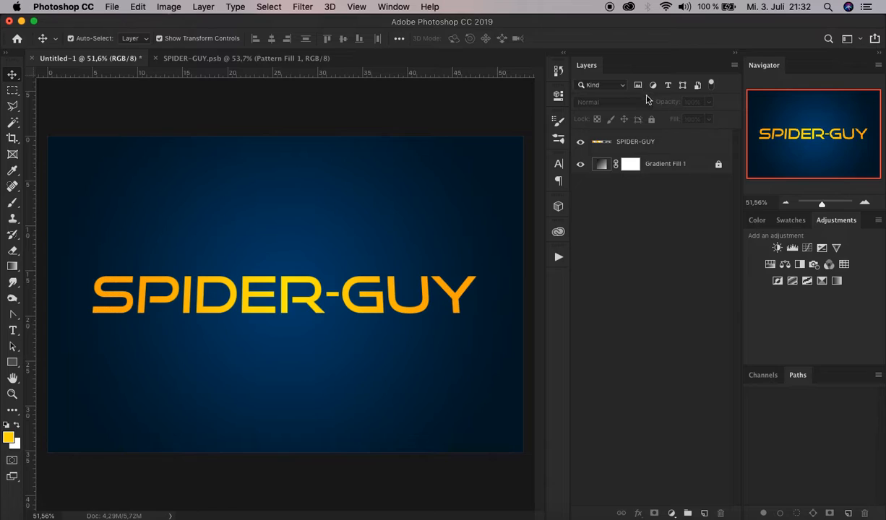
# Add a Stroke effect to the SPIDER-GUY layer with size 3 px and the Gradient fill type
pyautogui.click(676, 148)
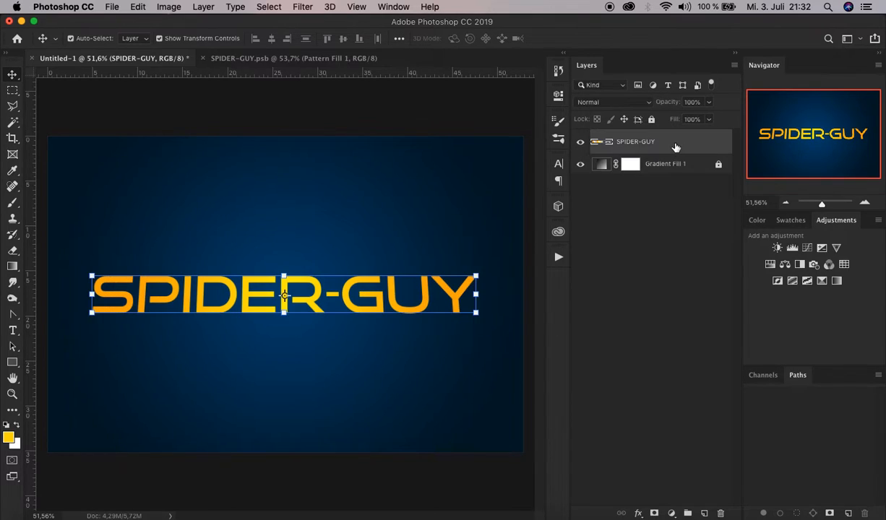
pyautogui.click(639, 512)
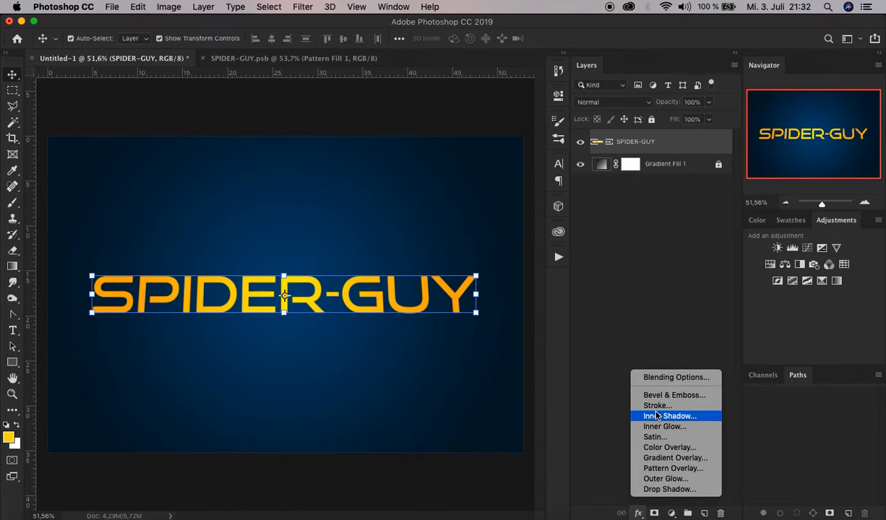
pyautogui.click(654, 404)
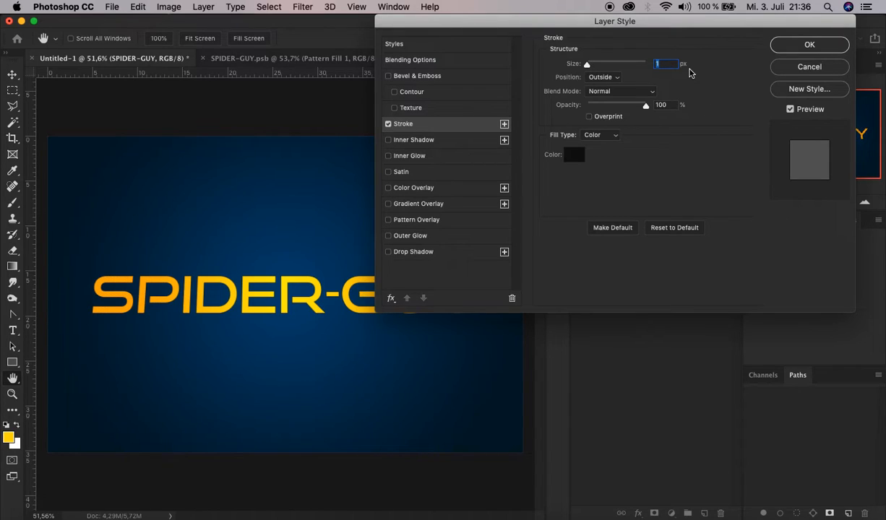
pyautogui.press('Up')
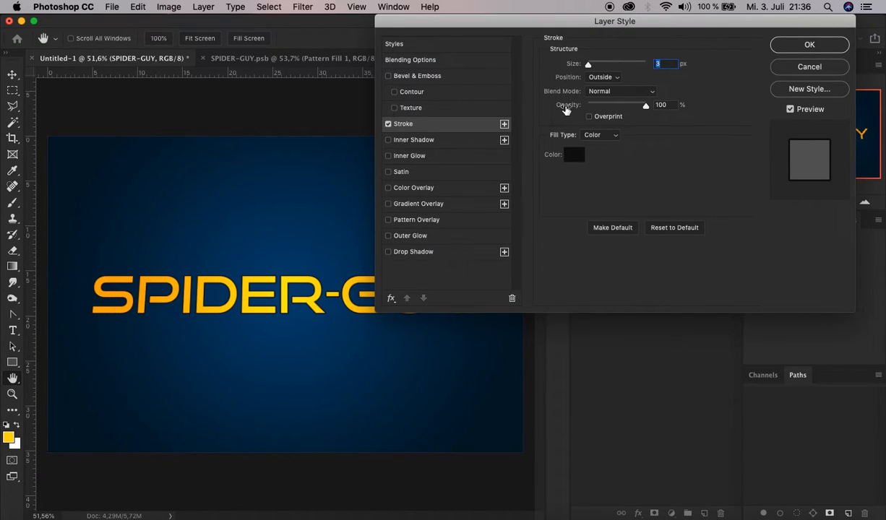
pyautogui.click(601, 136)
pyautogui.click(611, 146)
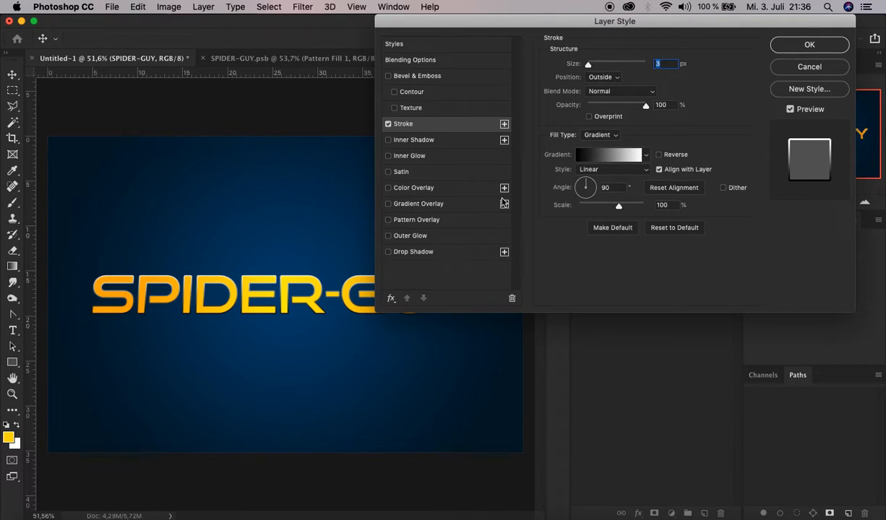
# Set the dark starting color stop of the stroke gradient to #bb0800
pyautogui.click(600, 160)
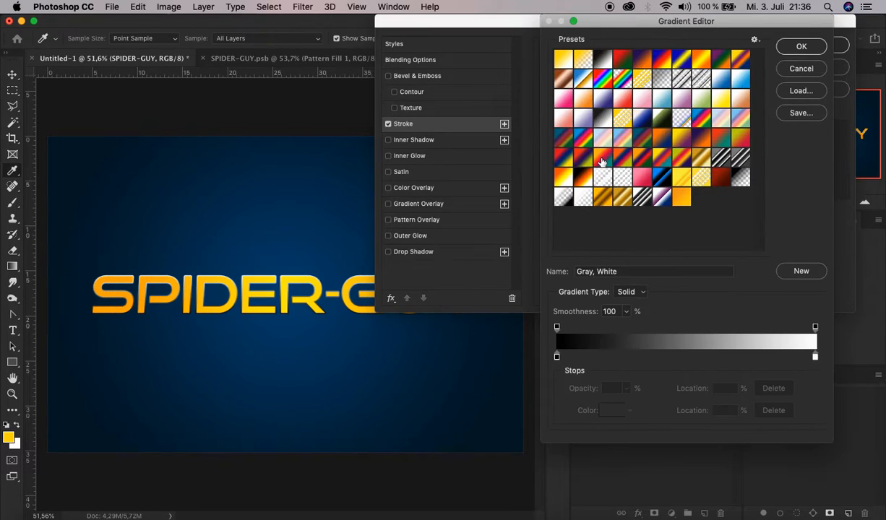
pyautogui.doubleClick(557, 358)
pyautogui.doubleClick(576, 394)
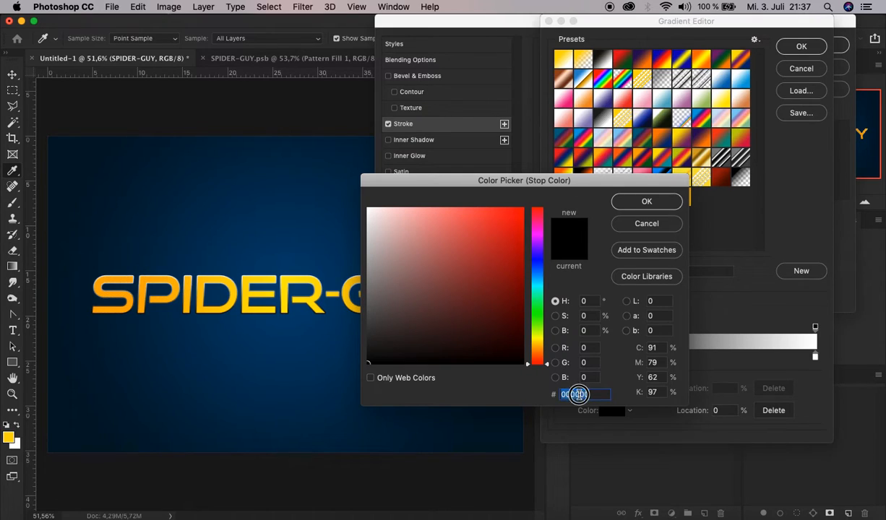
pyautogui.write('bb0')
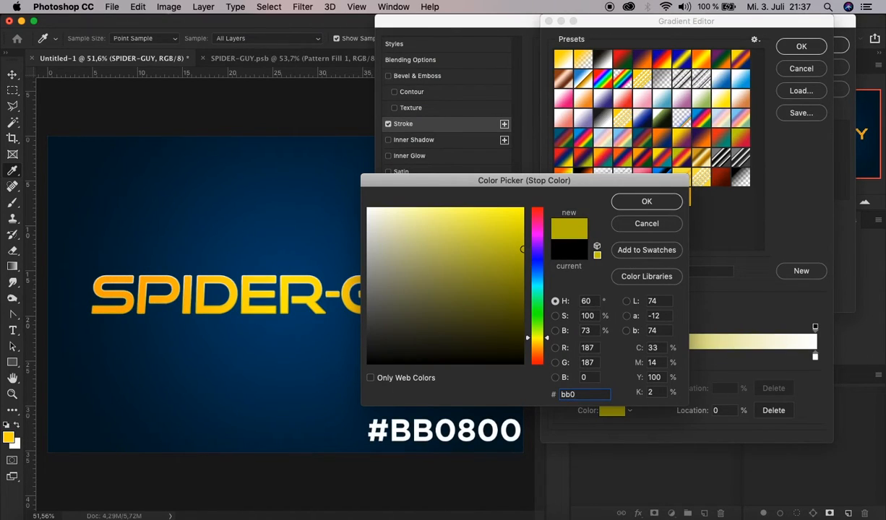
pyautogui.write('800')
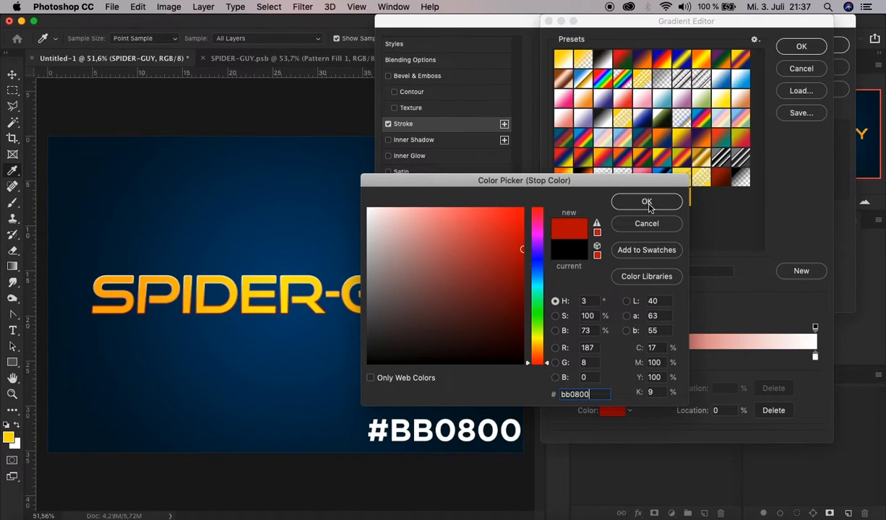
pyautogui.click(647, 203)
# Set the white end color stop of the stroke gradient to #ff755d
pyautogui.doubleClick(815, 355)
pyautogui.doubleClick(582, 395)
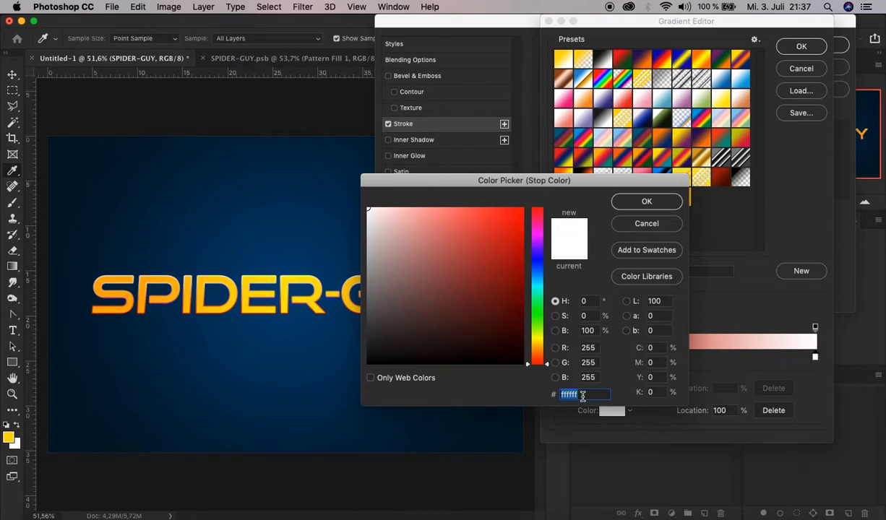
pyautogui.write('ff755')
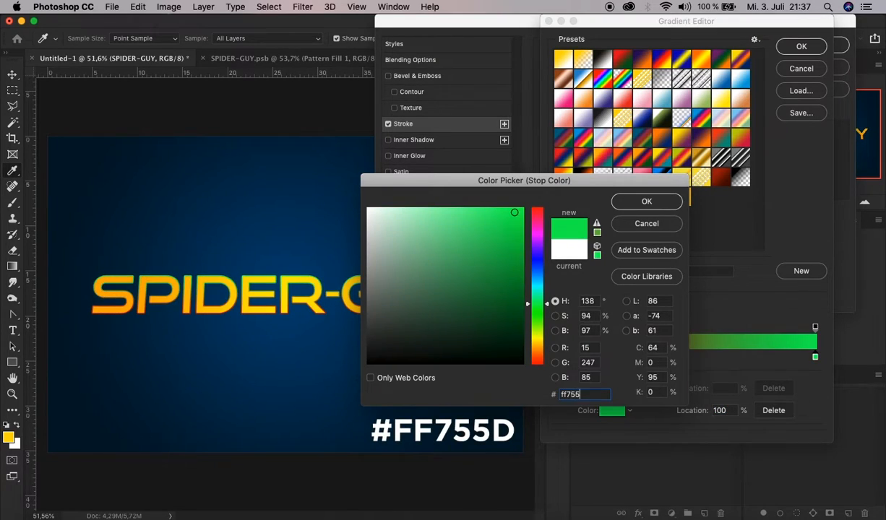
pyautogui.write('d')
pyautogui.click(650, 203)
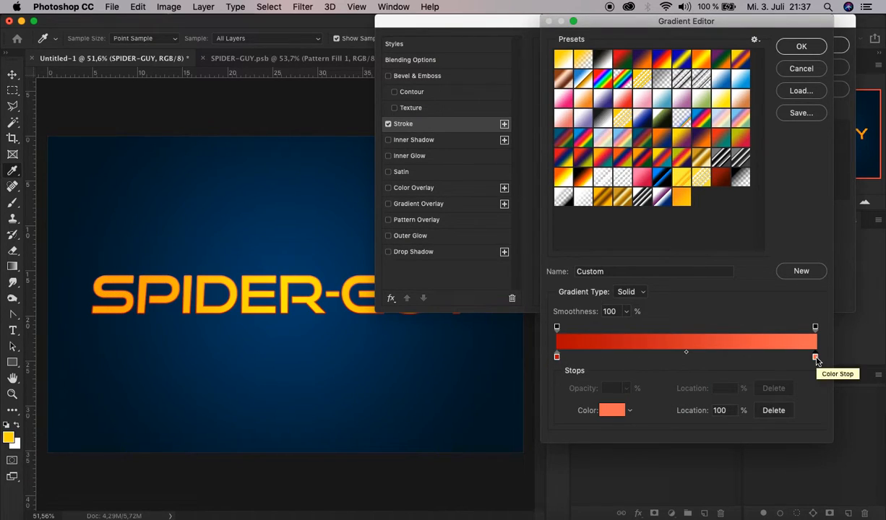
# Duplicate the light red stop to 25% and the dark red stop to 75%, accept the gradient, and enable Dither for the stroke
pyautogui.press('alt')
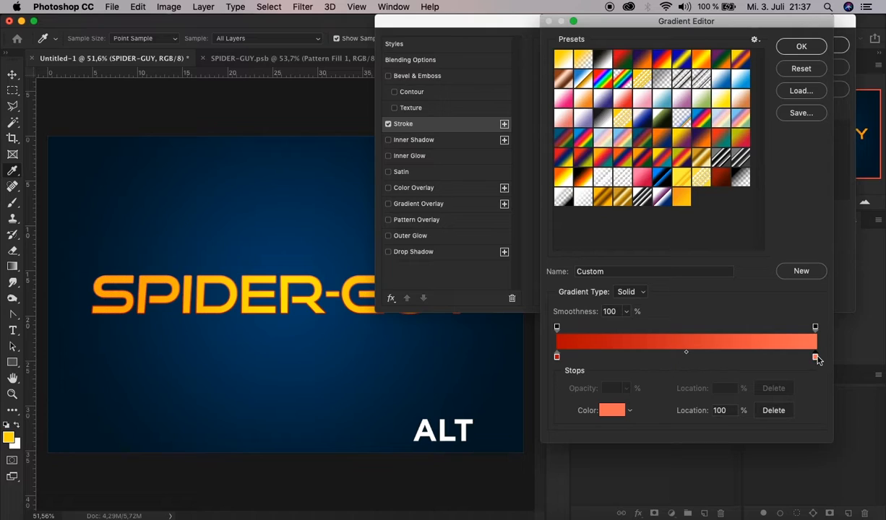
pyautogui.moveTo(817, 359); pyautogui.dragTo(622, 357)
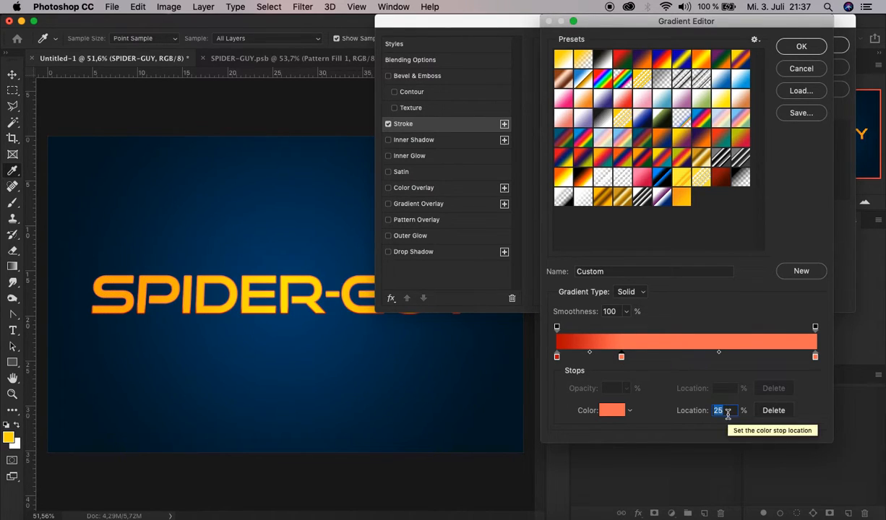
pyautogui.press('alt')
pyautogui.moveTo(557, 357); pyautogui.dragTo(752, 359)
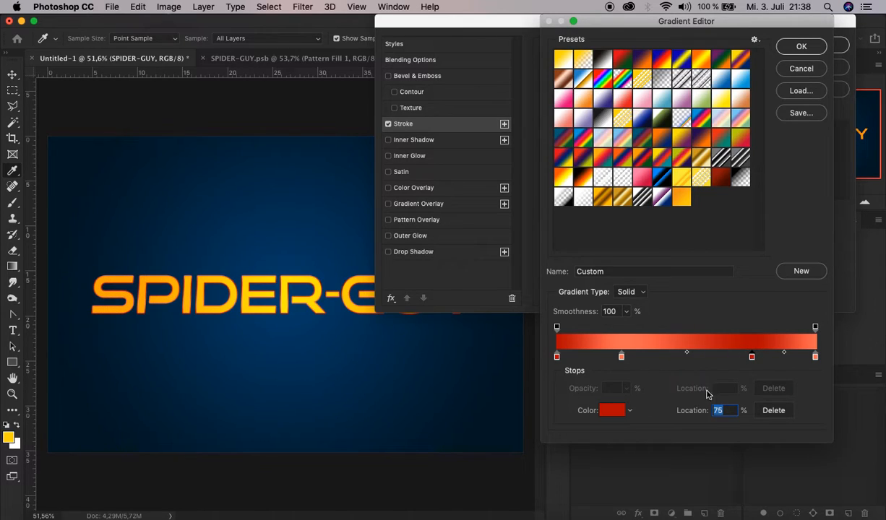
pyautogui.click(803, 46)
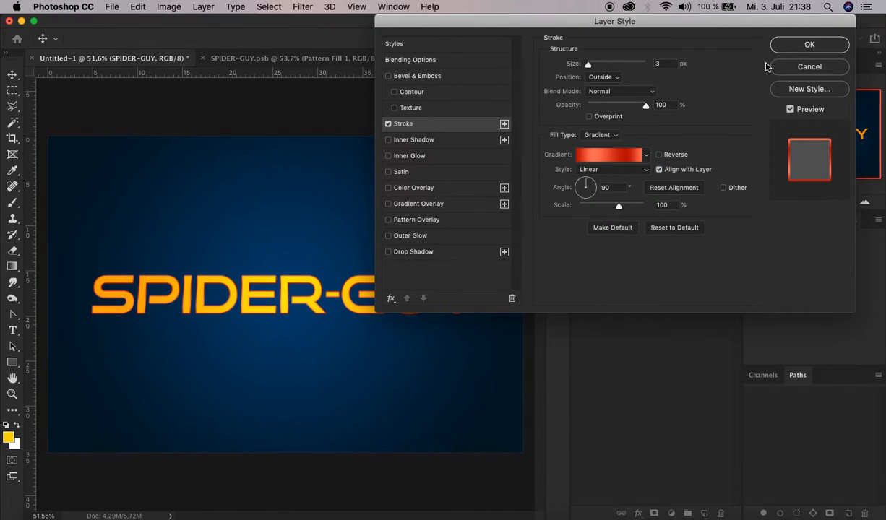
pyautogui.click(725, 189)
# Add a second Stroke to the SPIDER-GUY layer with size 1 px, Overprint enabled and the Color fill type
pyautogui.press('super+plus')
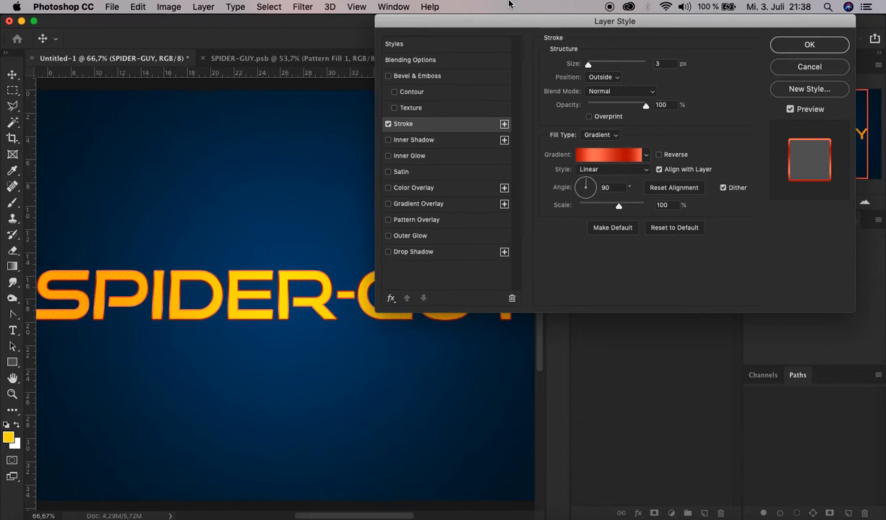
pyautogui.press('super+plus')
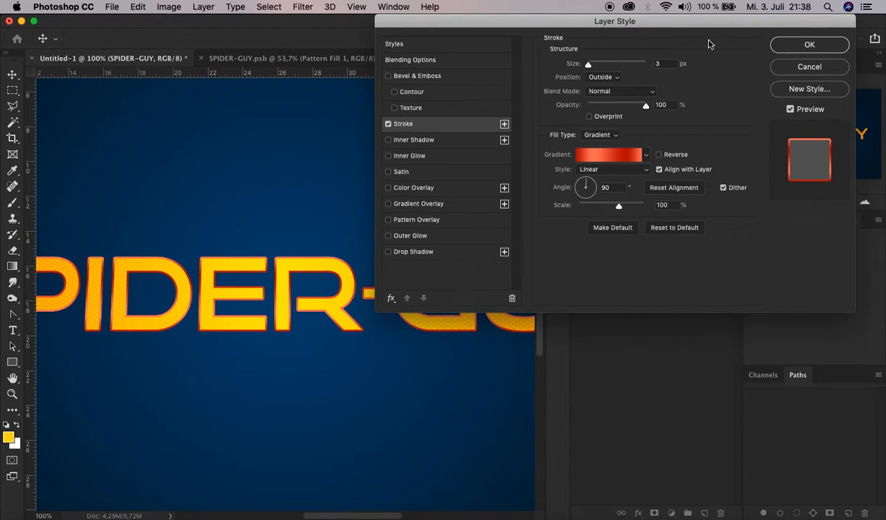
pyautogui.click(504, 124)
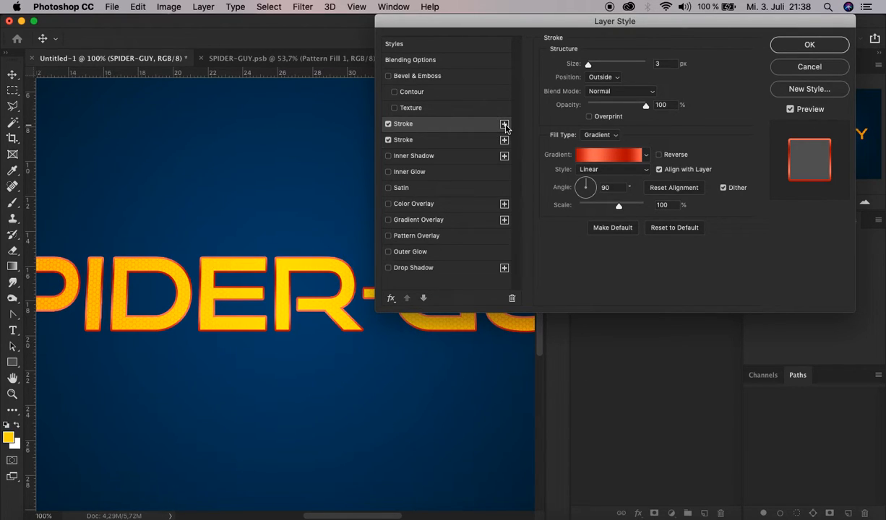
pyautogui.click(668, 63)
pyautogui.write('1')
pyautogui.click(591, 116)
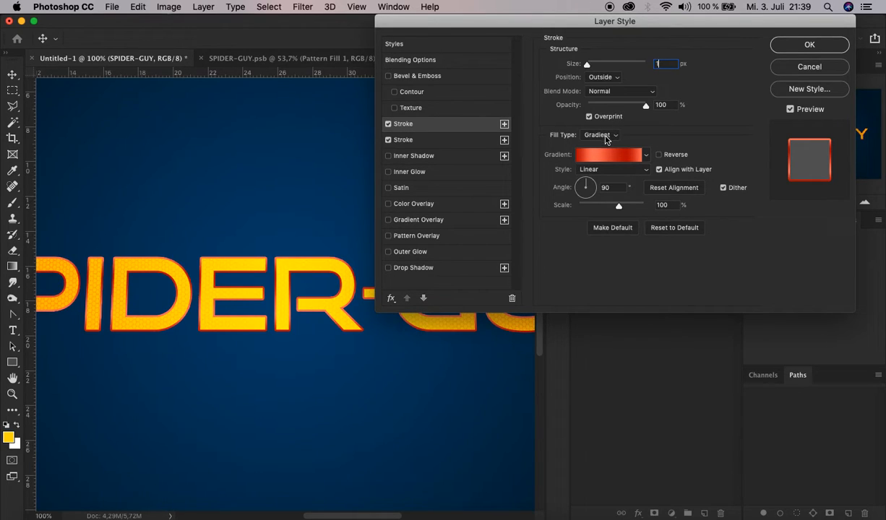
pyautogui.click(606, 137)
pyautogui.click(597, 123)
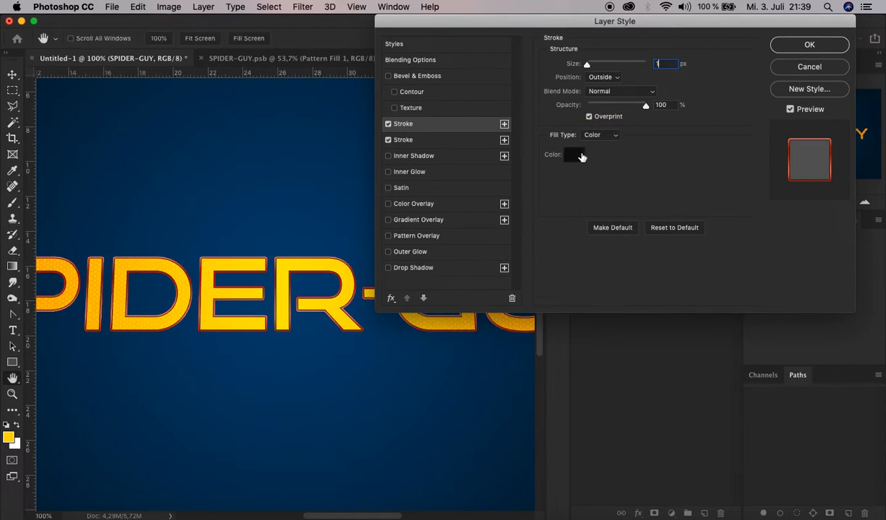
# Set the 1 px stroke's color to #ffb0b0
pyautogui.click(575, 155)
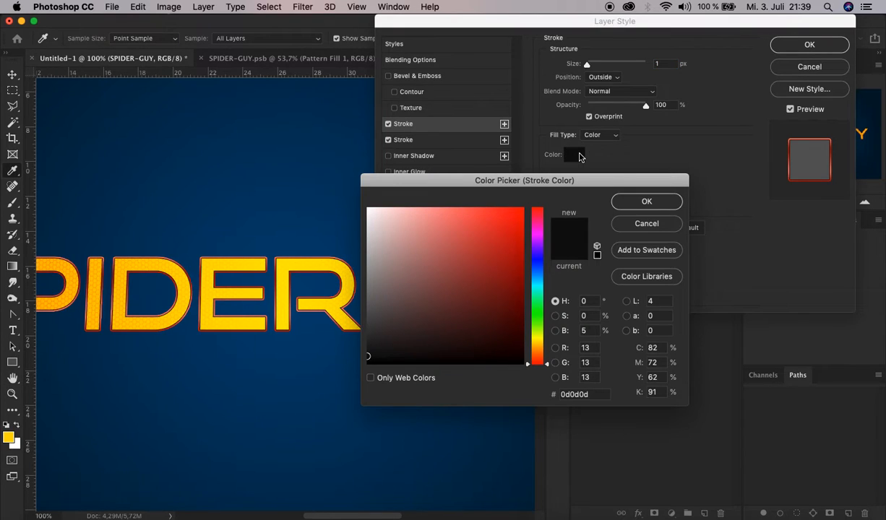
pyautogui.click(602, 394)
pyautogui.write('ffb0b0')
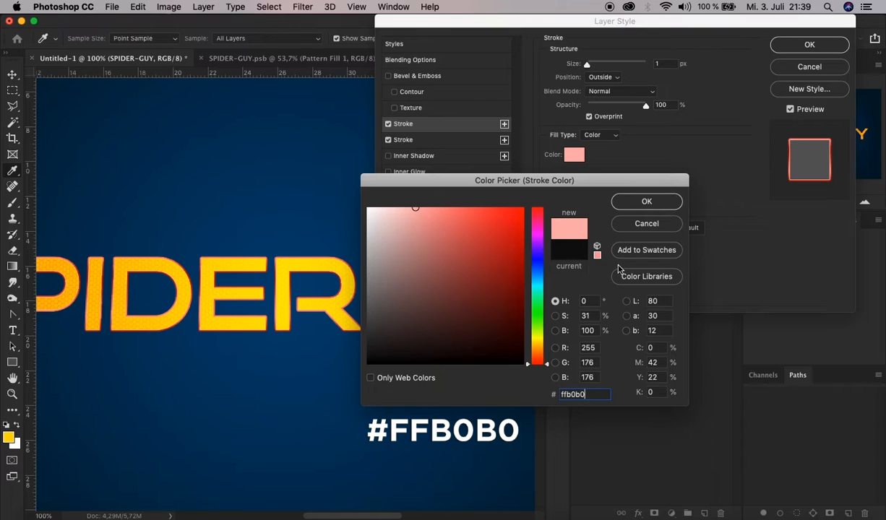
pyautogui.click(646, 201)
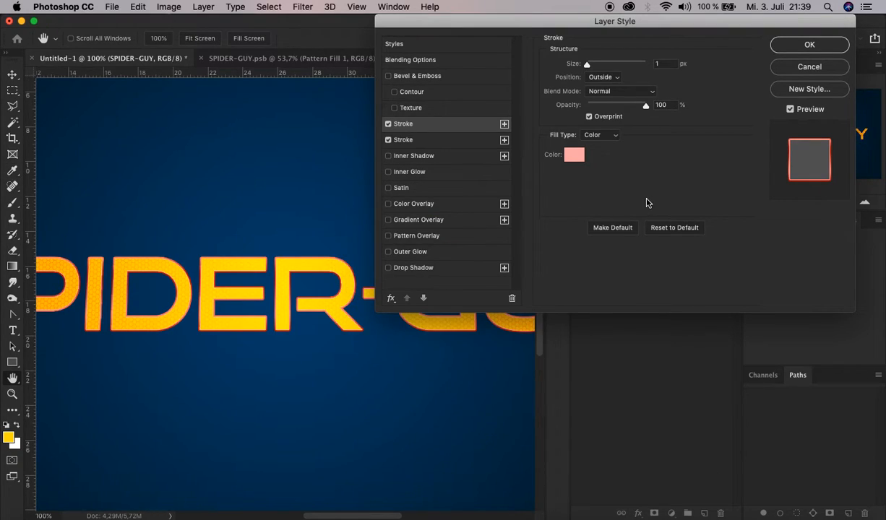
# Add an Inner Shadow with Soft Light blend mode and 100% opacity, and turn off Use Global Light
pyautogui.click(411, 151)
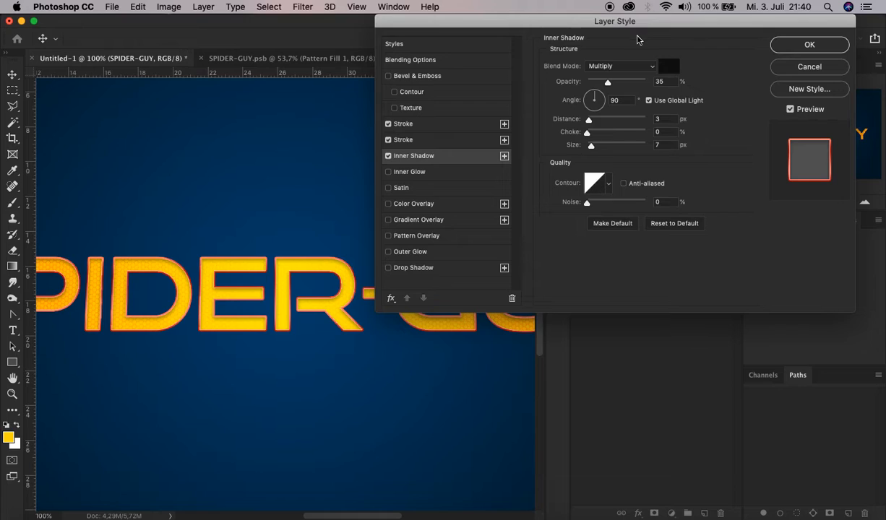
pyautogui.click(600, 66)
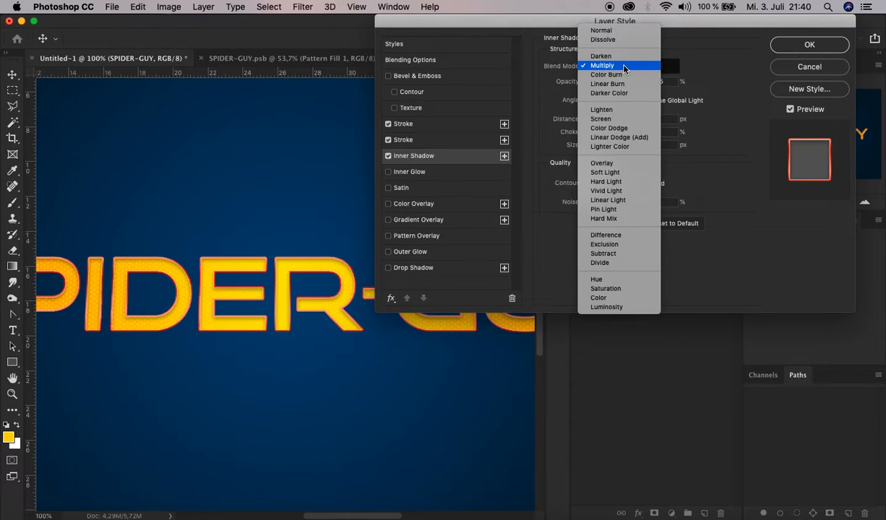
pyautogui.click(607, 173)
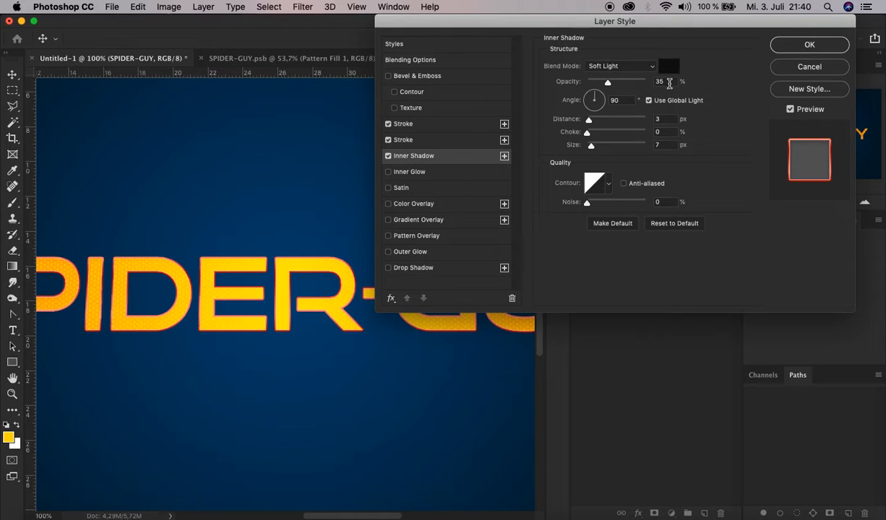
pyautogui.moveTo(668, 83); pyautogui.dragTo(632, 83)
pyautogui.write('100')
pyautogui.click(648, 100)
# Set the inner shadow's distance to 15 px, choke to 20% and size to 10 px
pyautogui.moveTo(672, 120); pyautogui.dragTo(617, 119)
pyautogui.write('15')
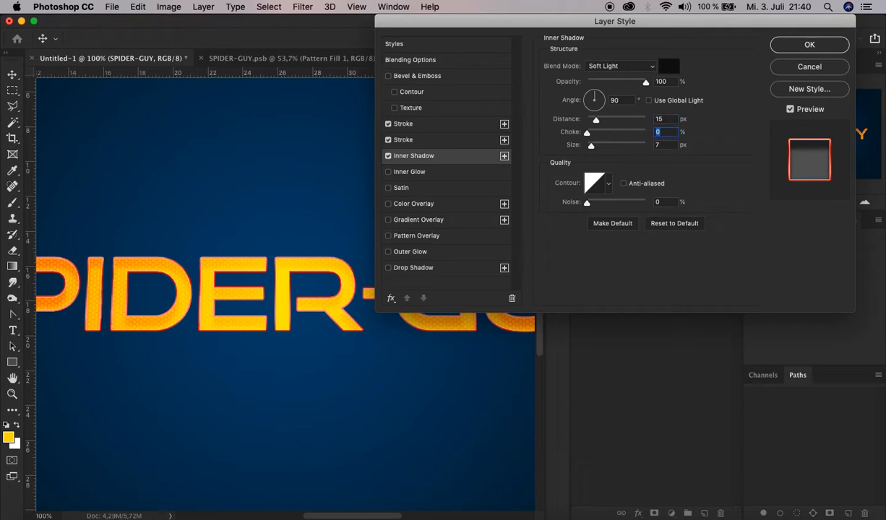
pyautogui.write('20')
pyautogui.write('1')
pyautogui.write('0')
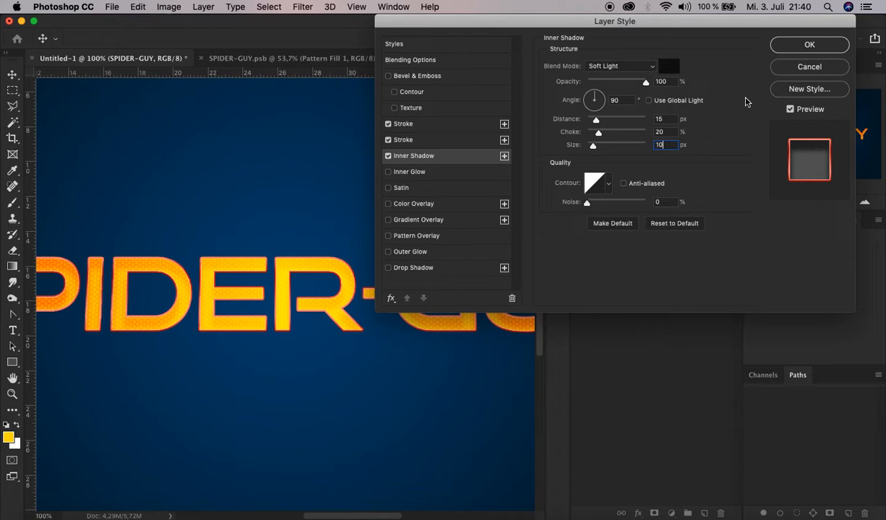
# Add a second Inner Shadow with Multiply blend mode, 70% opacity and 5 px distance, and apply the layer style
pyautogui.click(504, 156)
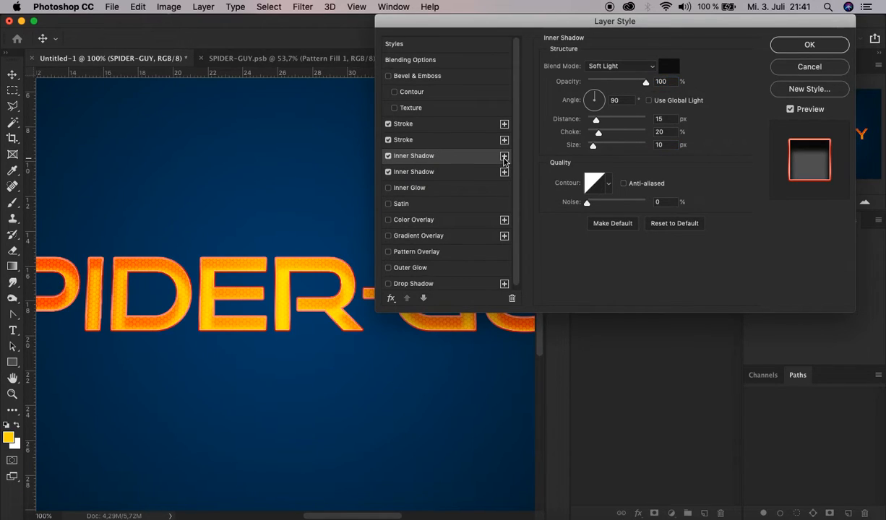
pyautogui.click(611, 69)
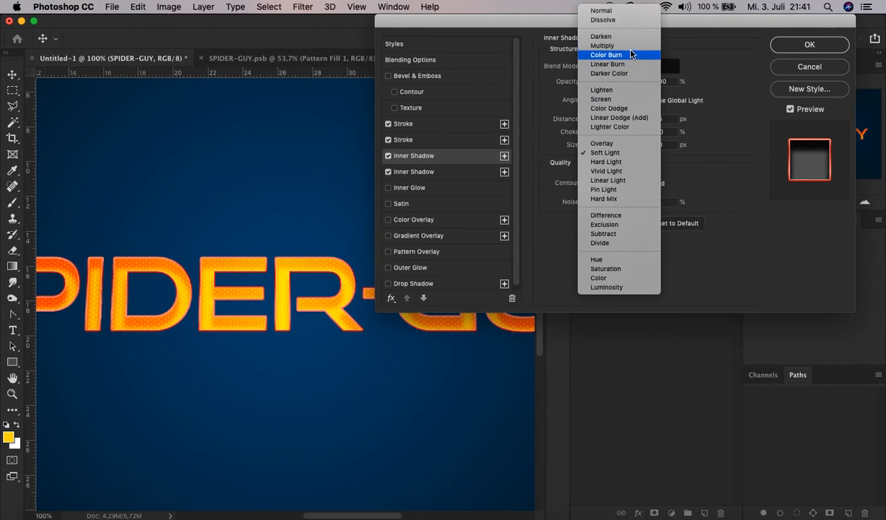
pyautogui.click(629, 46)
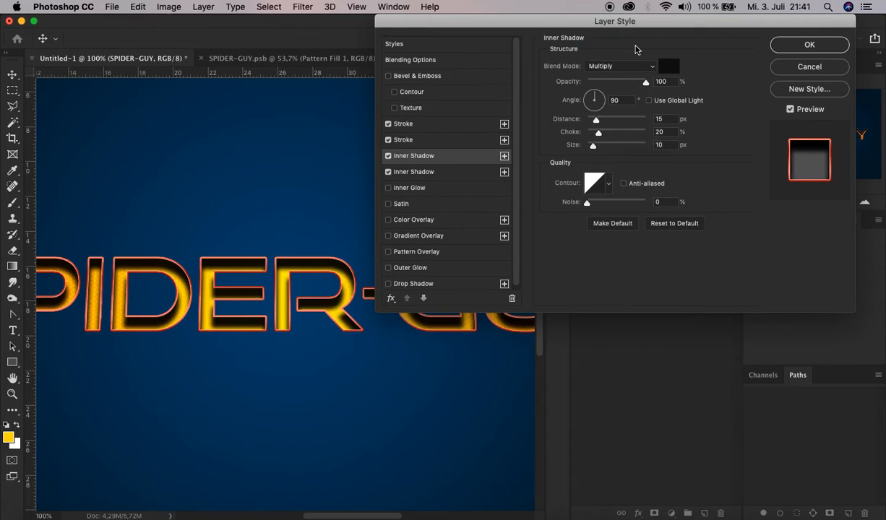
pyautogui.click(644, 80)
pyautogui.write('70')
pyautogui.click(658, 117)
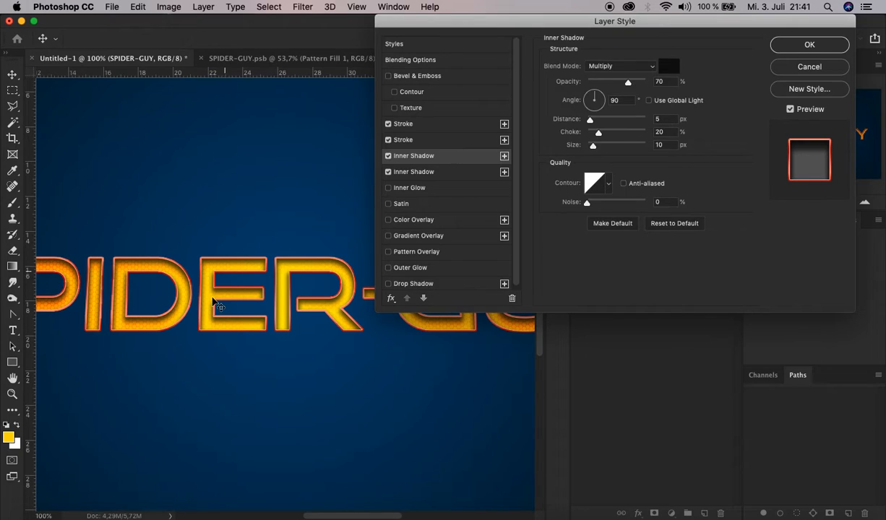
pyautogui.click(808, 45)
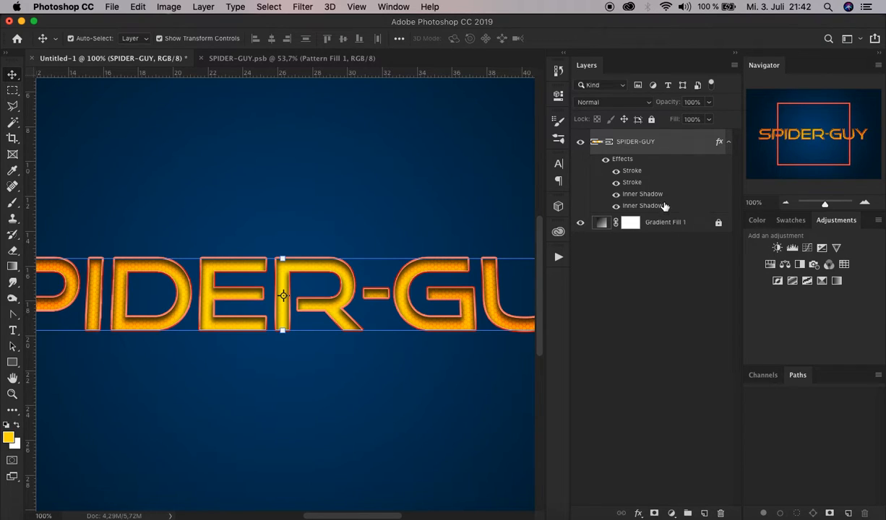
# Duplicate the SPIDER-GUY layer and place the copy directly beneath the original
pyautogui.click(729, 143)
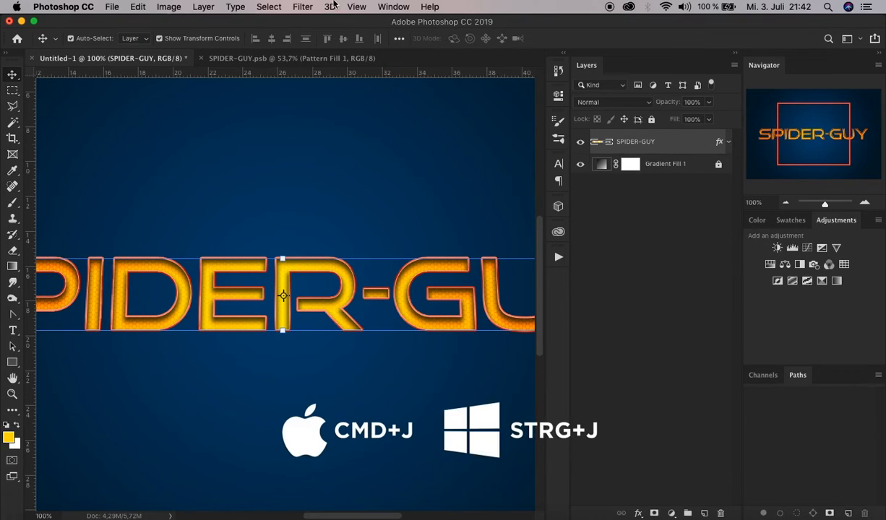
pyautogui.click(203, 8)
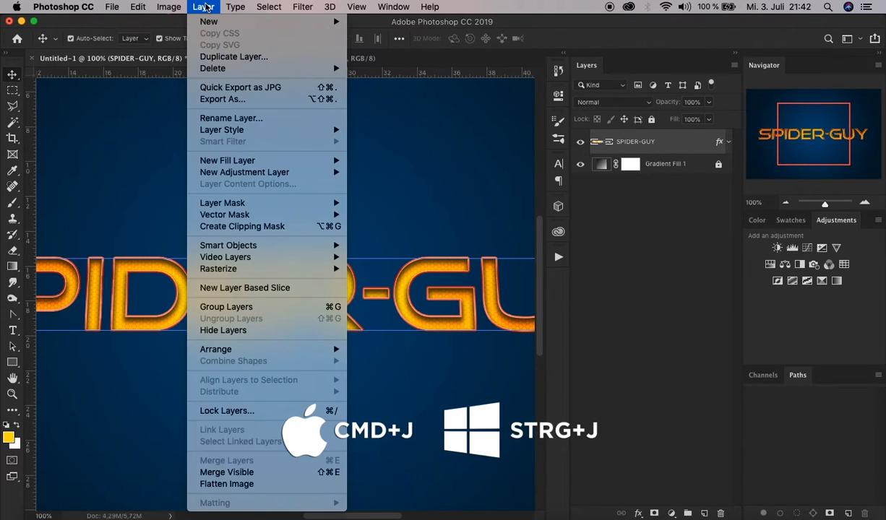
pyautogui.click(221, 58)
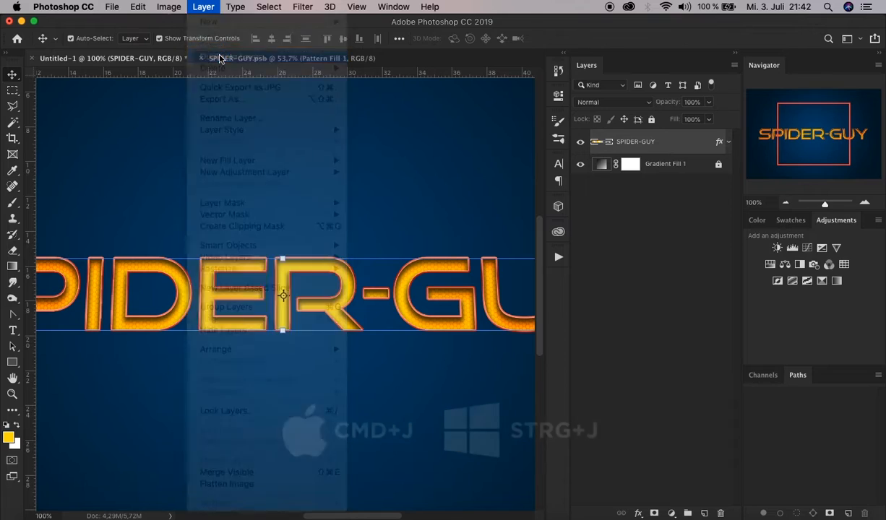
pyautogui.click(396, 188)
pyautogui.moveTo(678, 143); pyautogui.dragTo(683, 176)
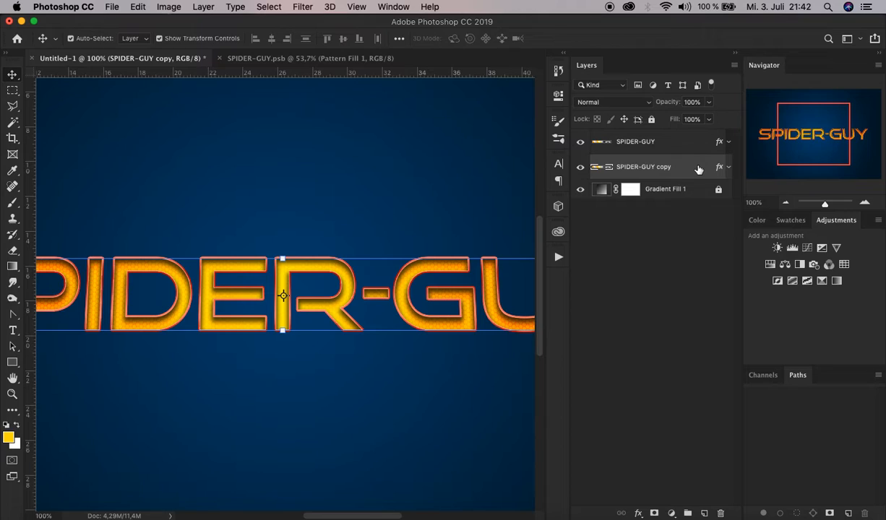
# Clear the layer style from the SPIDER-GUY copy layer
pyautogui.click(728, 167)
pyautogui.click(626, 185)
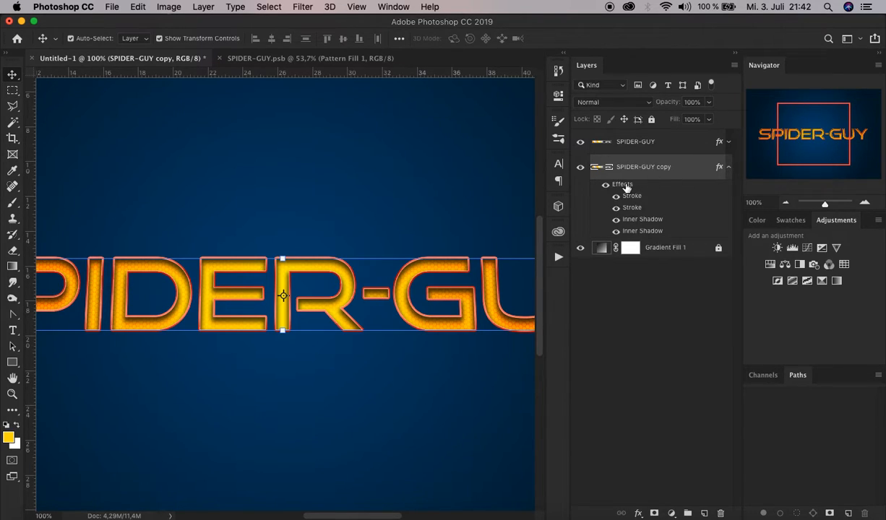
pyautogui.doubleClick(626, 186)
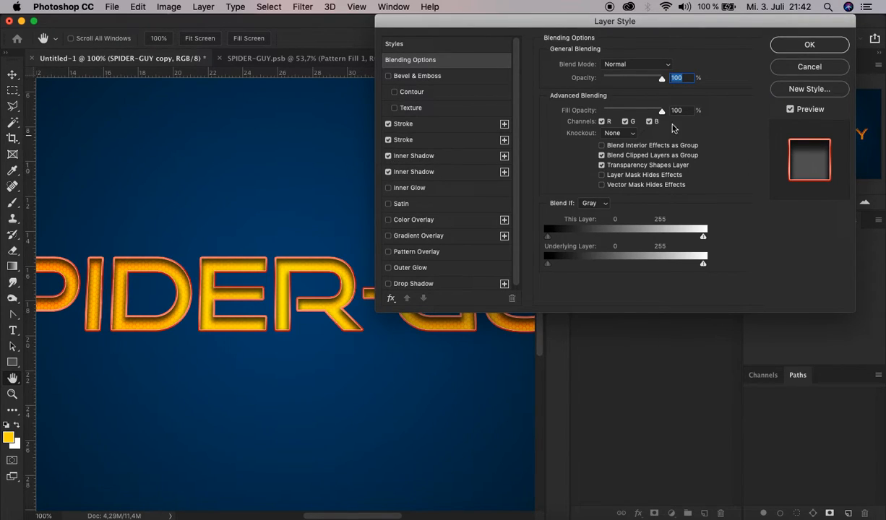
pyautogui.click(808, 68)
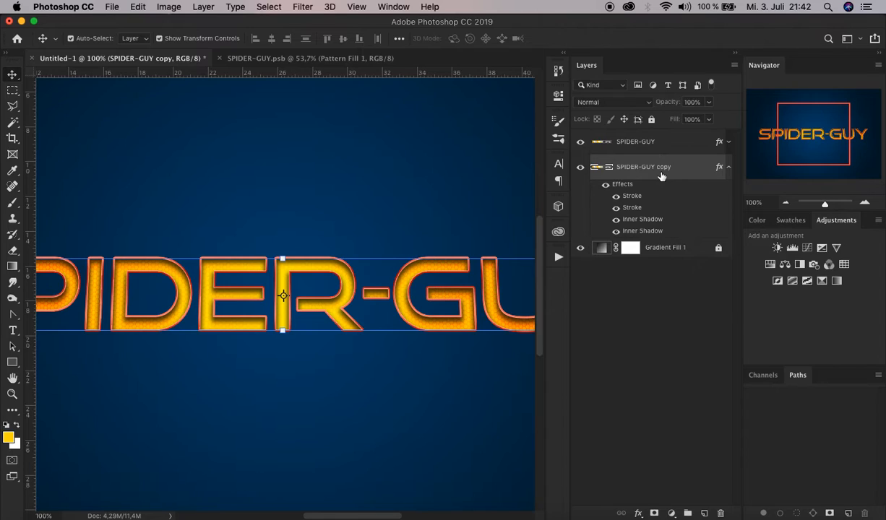
pyautogui.rightClick(633, 167)
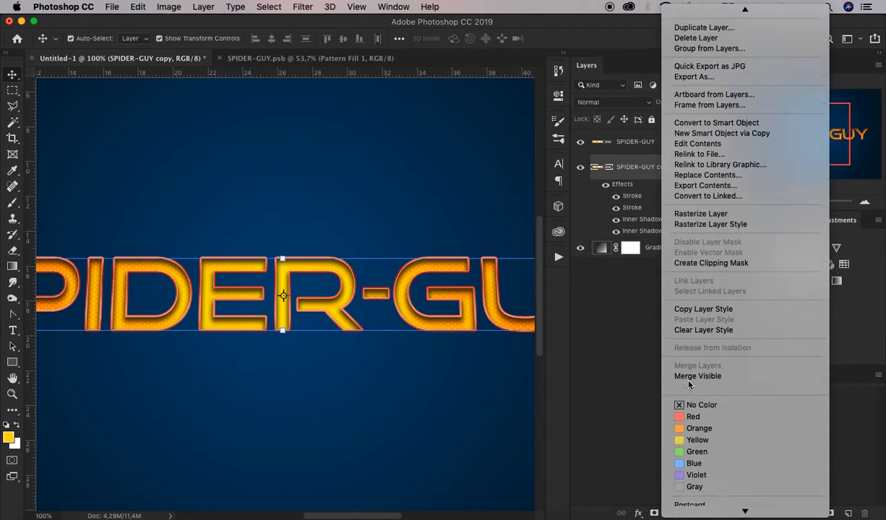
pyautogui.click(712, 319)
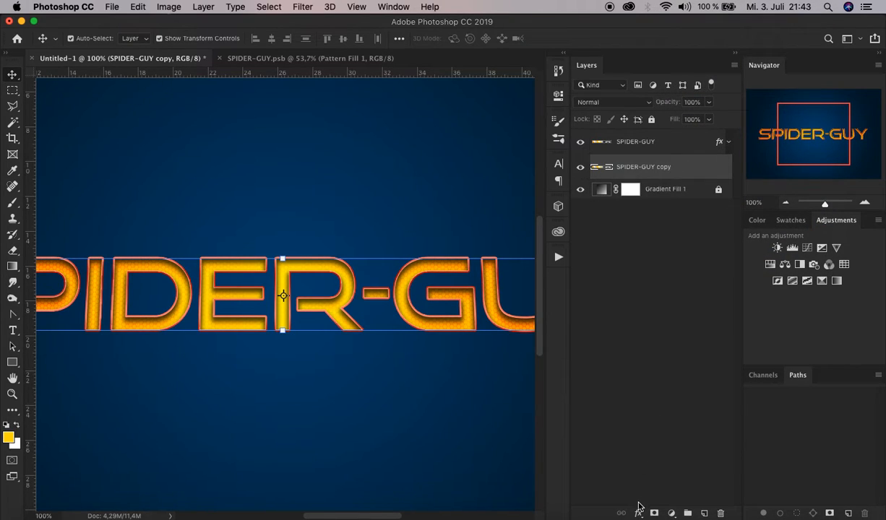
# Add a 2 px outside stroke in color bb0800 to the SPIDER-GUY copy layer
pyautogui.click(639, 513)
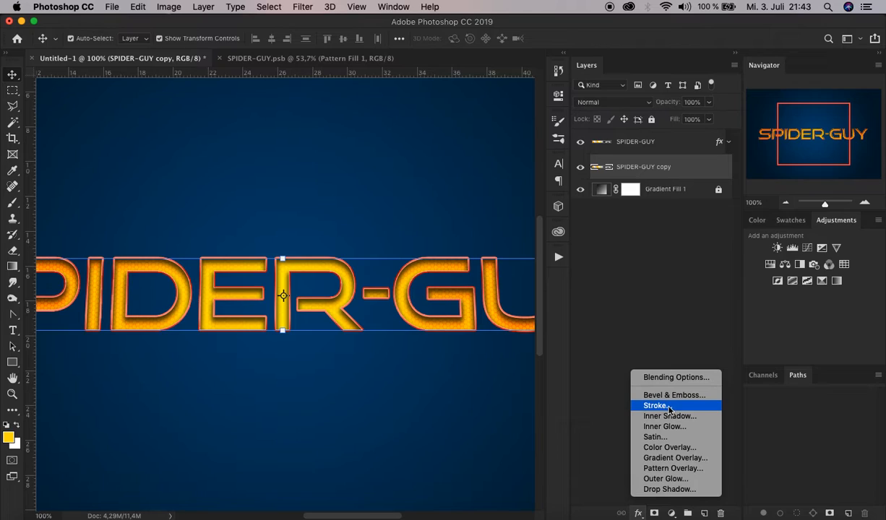
pyautogui.click(668, 406)
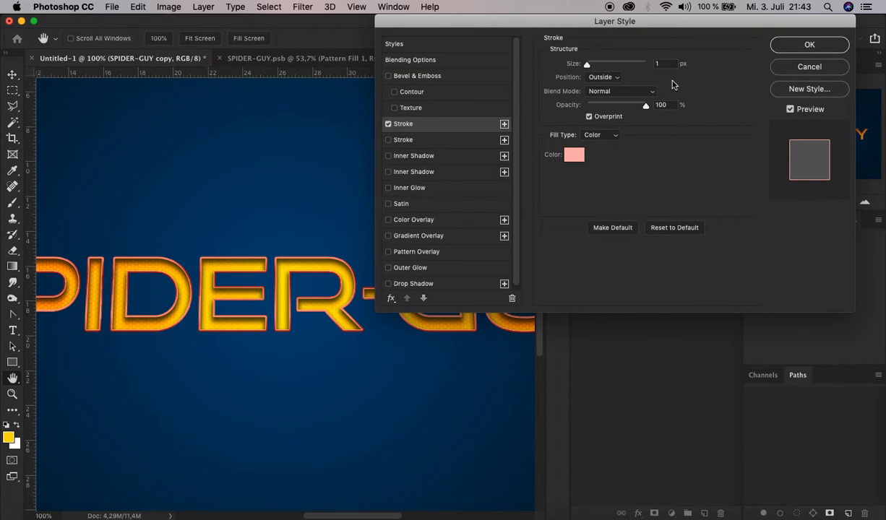
pyautogui.moveTo(589, 64); pyautogui.dragTo(590, 64)
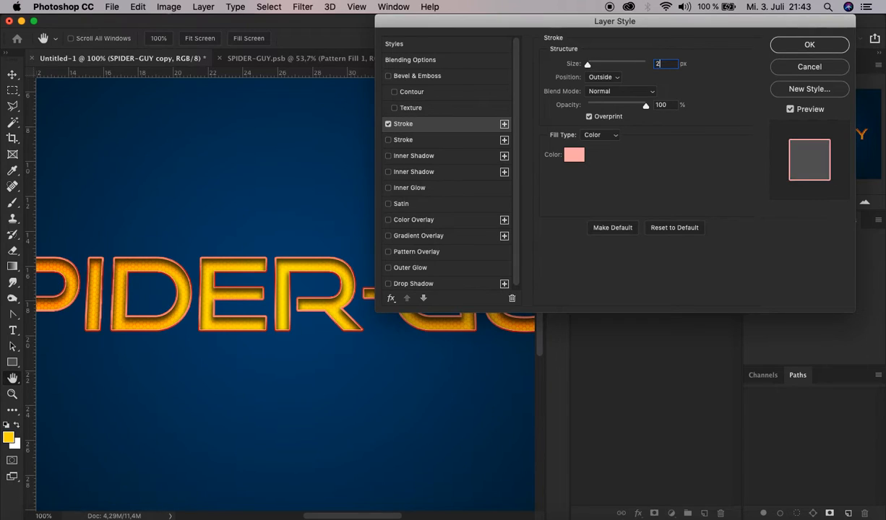
pyautogui.click(573, 156)
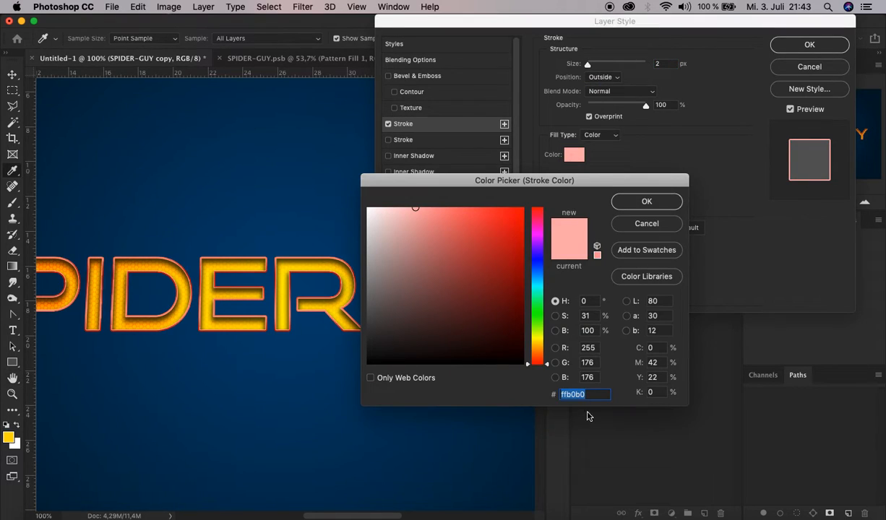
pyautogui.write('bb')
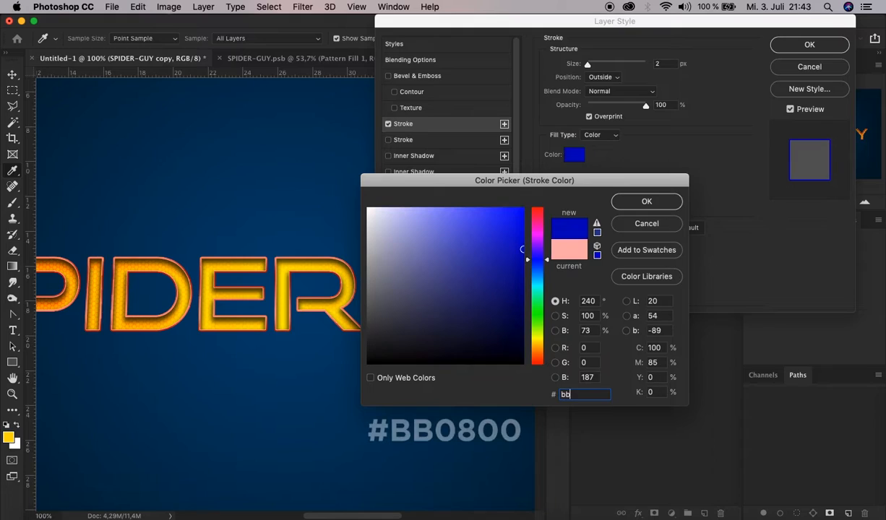
pyautogui.write('0800')
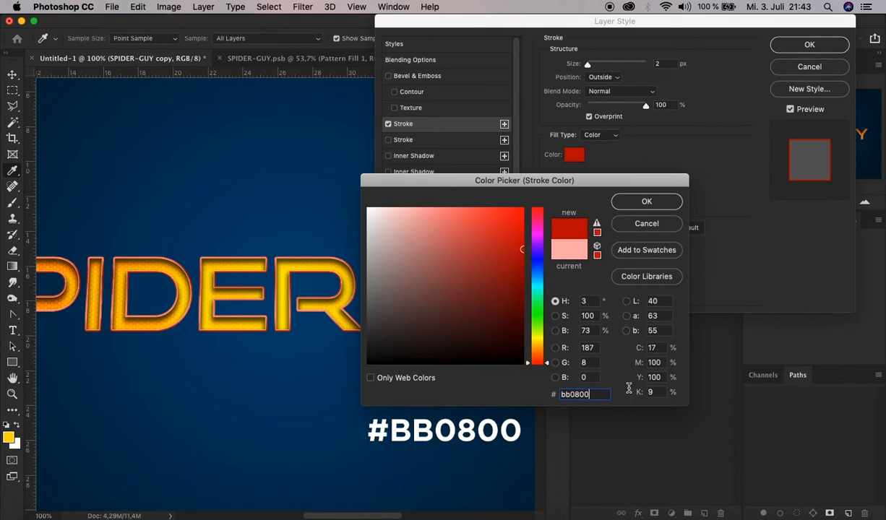
pyautogui.click(653, 203)
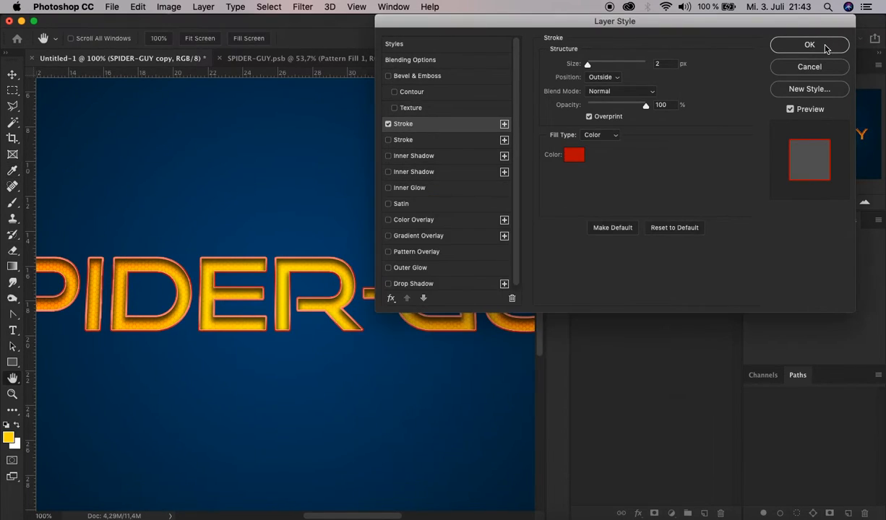
pyautogui.click(809, 45)
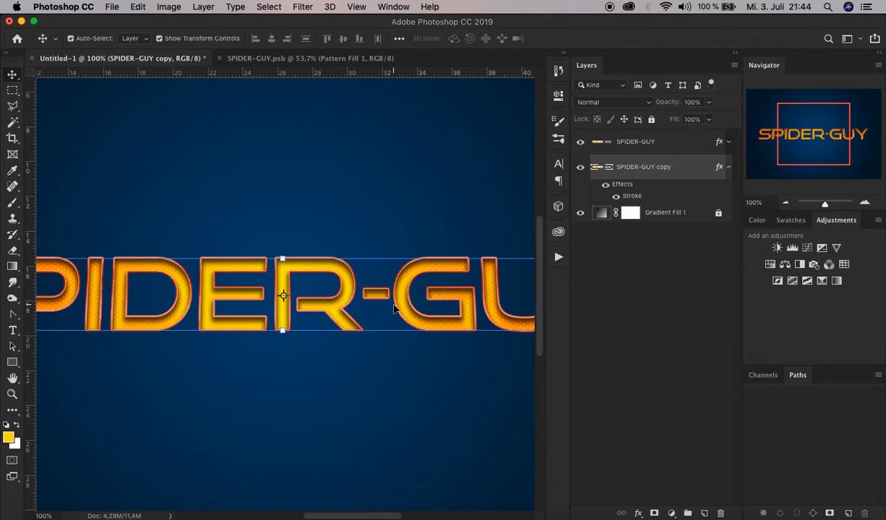
pyautogui.click(728, 167)
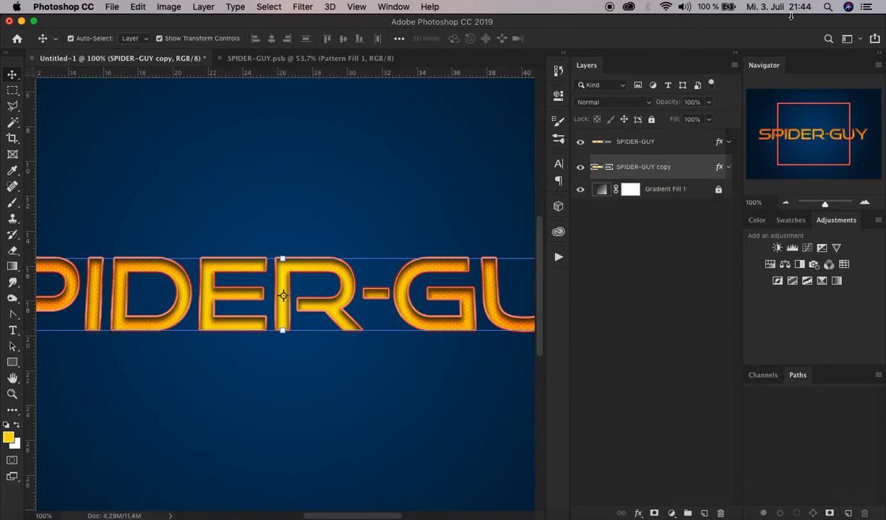
# Duplicate the SPIDER-GUY copy layer and rasterize the duplicate's layer style
pyautogui.press('super+j')
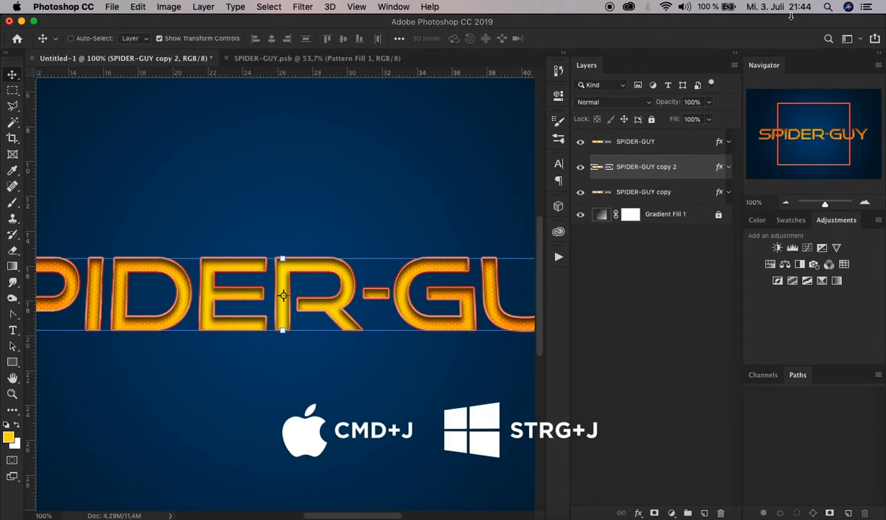
pyautogui.rightClick(695, 160)
pyautogui.scroll(-3, 744, 287)
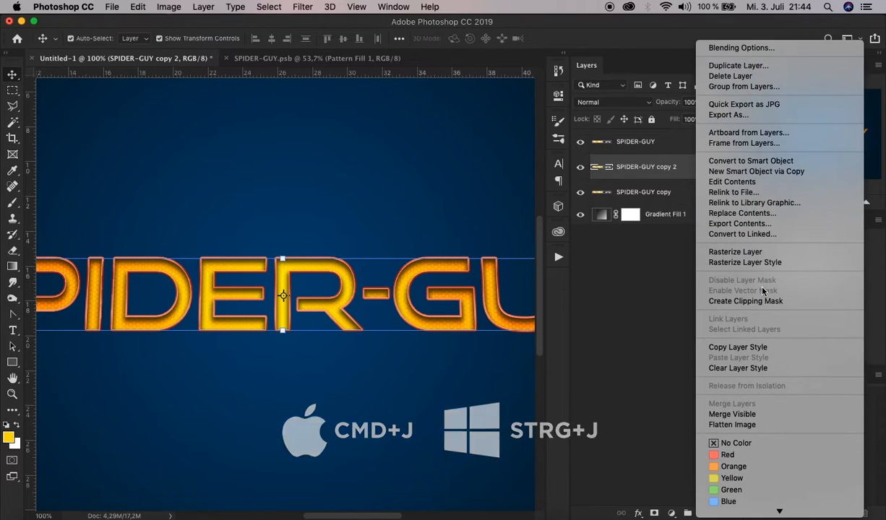
pyautogui.click(778, 263)
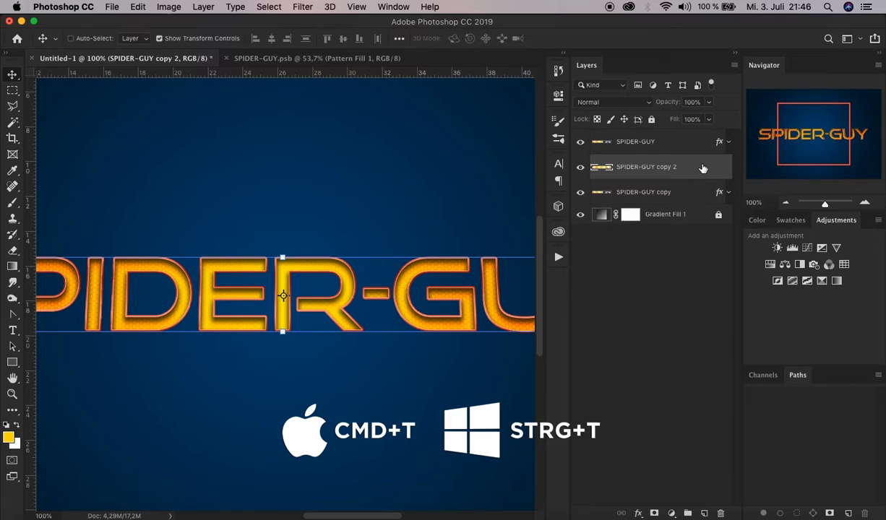
# Free-transform the rasterized duplicate, reducing its width by 0,5 px and increasing its Y position by 0,5 px
pyautogui.press('super+t')
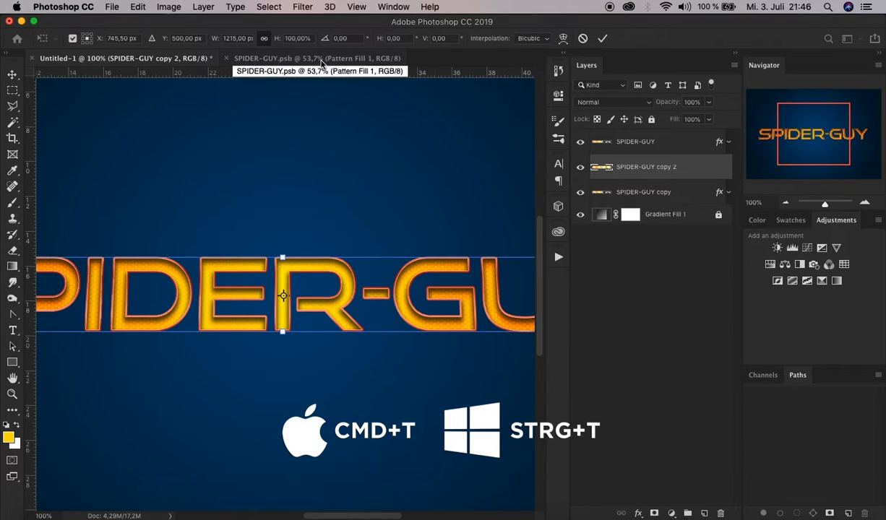
pyautogui.rightClick(241, 38)
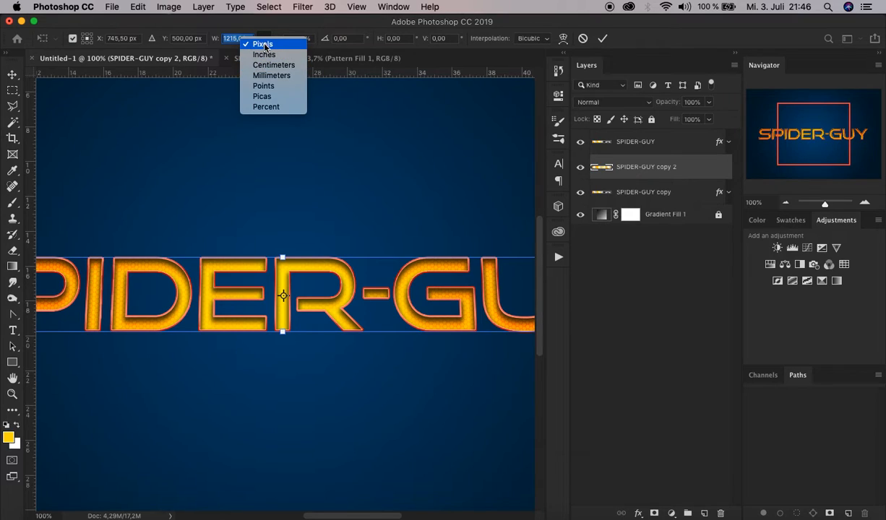
pyautogui.click(257, 45)
pyautogui.click(248, 39)
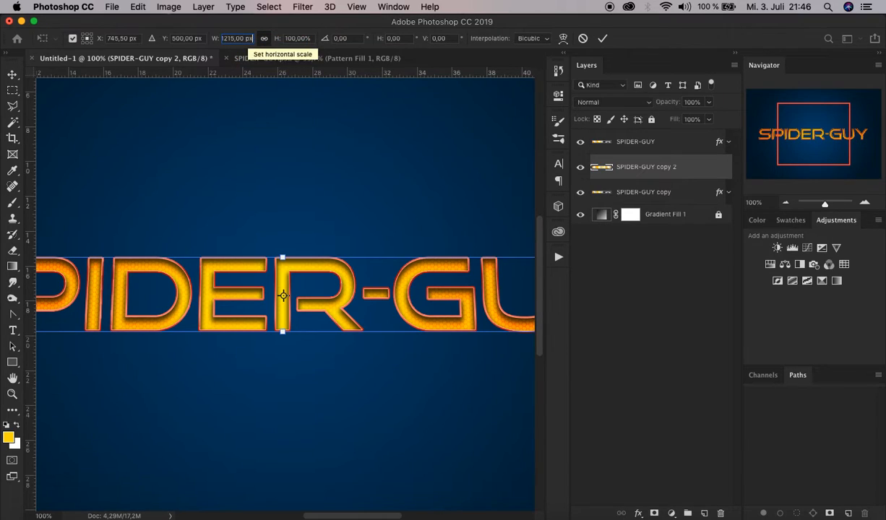
pyautogui.write('-0,5')
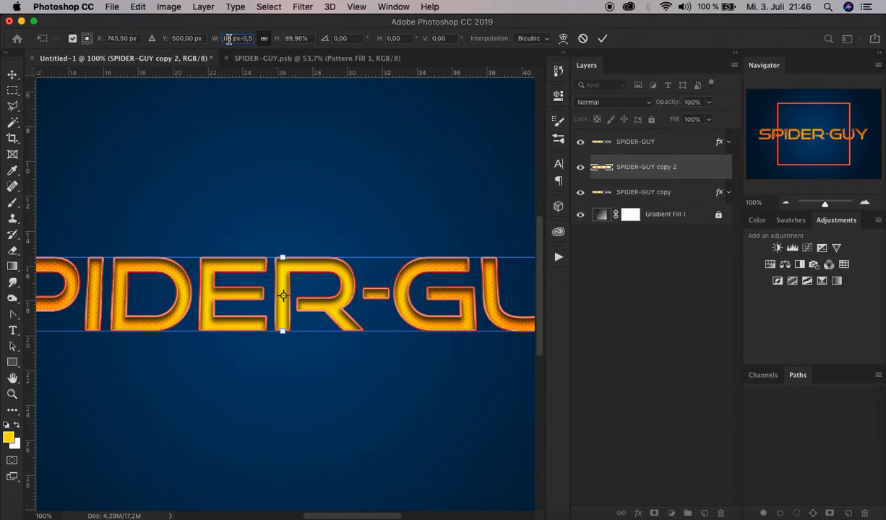
pyautogui.click(202, 38)
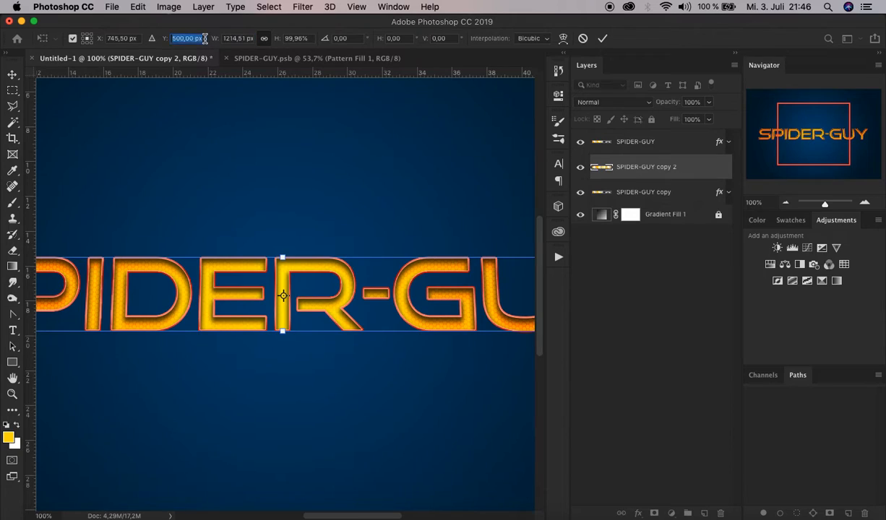
pyautogui.click(193, 38)
pyautogui.write('+0,5')
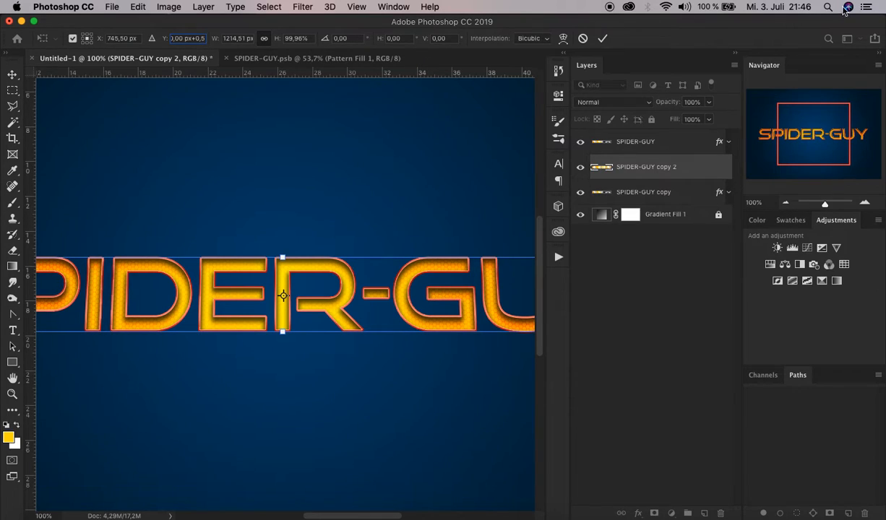
pyautogui.click(604, 40)
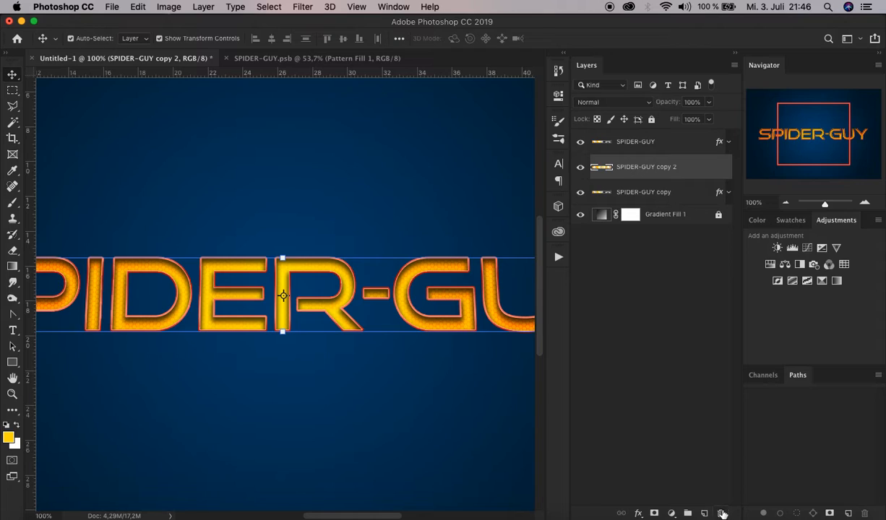
# Delete the rasterized SPIDER-GUY copy 2 layer, leaving the stroked SPIDER-GUY copy layer selected
pyautogui.click(721, 513)
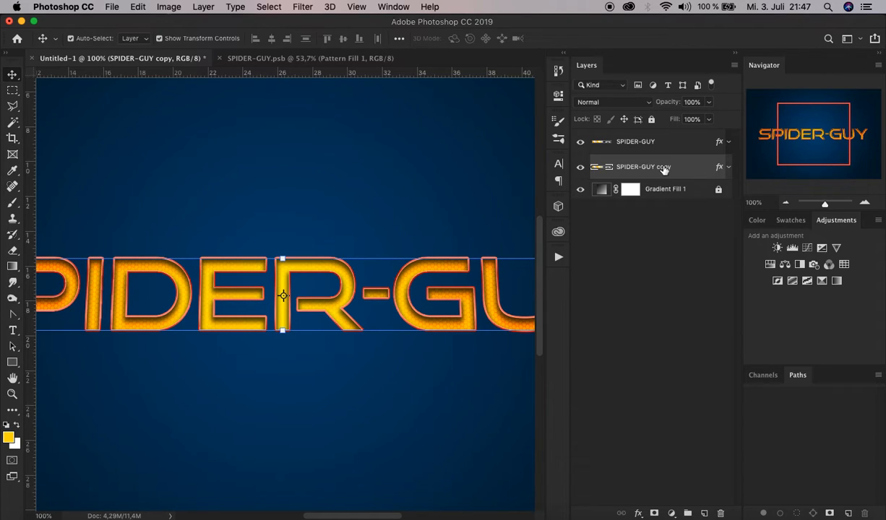
pyautogui.click(729, 167)
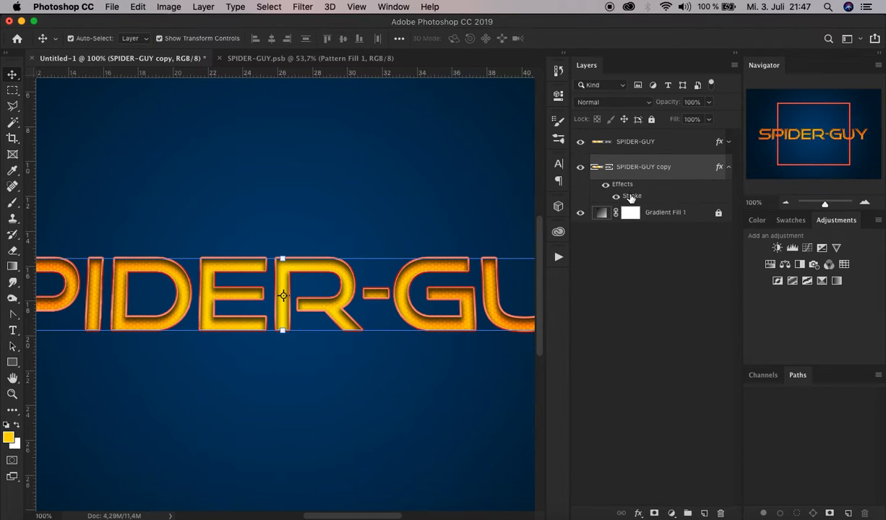
pyautogui.click(729, 168)
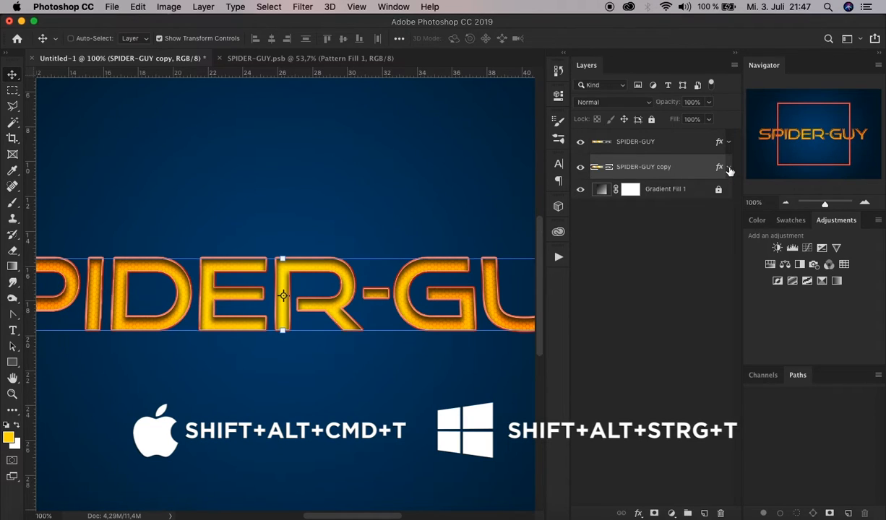
# Repeat the last transform with duplication four times, starting from the SPIDER-GUY copy layer
pyautogui.press('shift+alt+super+t')
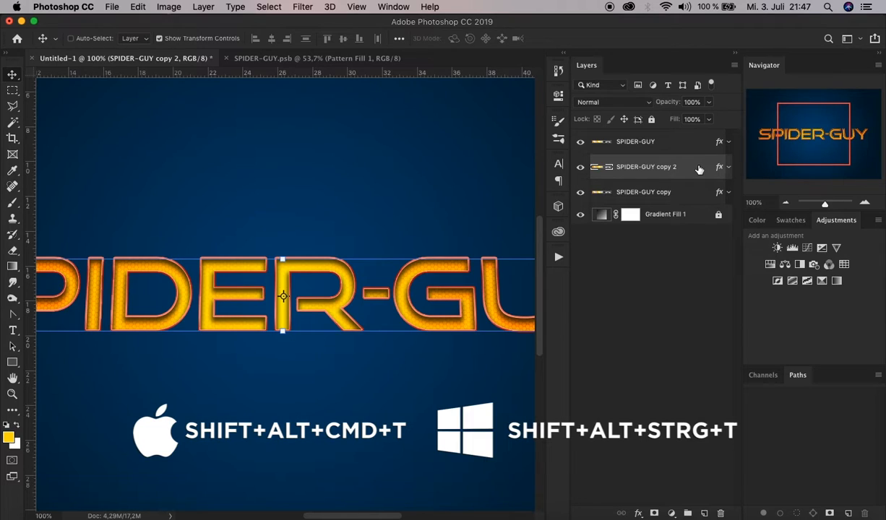
pyautogui.press('shift+alt+super+t')
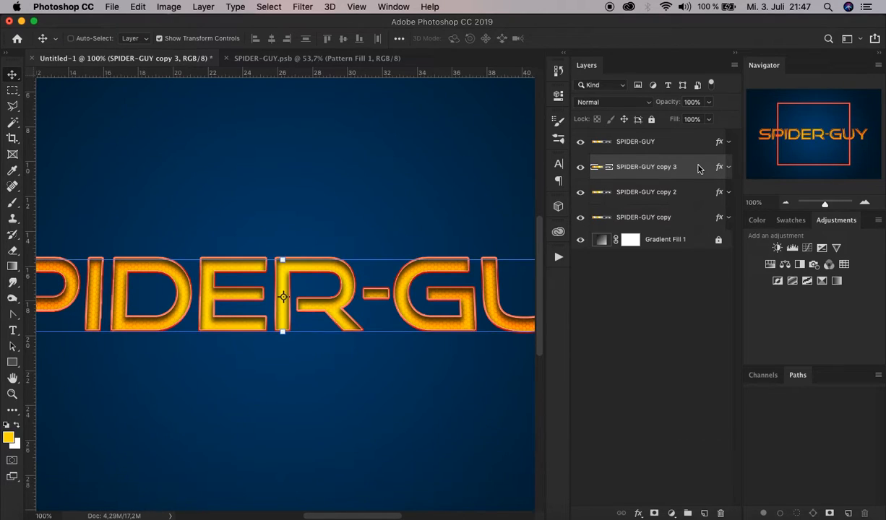
pyautogui.press('shift+alt+super+t')
pyautogui.press('shift+alt+super+t')
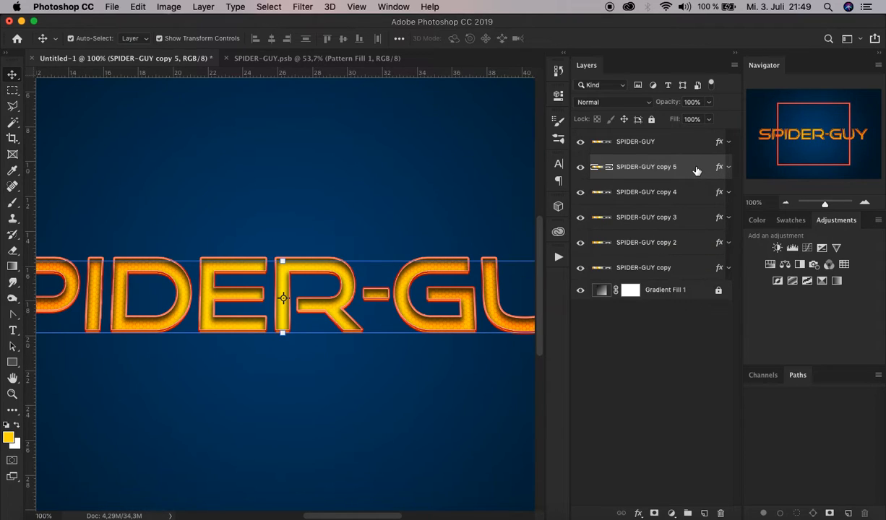
# Reverse the stacking order of the five SPIDER-GUY copy layers and group them
pyautogui.keyDown('shift'); pyautogui.click(683, 270); pyautogui.keyUp('shift')
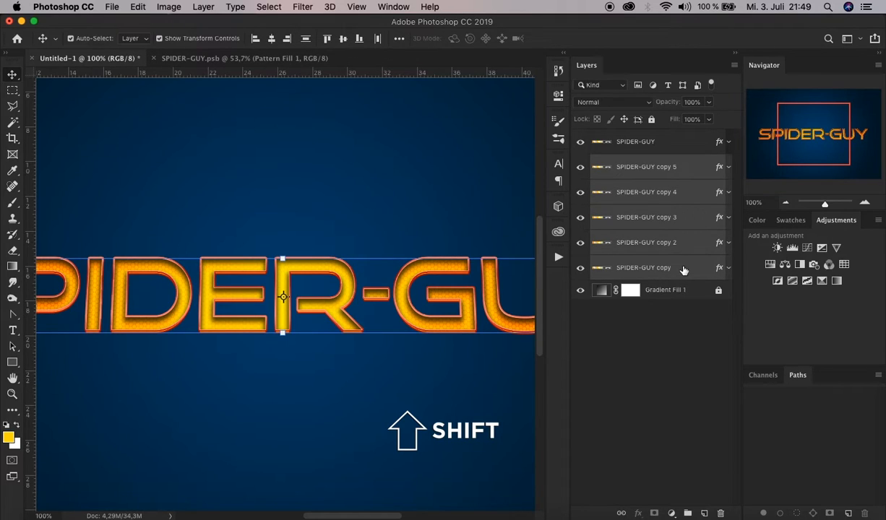
pyautogui.click(203, 7)
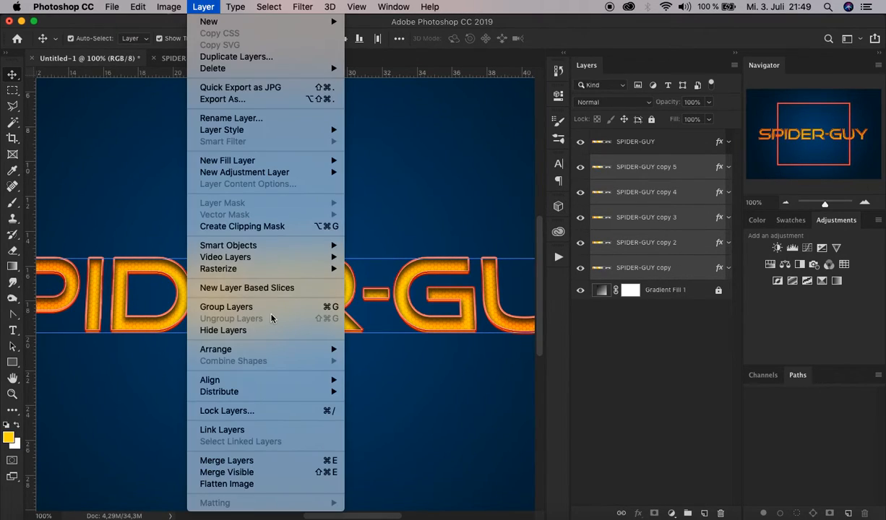
pyautogui.moveTo(268, 349)
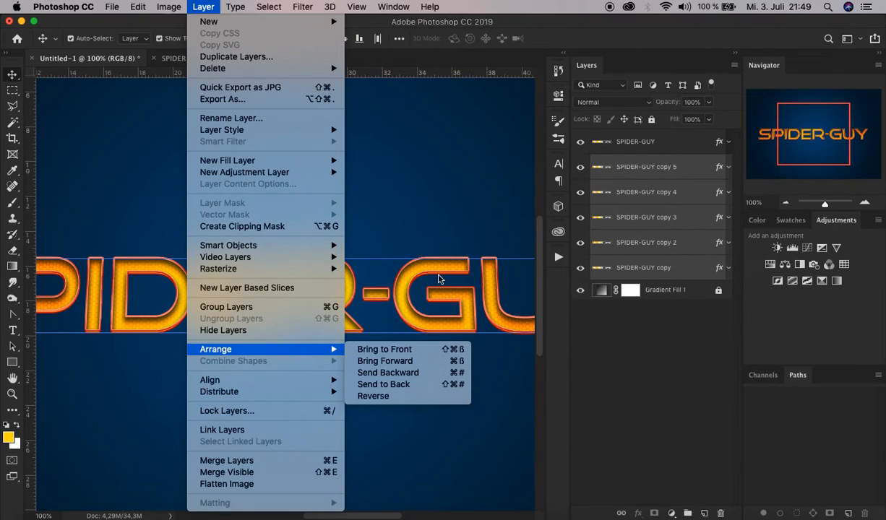
pyautogui.click(411, 398)
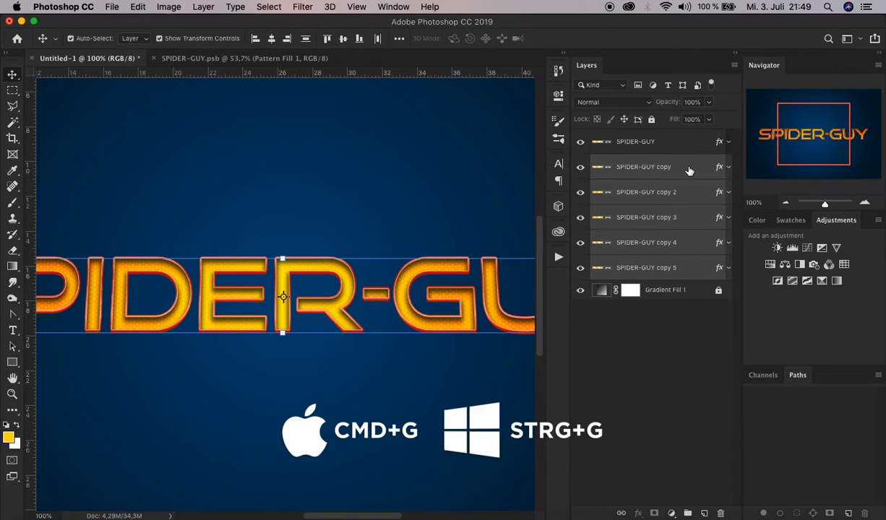
pyautogui.click(203, 7)
pyautogui.click(265, 309)
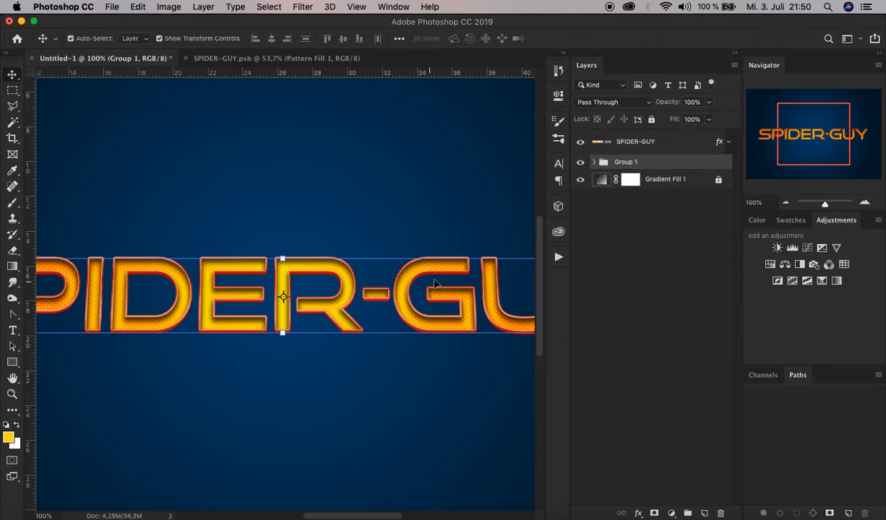
# Rename the group holding the stacked SPIDER-GUY copies as extrusion_small
pyautogui.doubleClick(626, 162)
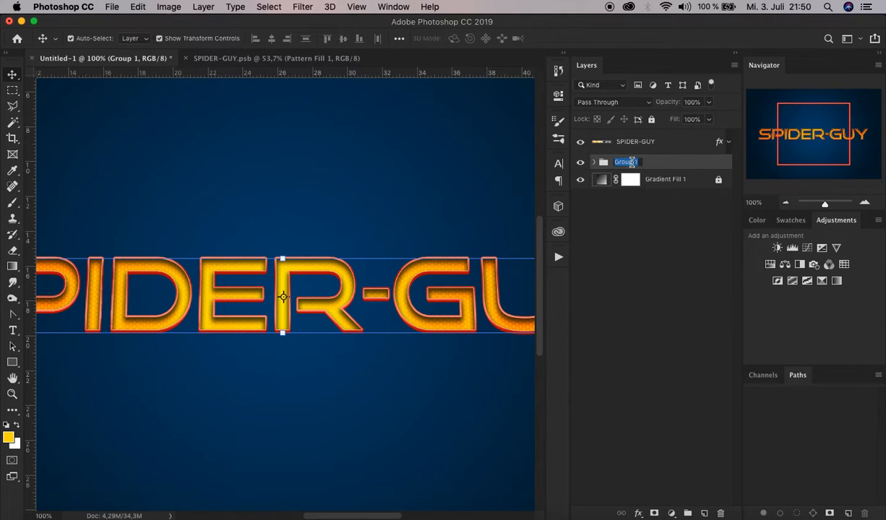
pyautogui.write('extrusion_small')
pyautogui.click(692, 169)
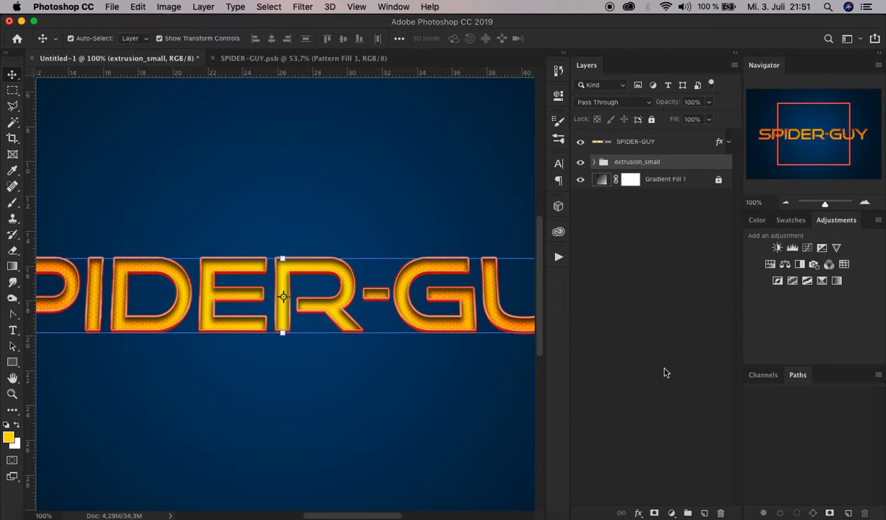
# Add a black Color Overlay to the extrusion_small group with Multiply blend mode and 40% opacity, and collapse its effects list
pyautogui.click(638, 513)
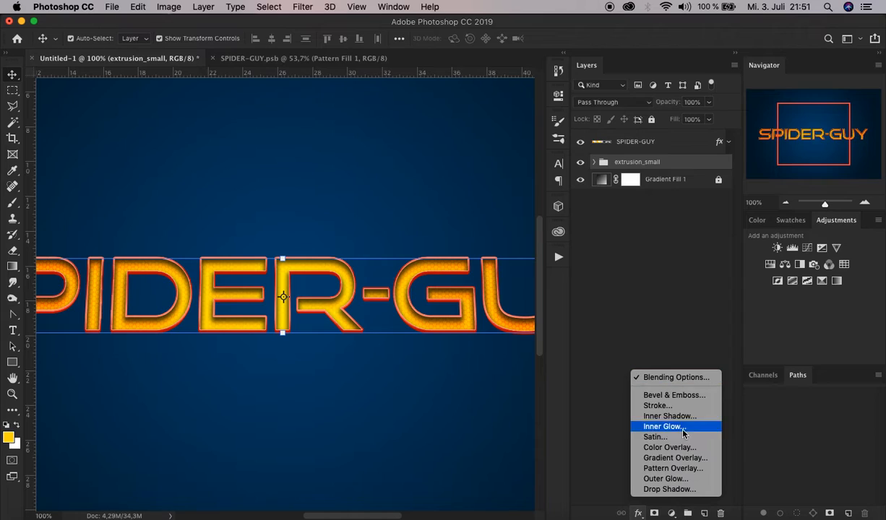
pyautogui.click(707, 447)
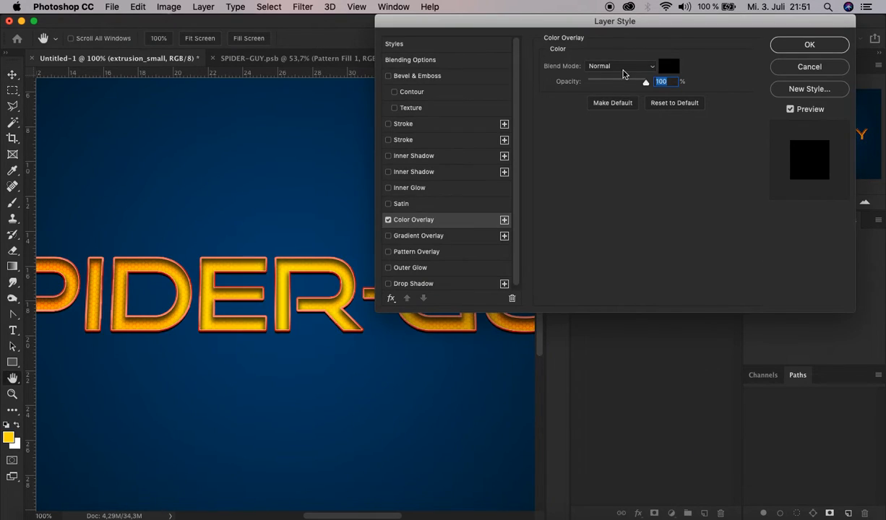
pyautogui.click(623, 69)
pyautogui.click(620, 102)
pyautogui.write('40')
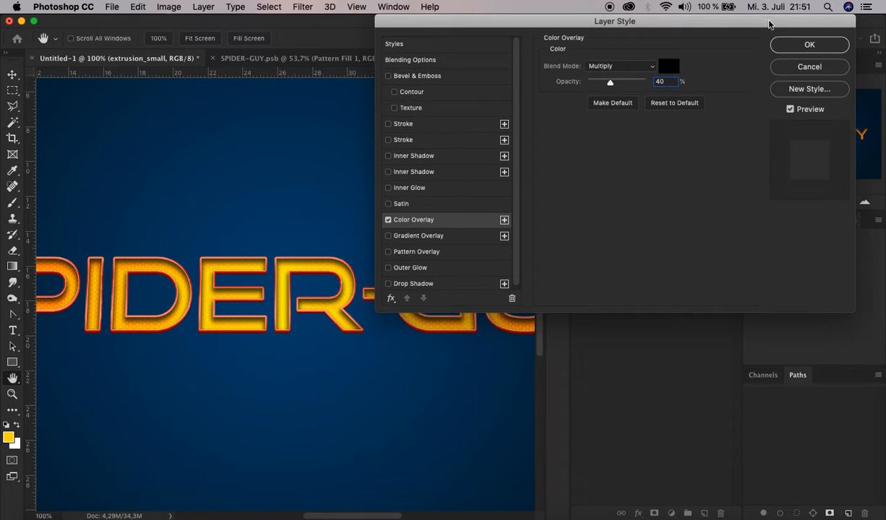
pyautogui.click(808, 45)
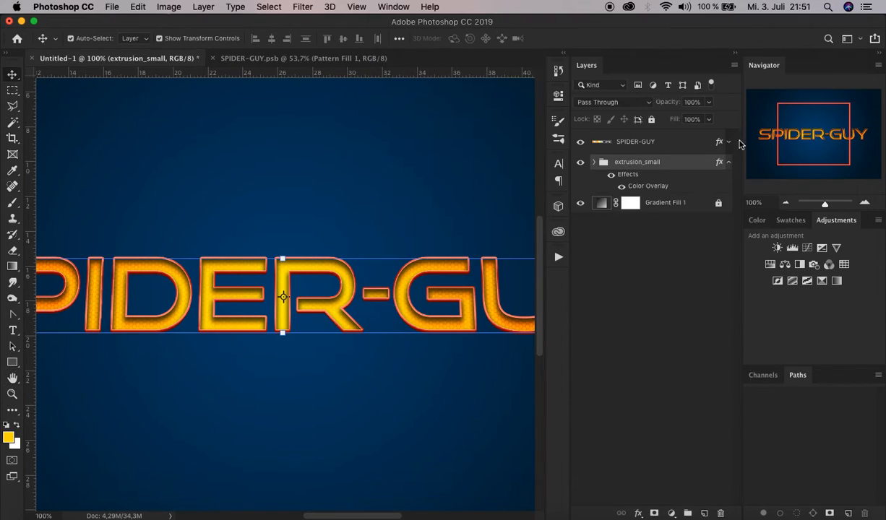
pyautogui.click(729, 162)
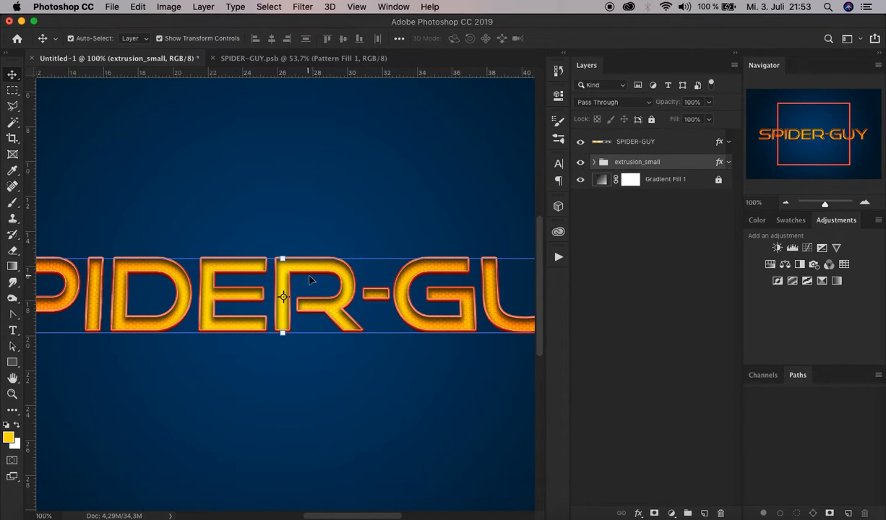
# Duplicate the SPIDER-GUY copy 5 layer and move the duplicate out of the extrusion_small group, directly beneath the collapsed group
pyautogui.click(593, 162)
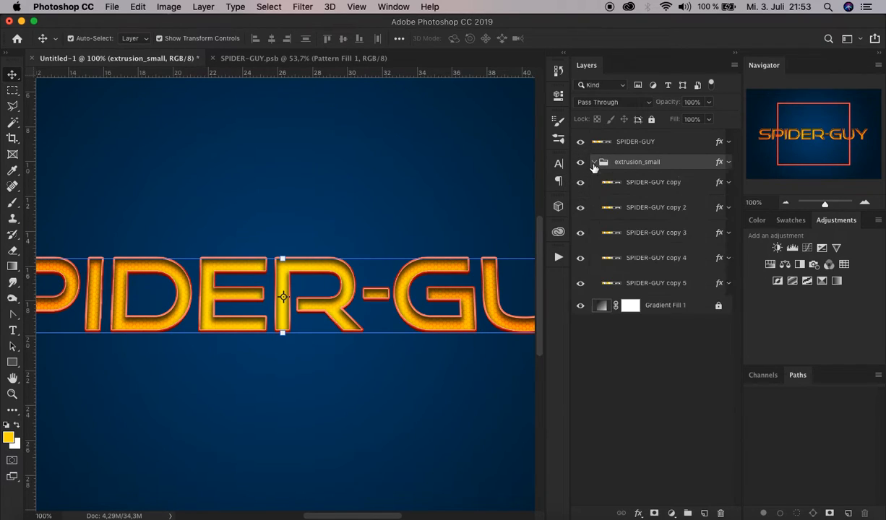
pyautogui.click(700, 287)
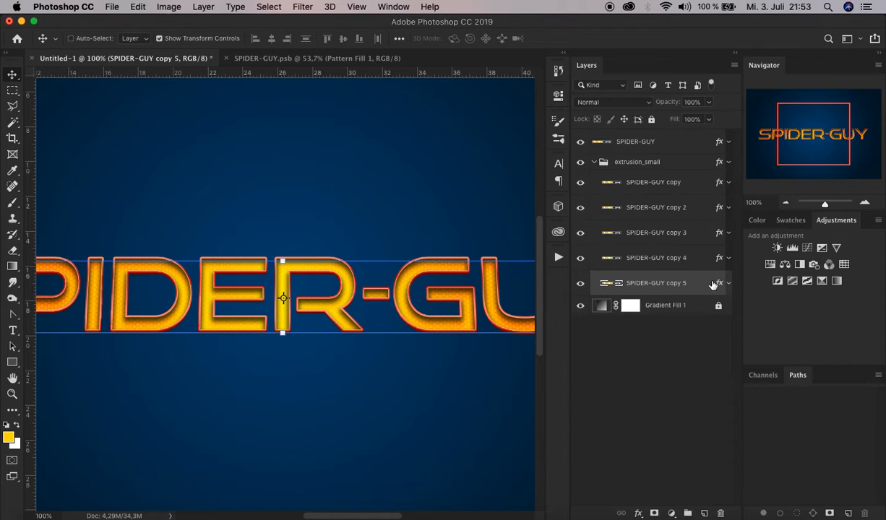
pyautogui.press('super+j')
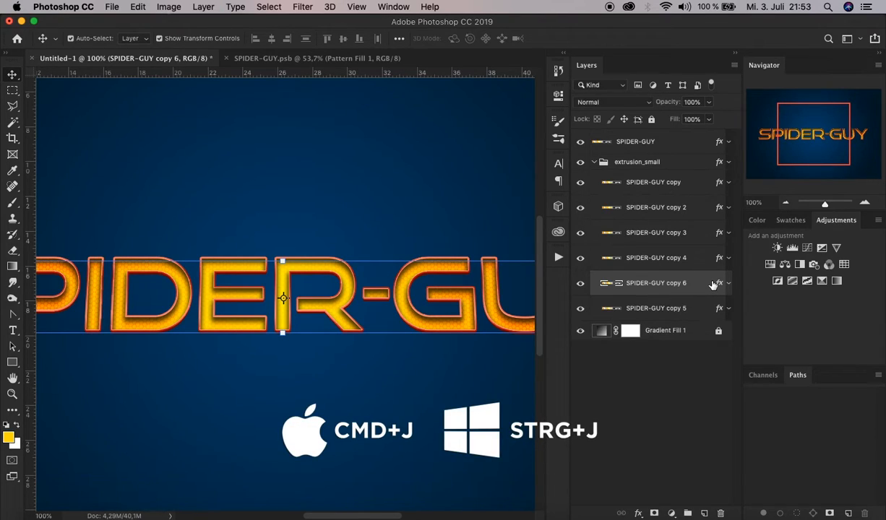
pyautogui.click(695, 283)
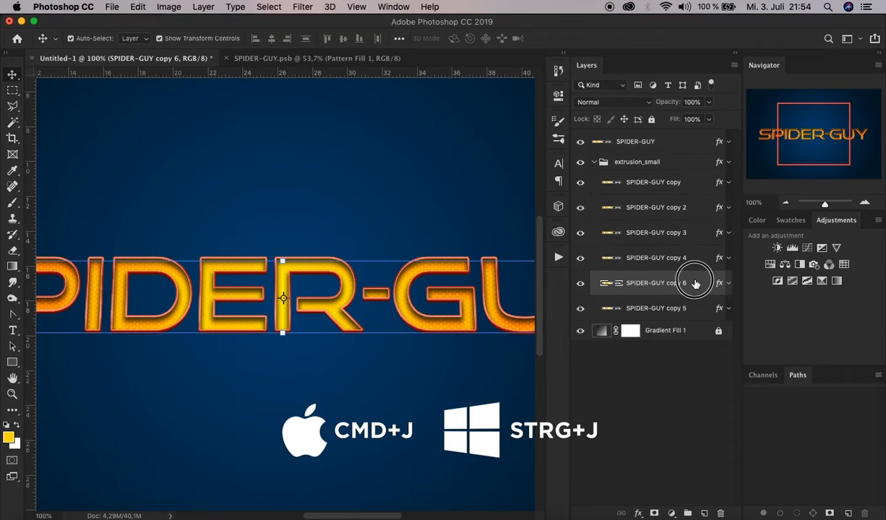
pyautogui.moveTo(695, 284); pyautogui.dragTo(693, 153)
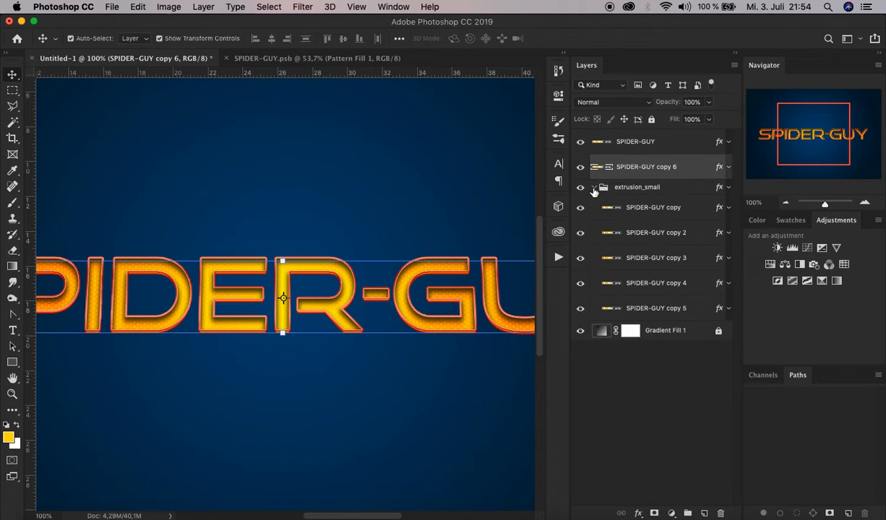
pyautogui.click(593, 187)
pyautogui.moveTo(689, 168); pyautogui.dragTo(691, 193)
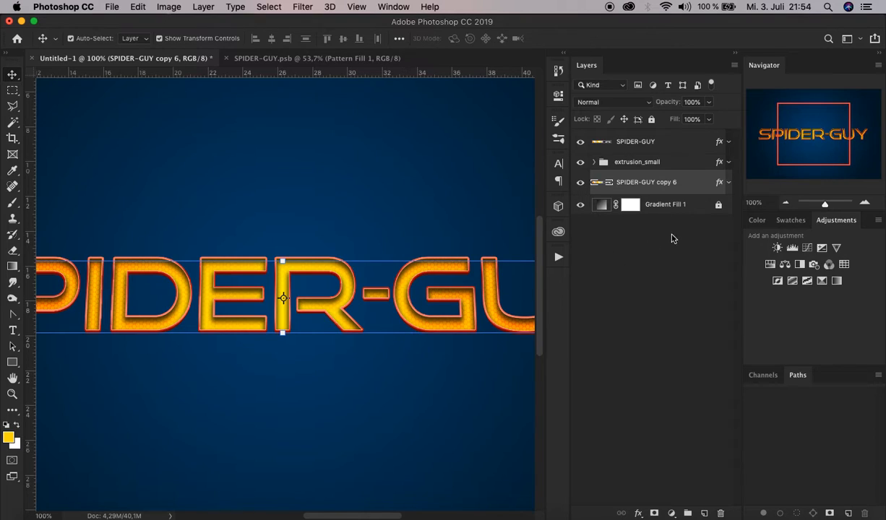
# Set the stroke size of the SPIDER-GUY copy 6 layer to 6 px
pyautogui.doubleClick(719, 184)
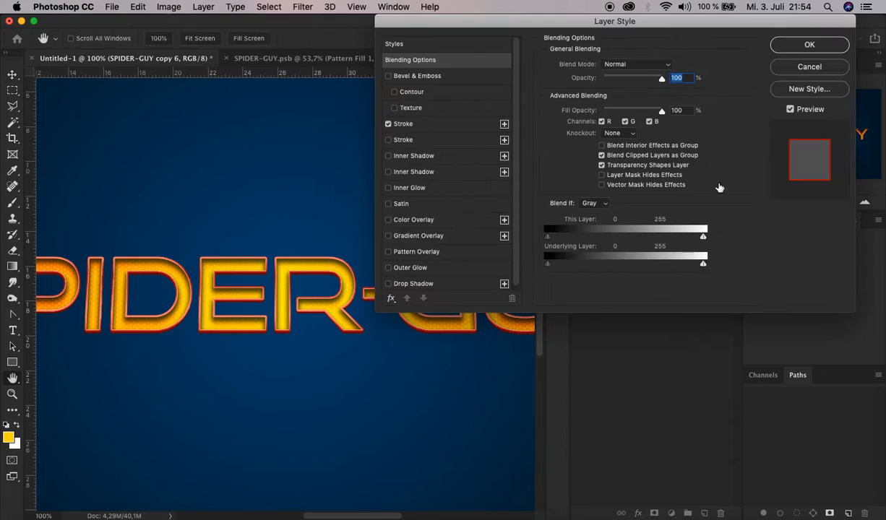
pyautogui.click(405, 121)
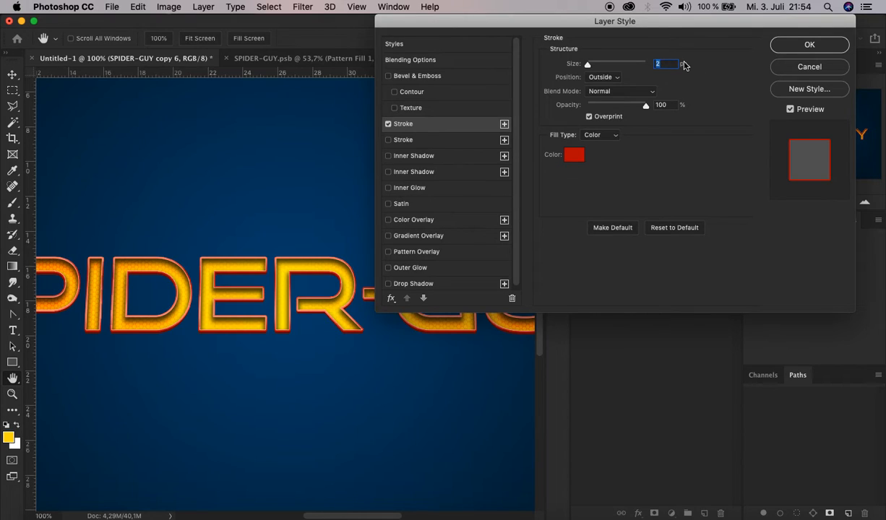
pyautogui.write('6')
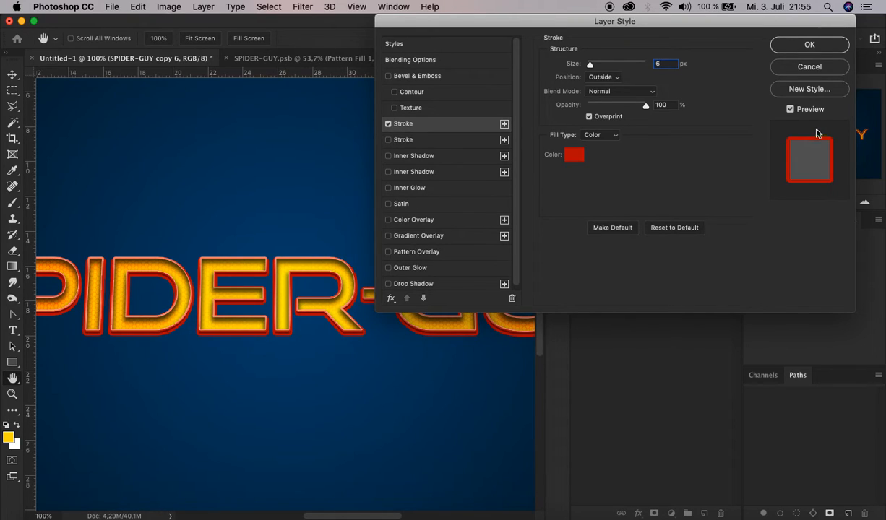
pyautogui.click(810, 45)
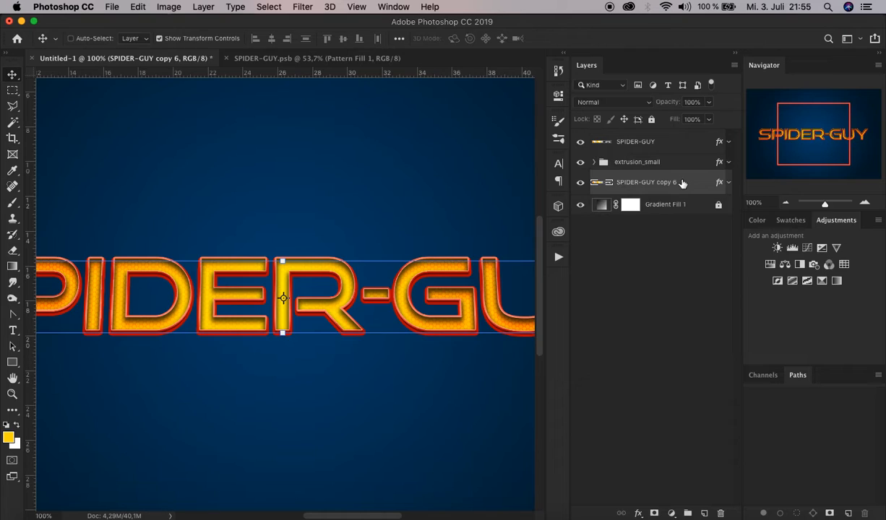
# Duplicate SPIDER-GUY copy 6 beneath the original, and give the duplicate's stroke a Gradient fill type with Overprint off
pyautogui.press('super+j')
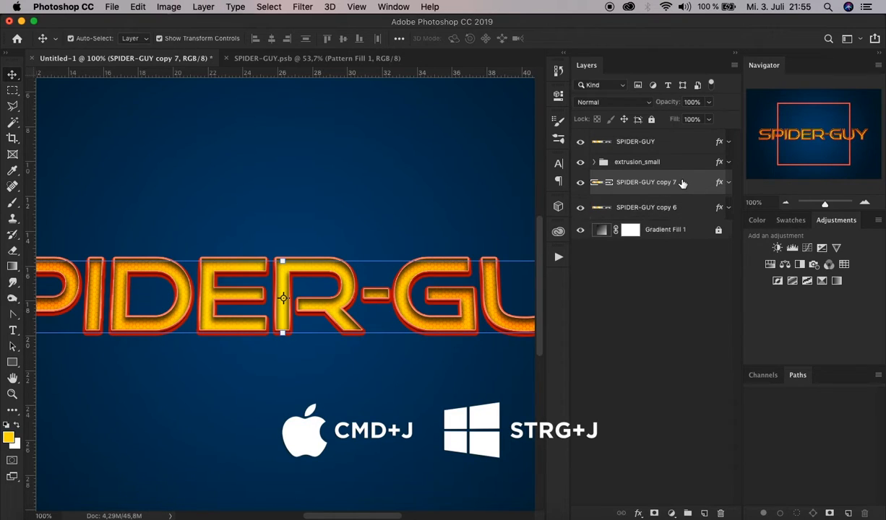
pyautogui.moveTo(683, 183); pyautogui.dragTo(690, 207)
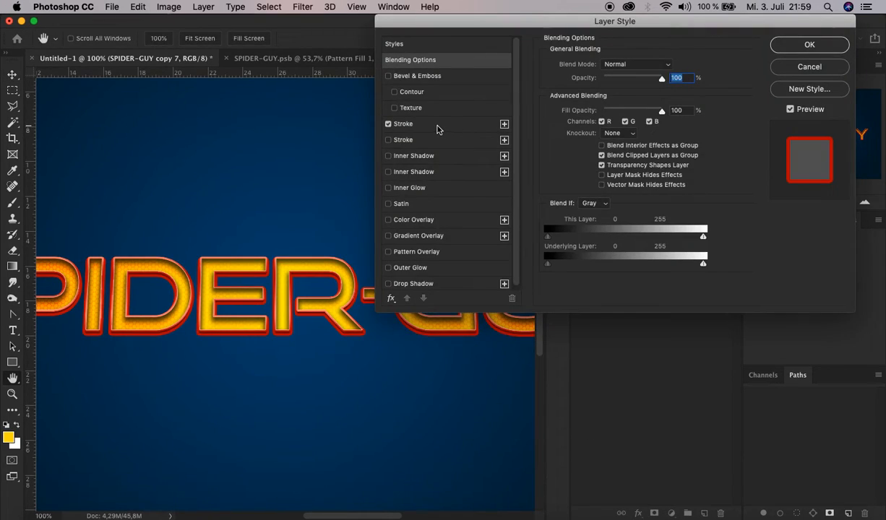
pyautogui.click(434, 124)
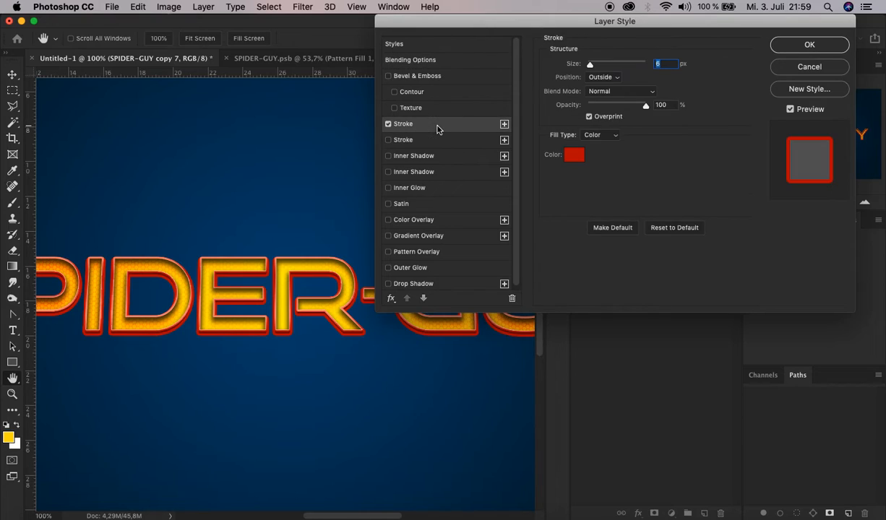
pyautogui.click(625, 145)
pyautogui.click(596, 137)
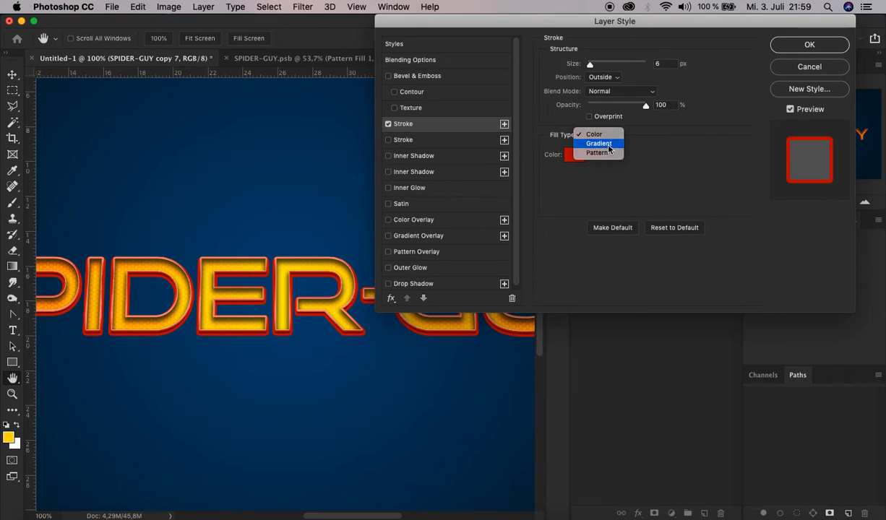
pyautogui.click(609, 146)
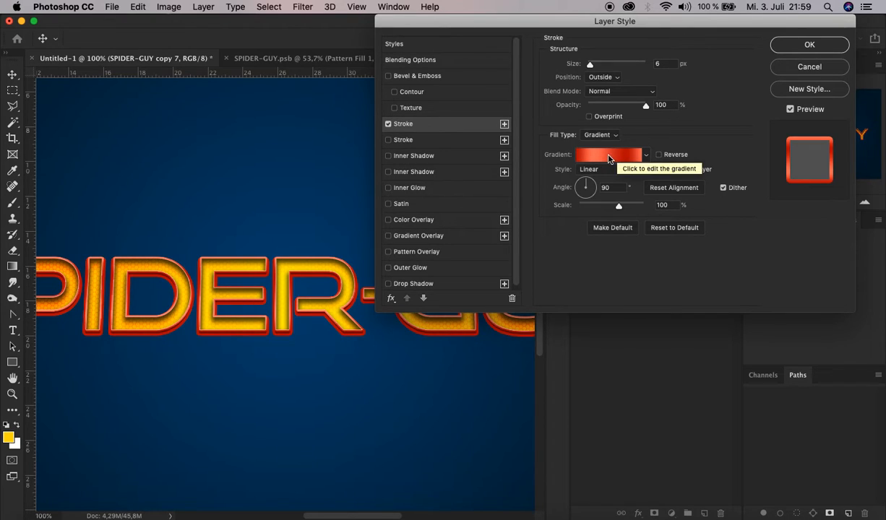
# Edit the stroke gradient, setting the red color stops at 0% and 75% to black (000000)
pyautogui.click(625, 156)
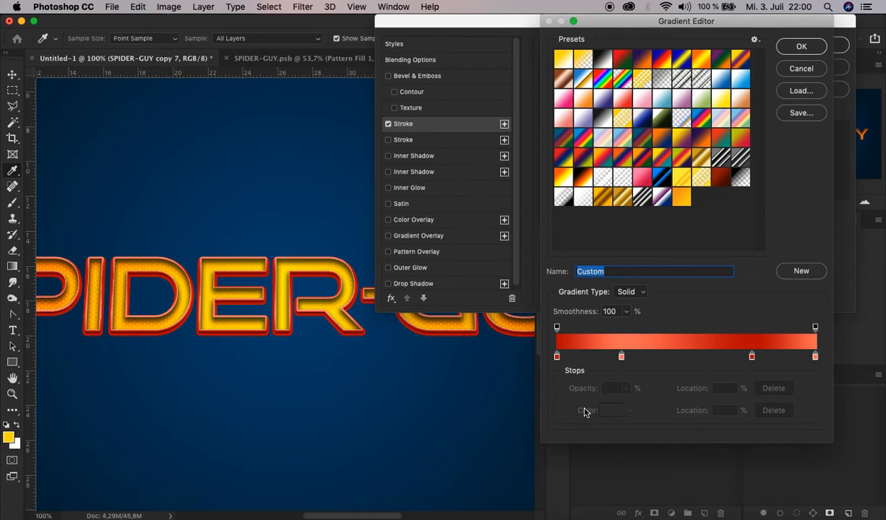
pyautogui.doubleClick(557, 356)
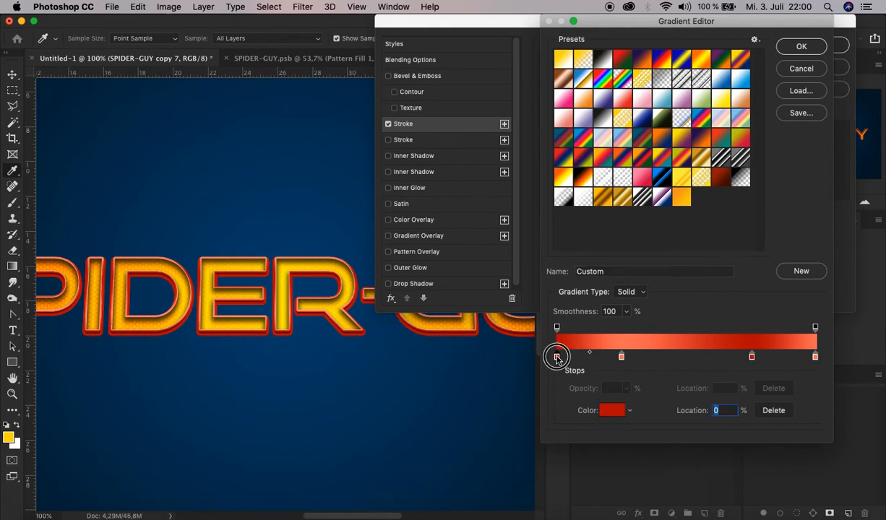
pyautogui.moveTo(473, 256); pyautogui.dragTo(534, 384)
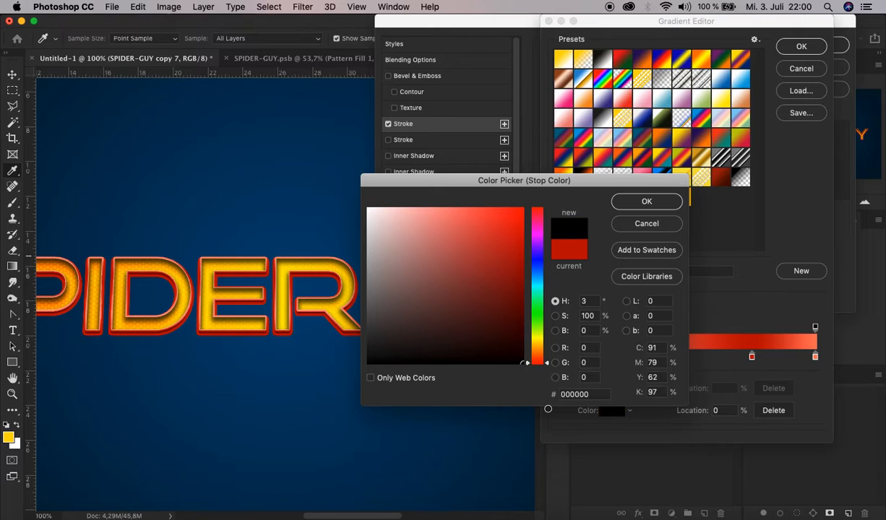
pyautogui.click(643, 200)
pyautogui.doubleClick(751, 356)
pyautogui.click(472, 242)
pyautogui.moveTo(471, 242); pyautogui.dragTo(531, 376)
pyautogui.click(646, 201)
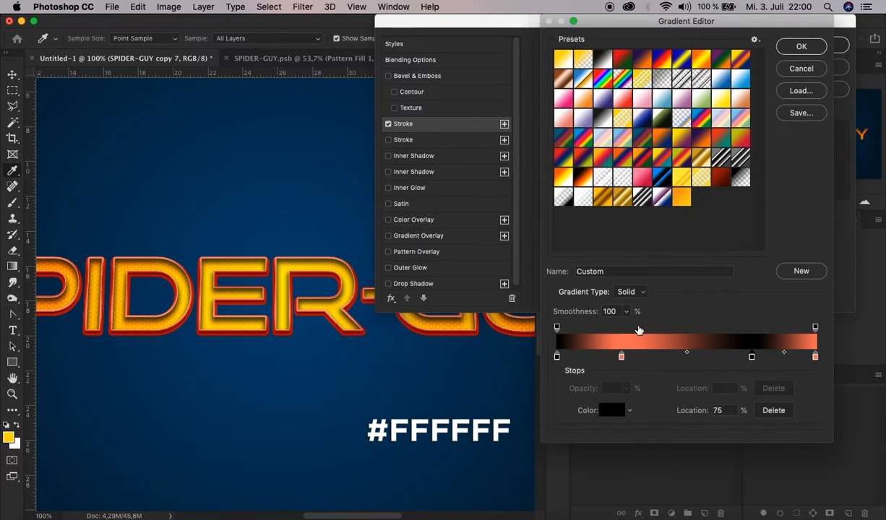
# Set the stroke gradient's color stops at 25% and 100% to dark red 4f0600
pyautogui.doubleClick(621, 357)
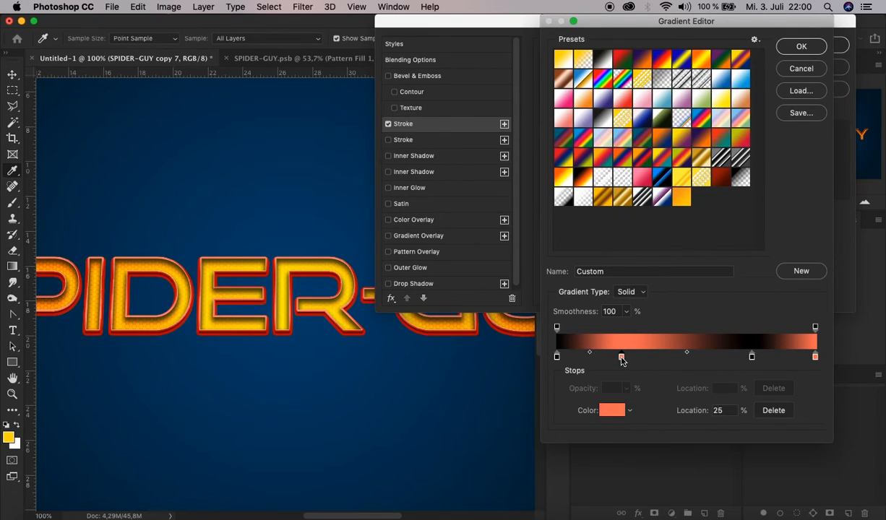
pyautogui.doubleClick(590, 394)
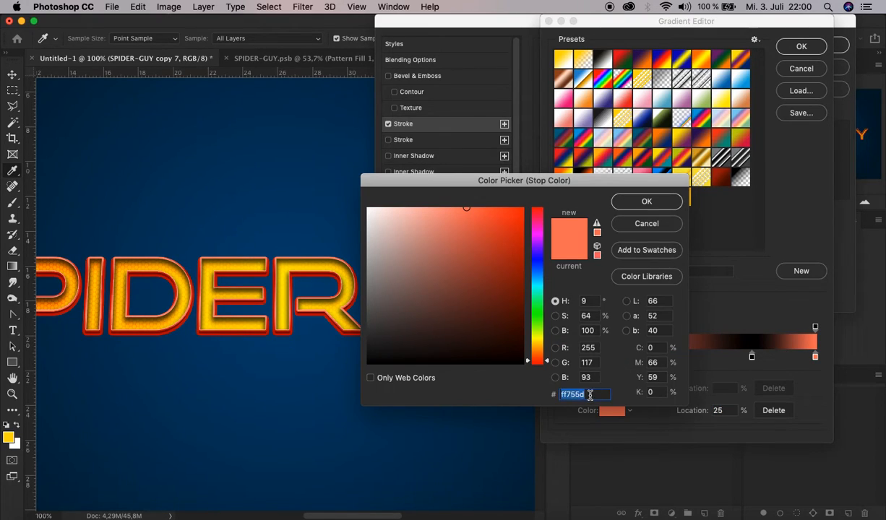
pyautogui.write('4f0')
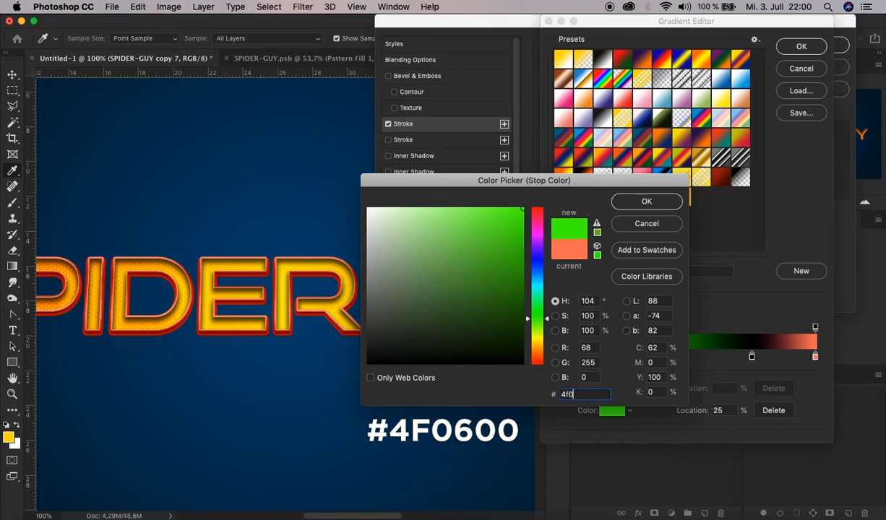
pyautogui.write('600')
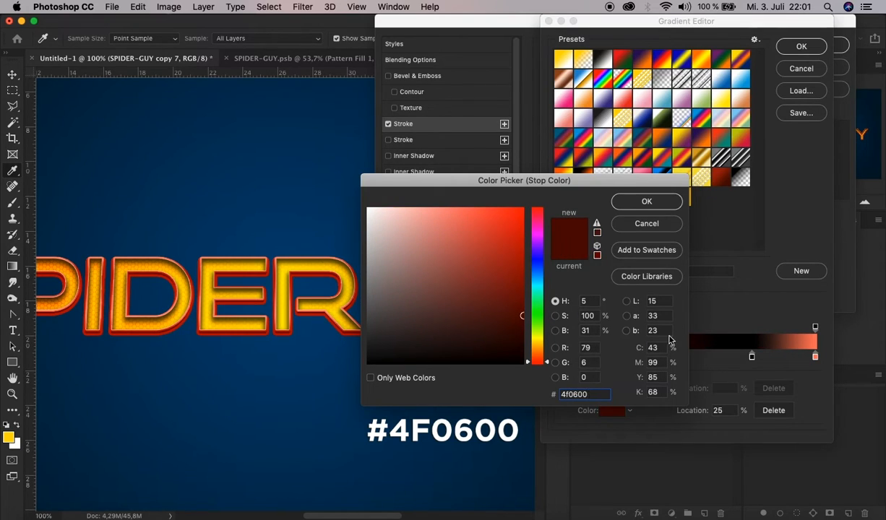
pyautogui.doubleClick(599, 395)
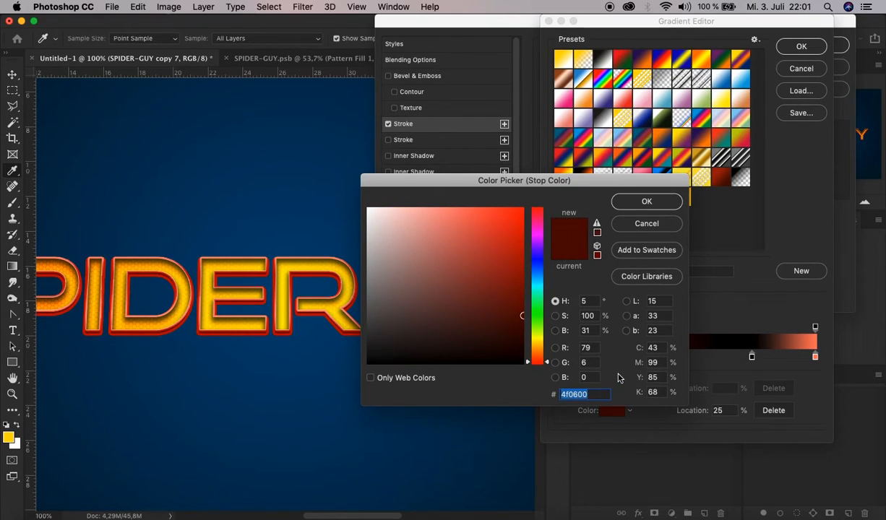
pyautogui.press('super+c')
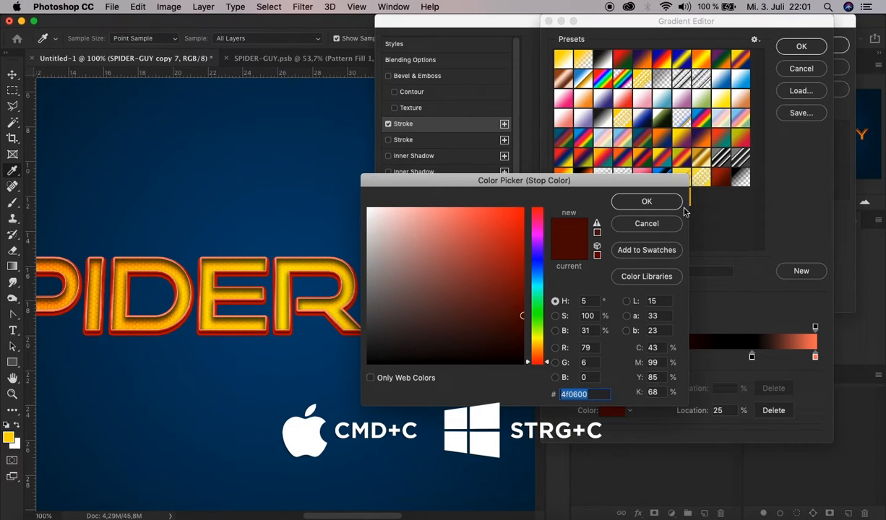
pyautogui.click(647, 202)
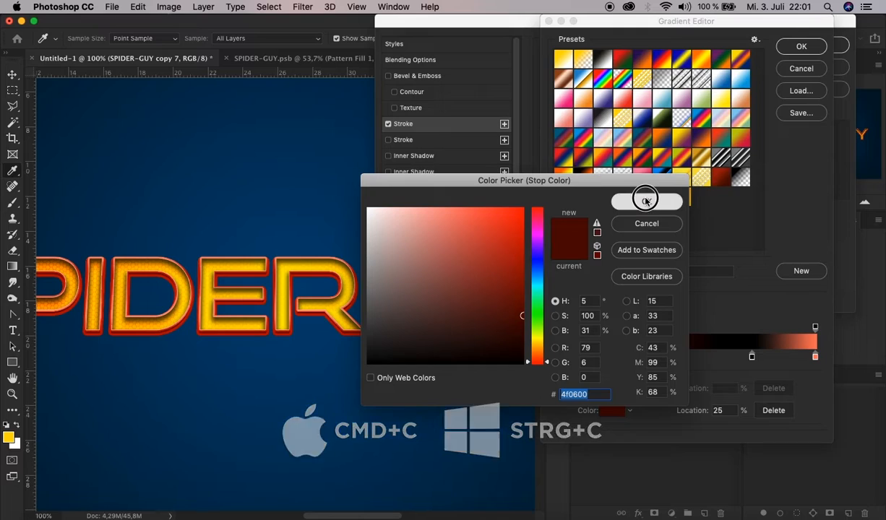
pyautogui.click(815, 357)
pyautogui.doubleClick(815, 357)
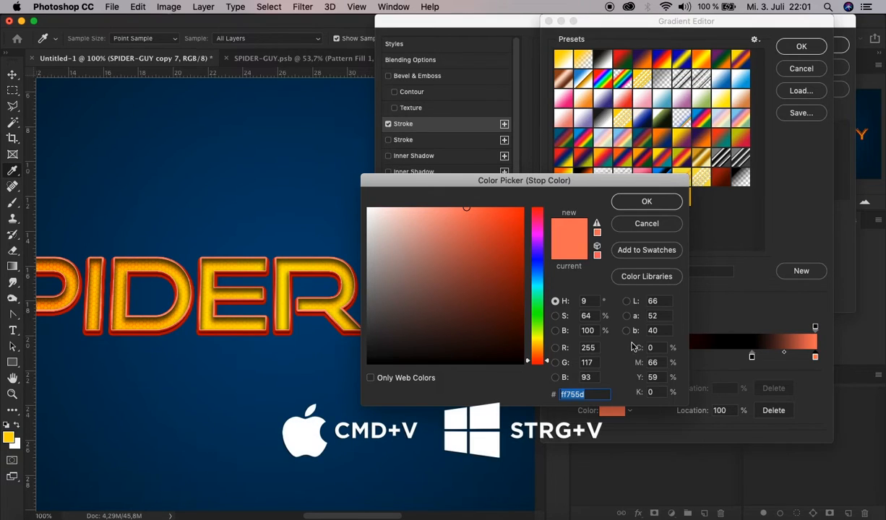
pyautogui.press('super+v')
pyautogui.click(637, 197)
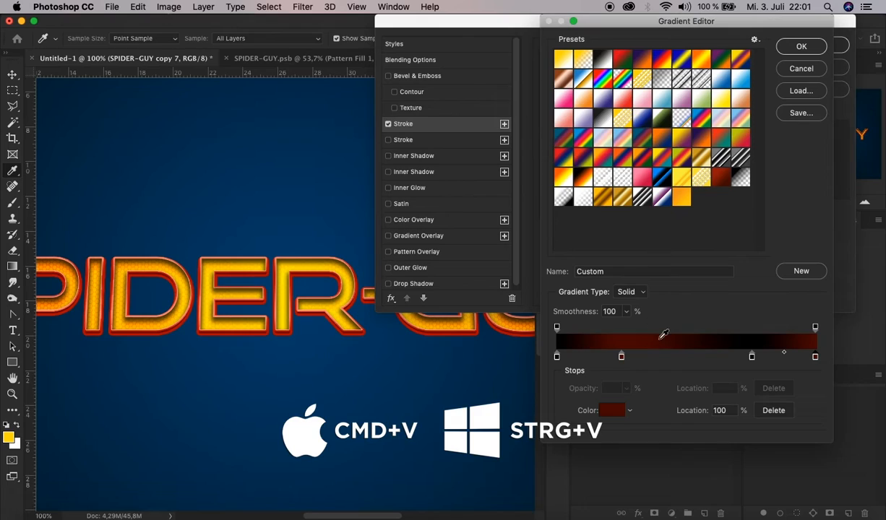
# Accept the edited black and dark red stroke gradient and set its style to Reflected
pyautogui.click(802, 47)
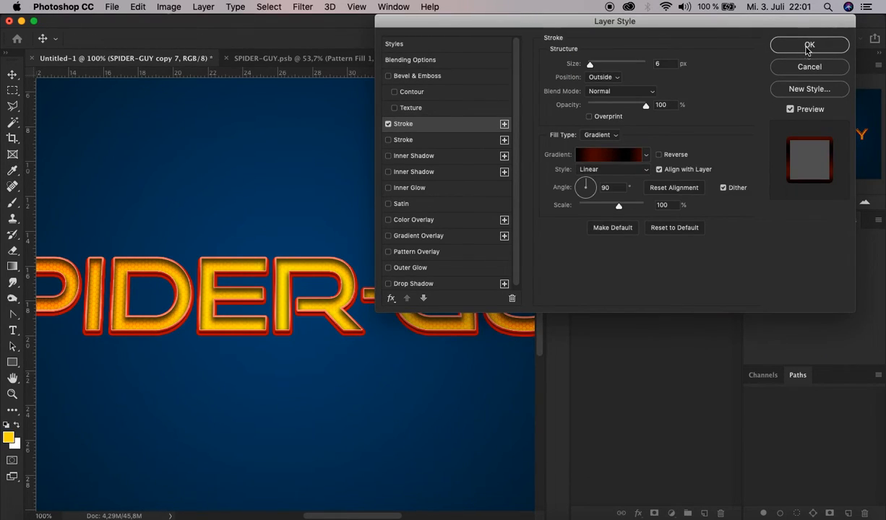
pyautogui.click(588, 170)
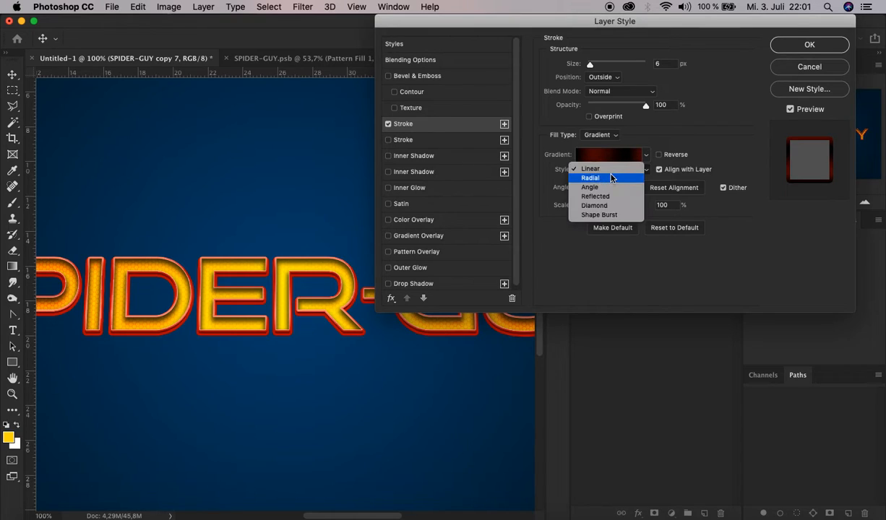
pyautogui.click(612, 178)
pyautogui.click(611, 169)
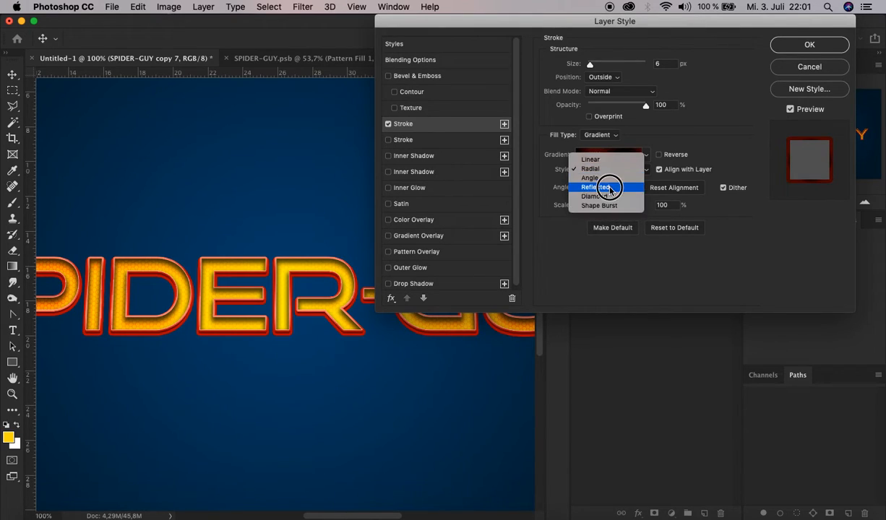
pyautogui.click(610, 188)
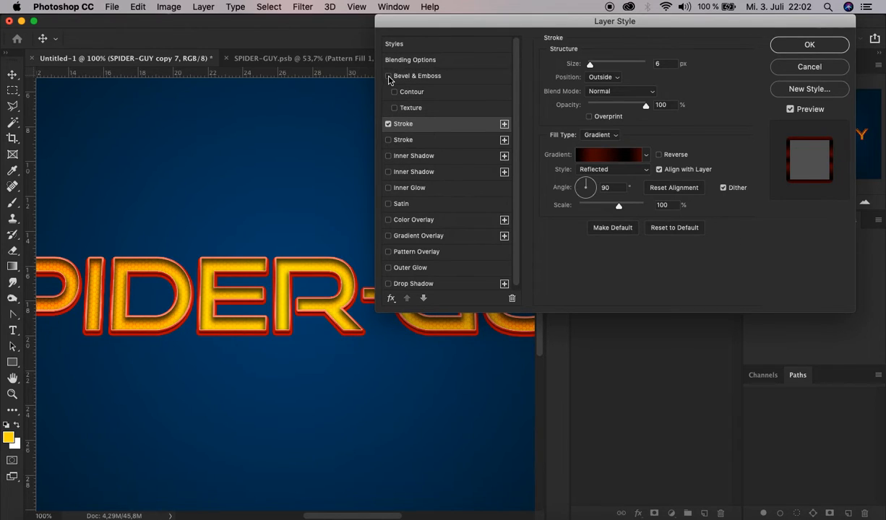
# Add an Inner Bevel to SPIDER-GUY copy 7 with Chisel Hard technique, 150% depth, Down direction and 30 px size
pyautogui.click(412, 77)
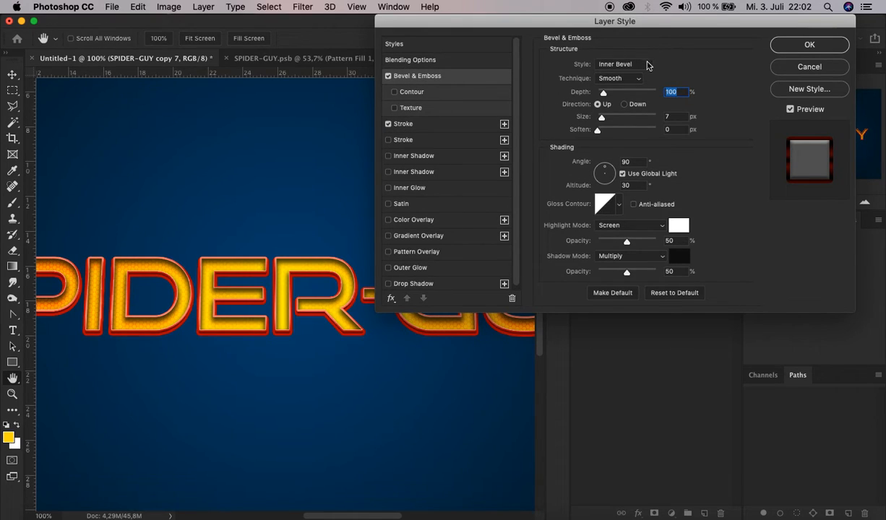
pyautogui.click(607, 78)
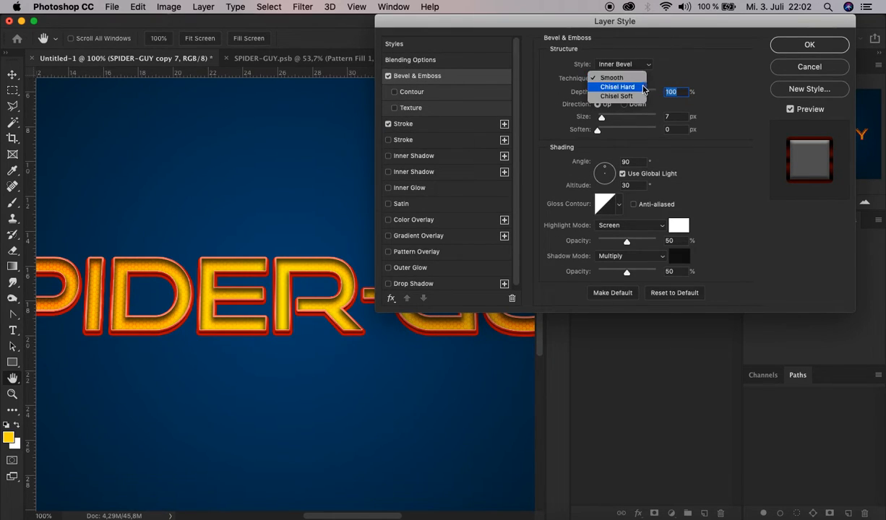
pyautogui.click(639, 88)
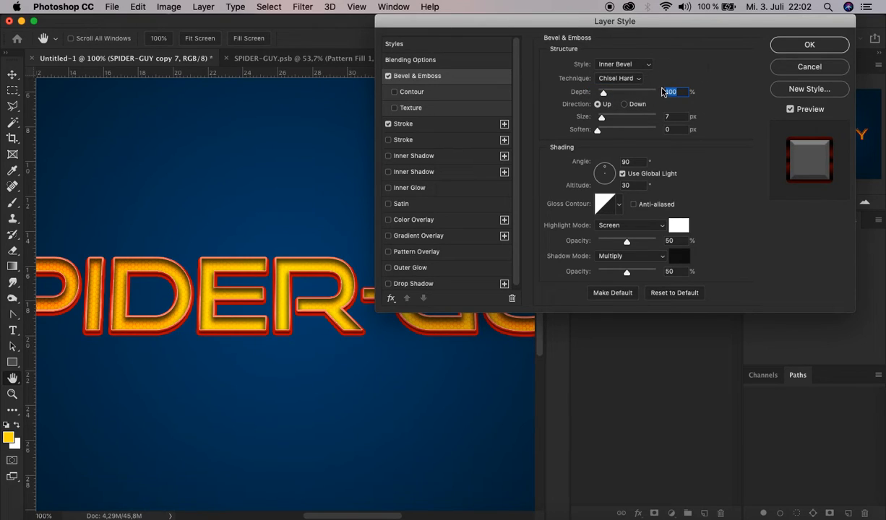
pyautogui.write('150')
pyautogui.click(624, 104)
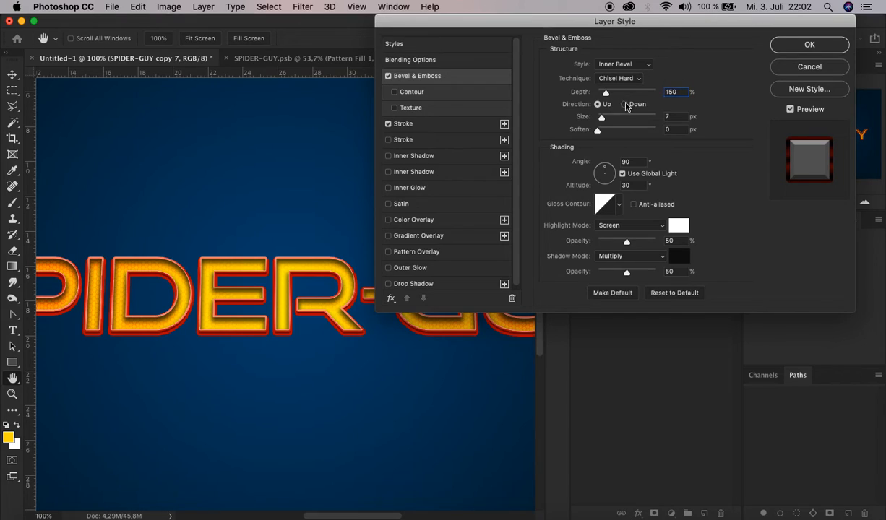
pyautogui.moveTo(673, 117); pyautogui.dragTo(656, 114)
pyautogui.write('30')
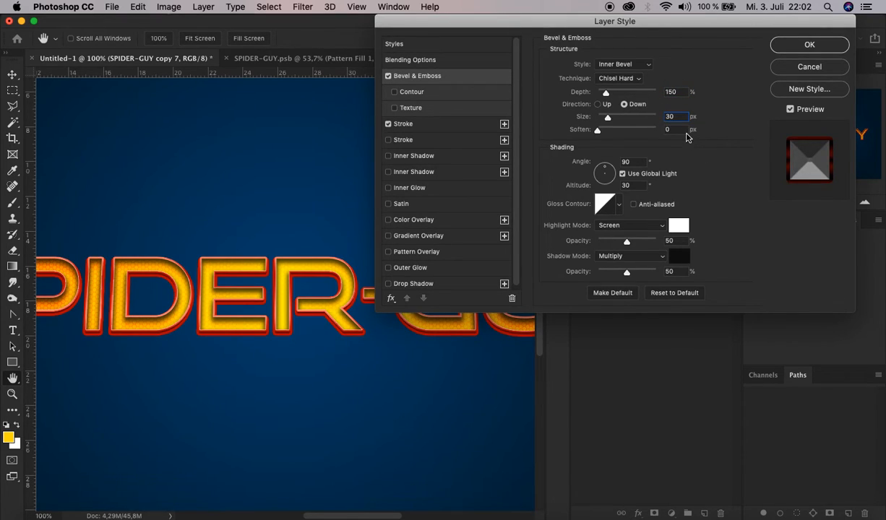
# Set the bevel shading to a 45° angle without global light, with highlight and shadow modes Normal at 100% opacity
pyautogui.moveTo(640, 163); pyautogui.dragTo(472, 166)
pyautogui.write('45')
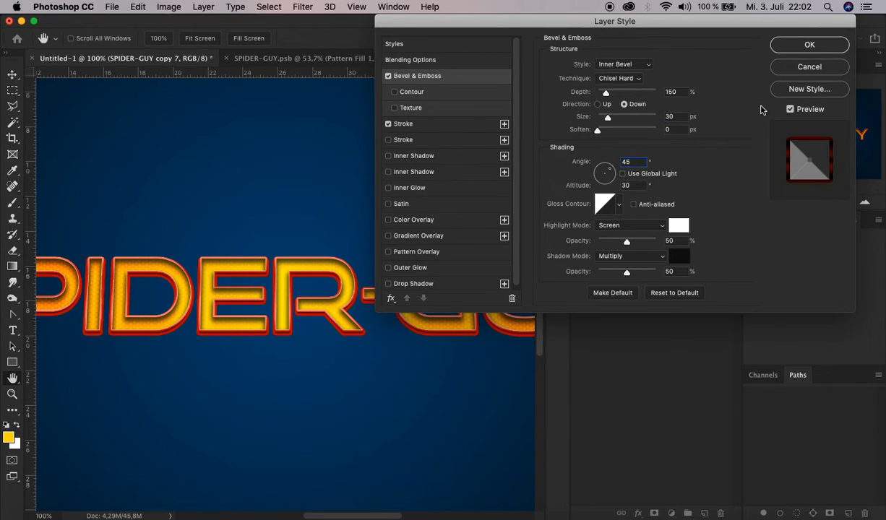
pyautogui.click(605, 225)
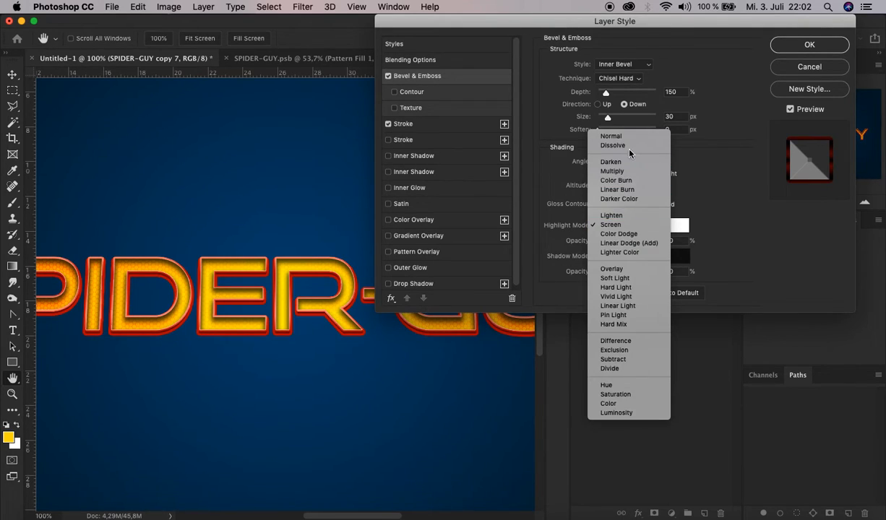
pyautogui.click(628, 136)
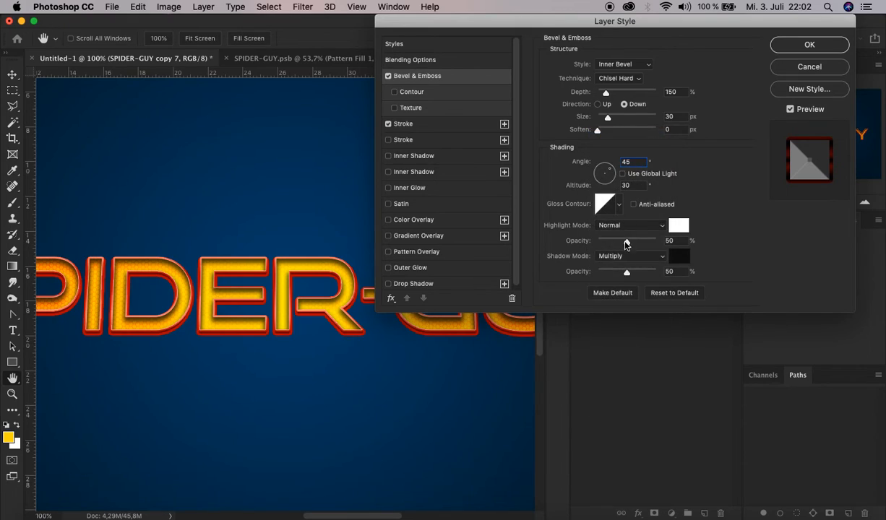
pyautogui.click(613, 255)
pyautogui.click(608, 209)
pyautogui.moveTo(639, 242); pyautogui.dragTo(672, 245)
pyautogui.moveTo(628, 272); pyautogui.dragTo(681, 275)
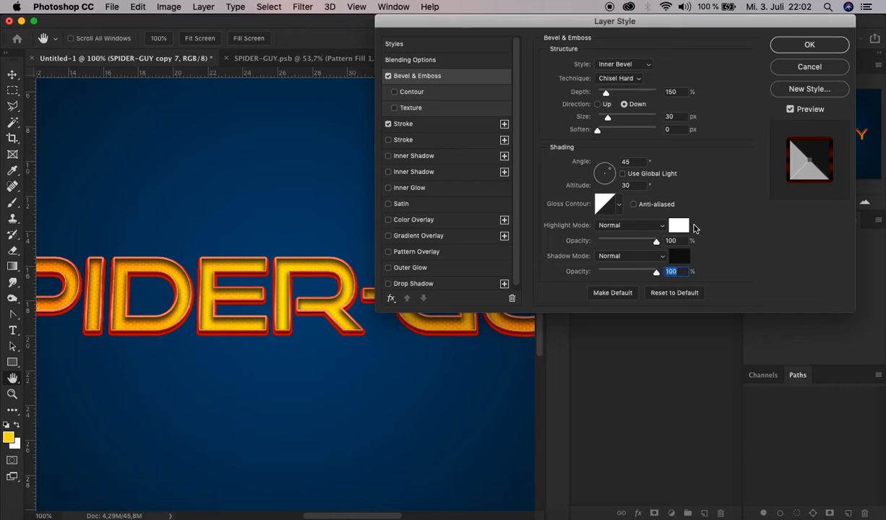
# Set the bevel highlight color to dark red 4f0600 and apply the layer style
pyautogui.click(677, 226)
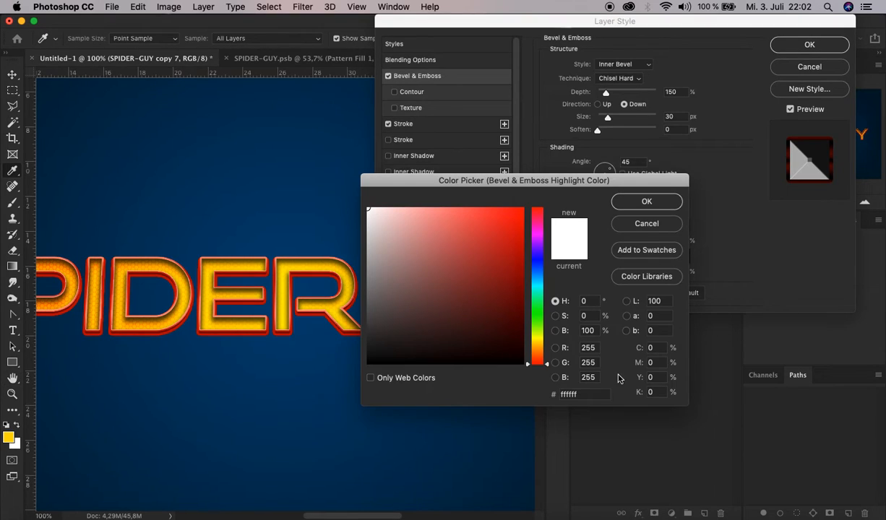
pyautogui.doubleClick(585, 394)
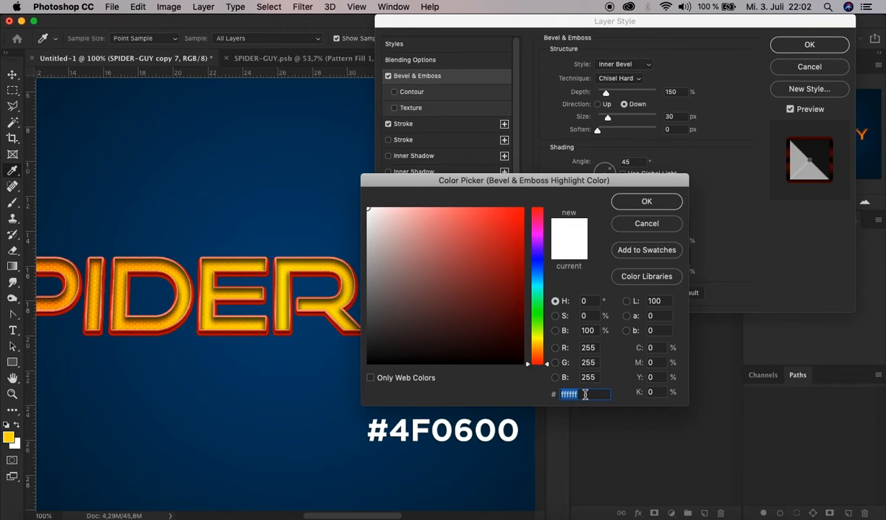
pyautogui.write('4f0600')
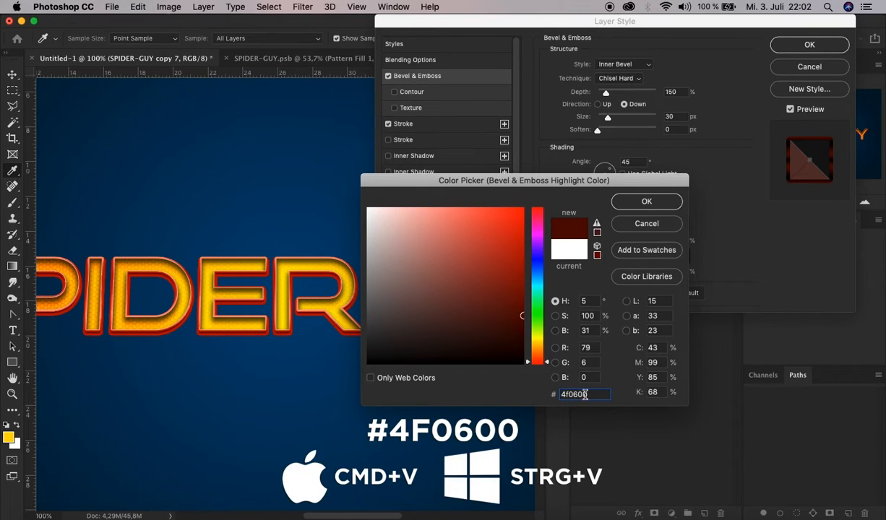
pyautogui.click(643, 202)
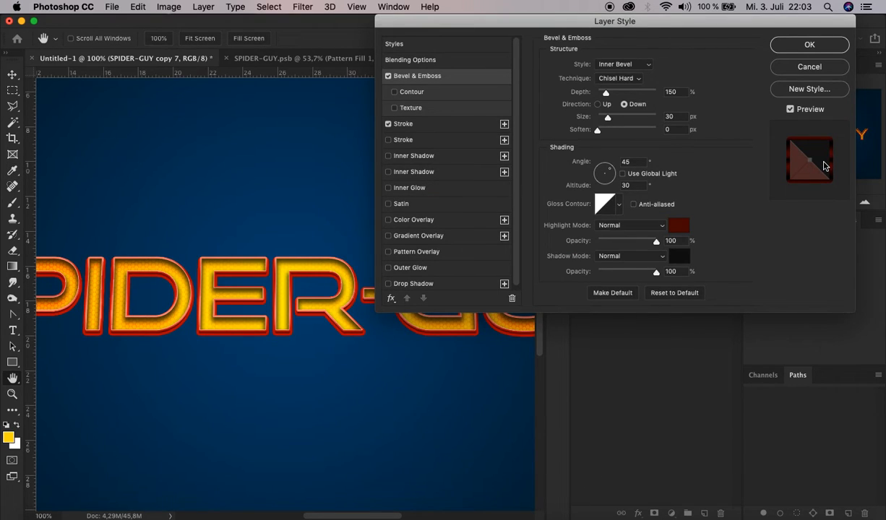
pyautogui.click(782, 45)
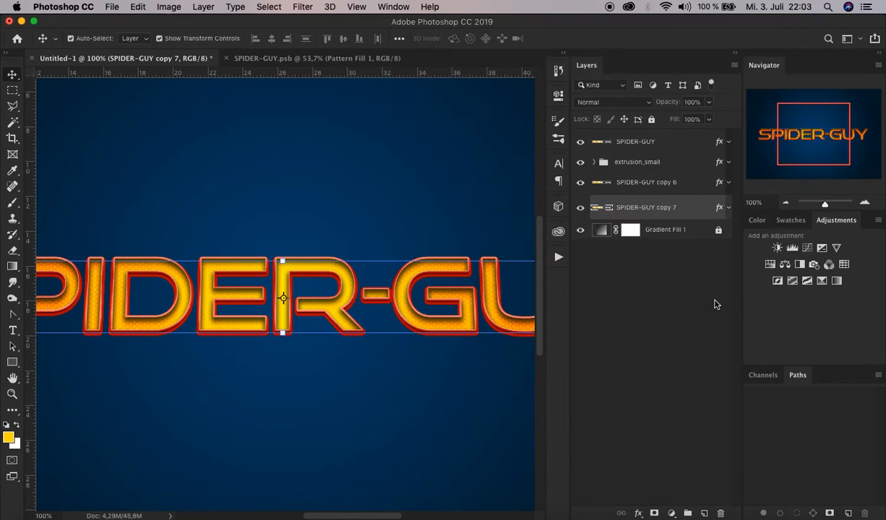
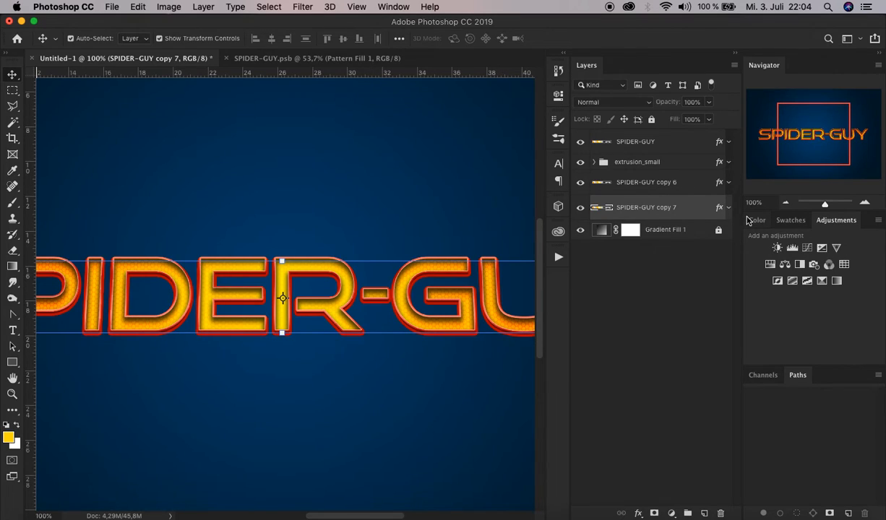
# Duplicate SPIDER-GUY copy 7 and rasterize the layer style of the duplicate
pyautogui.press('super')
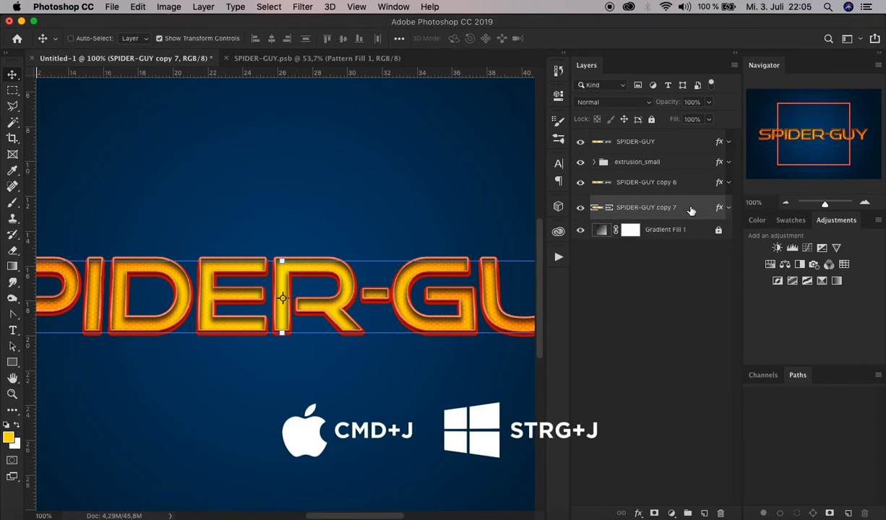
pyautogui.press('super+j')
pyautogui.rightClick(693, 210)
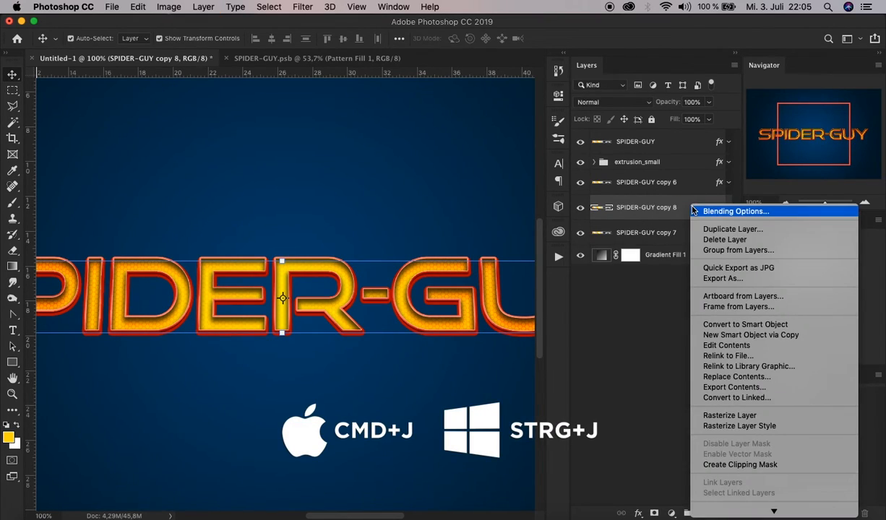
pyautogui.click(737, 426)
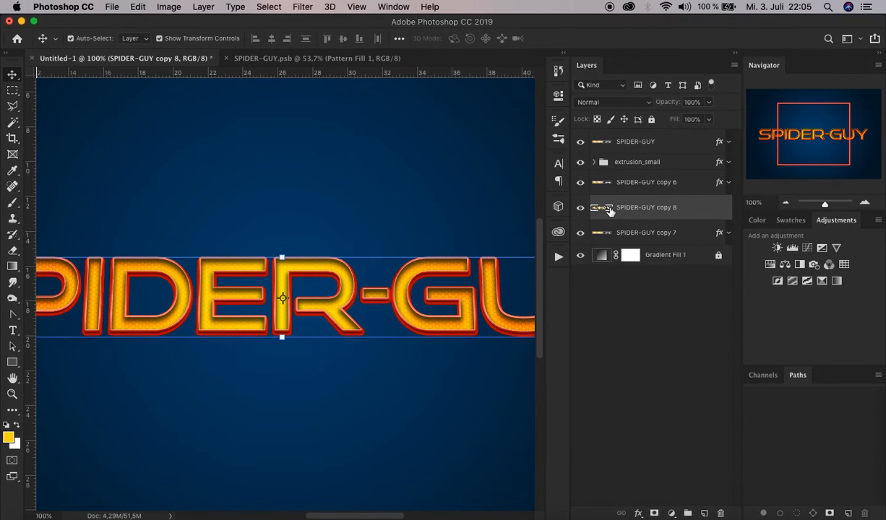
# Transform SPIDER-GUY copy 8, reducing its width by 0.5 px with proportions linked and increasing its Y position by 0.5 px
pyautogui.press('super+t')
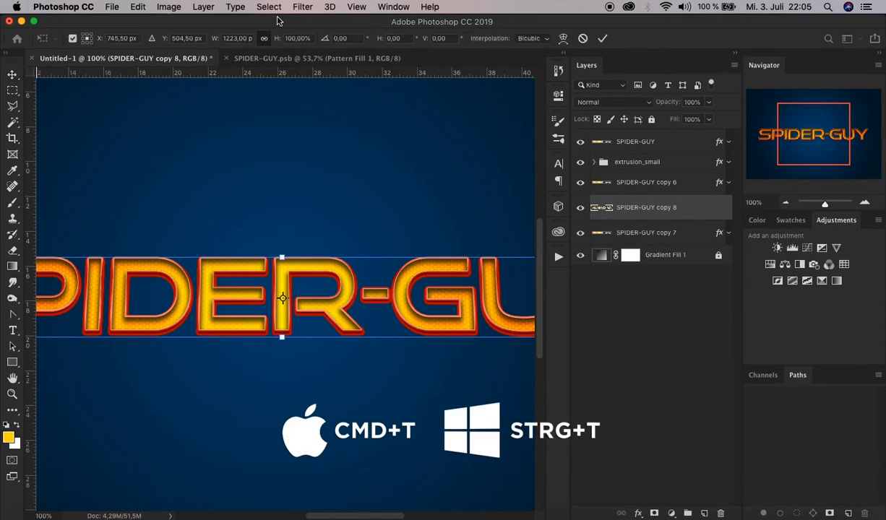
pyautogui.click(240, 37)
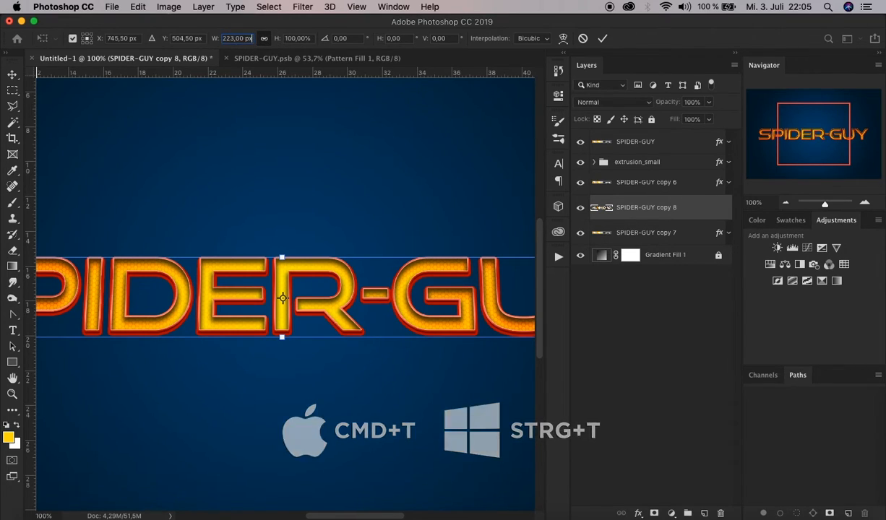
pyautogui.write('-0,5')
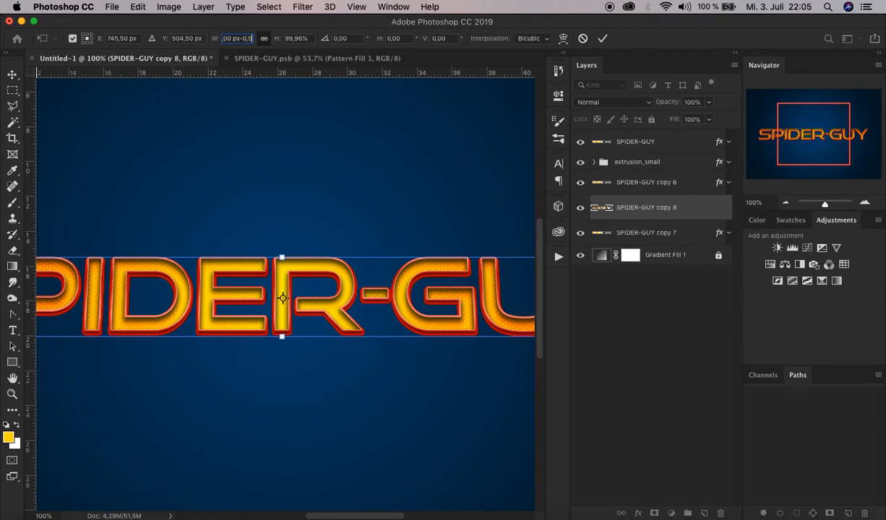
pyautogui.click(205, 39)
pyautogui.click(203, 38)
pyautogui.write('+0,5')
pyautogui.click(601, 39)
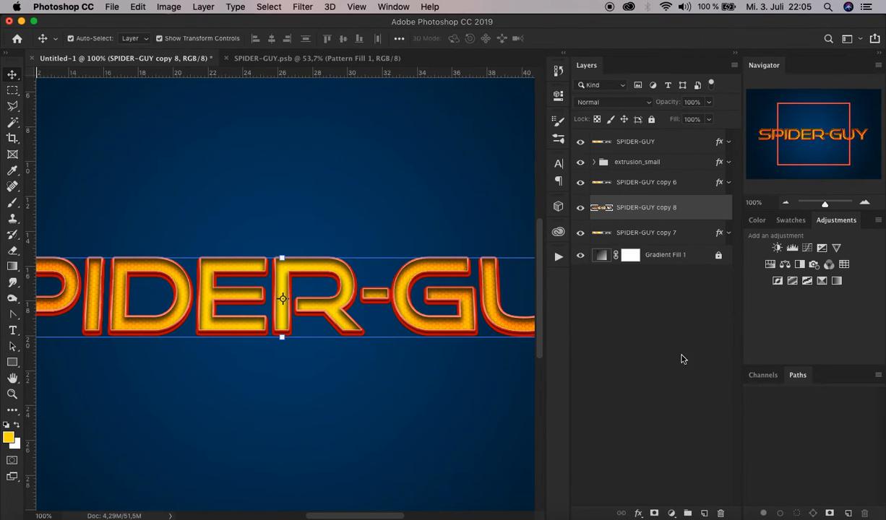
# Delete the rasterized duplicate and repeat its transform from SPIDER-GUY copy 7 to create 13 progressively offset copies
pyautogui.press('Delete')
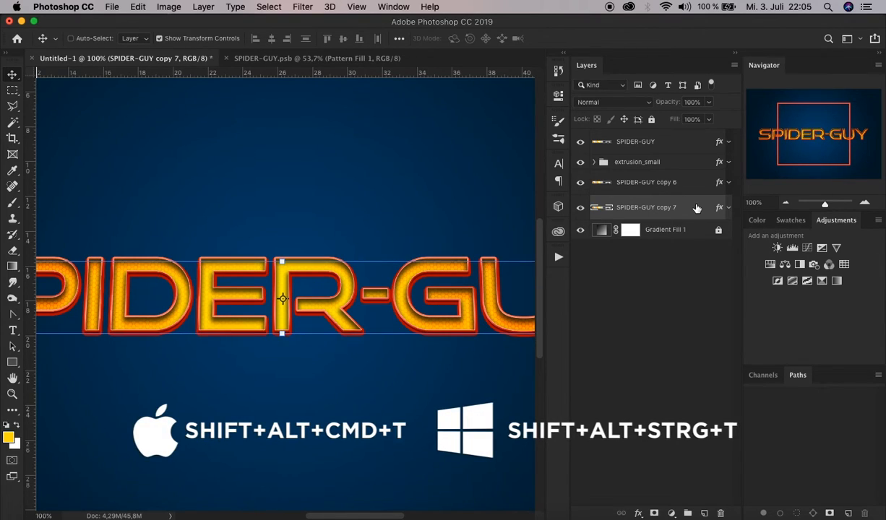
pyautogui.press('shift+alt+super+t')
pyautogui.press('shift+alt+super+t')
pyautogui.press('shift+alt+super+t')
pyautogui.press('shift+alt+super+t')
pyautogui.press('shift+alt+super+t')
pyautogui.press('shift+alt+super+t')
pyautogui.press('shift+alt+super+t')
pyautogui.press('shift+alt+super+t')
pyautogui.press('shift+alt+super+t')
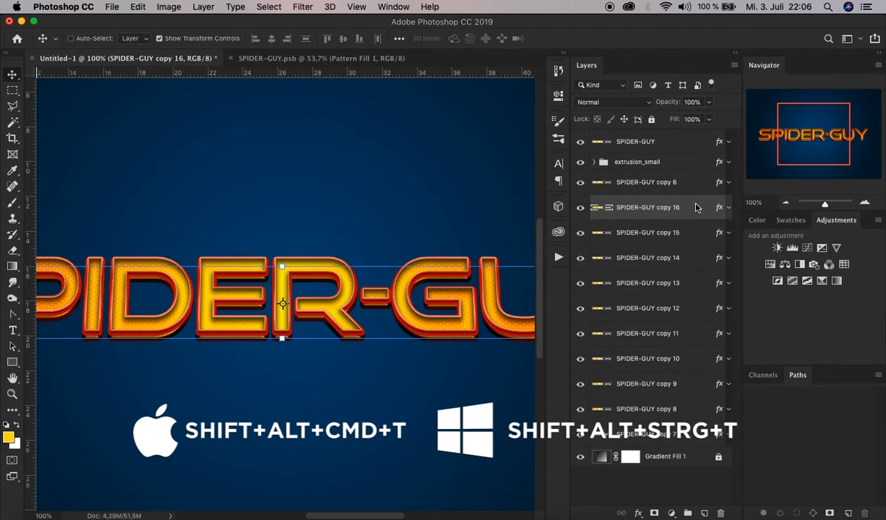
pyautogui.press('shift+alt+super+t')
pyautogui.press('shift+alt+super+t')
pyautogui.press('shift+alt+super+t')
pyautogui.press('shift+alt+super+t')
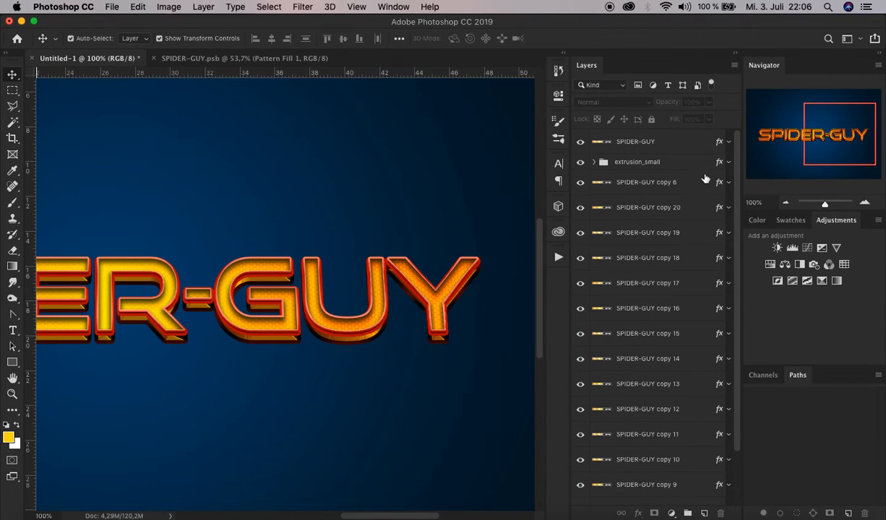
# Select layers SPIDER-GUY copy 20 through SPIDER-GUY copy 7 and reverse their stacking order
pyautogui.click(694, 206)
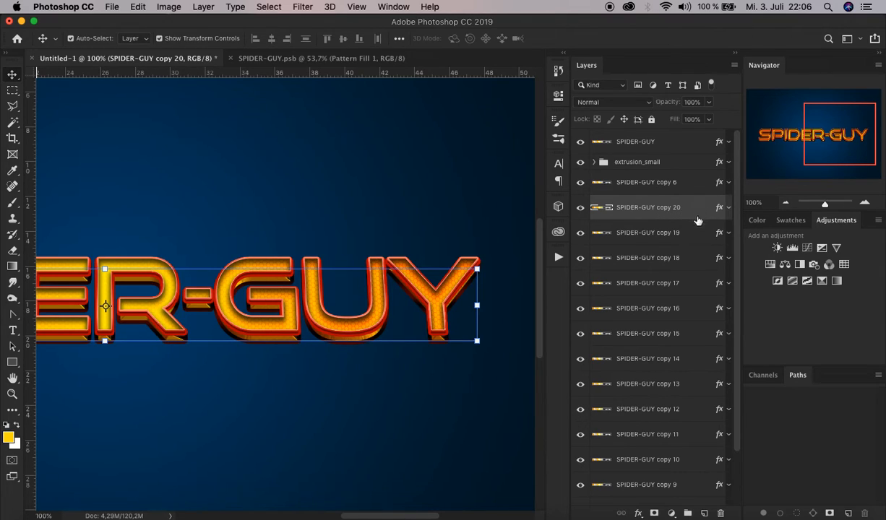
pyautogui.scroll(-3, 699, 213)
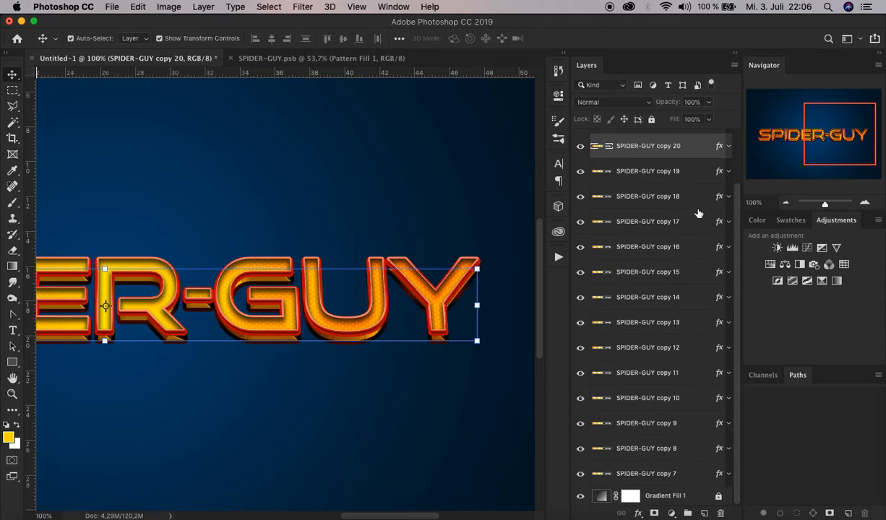
pyautogui.keyDown('shift'); pyautogui.click(684, 474); pyautogui.keyUp('shift')
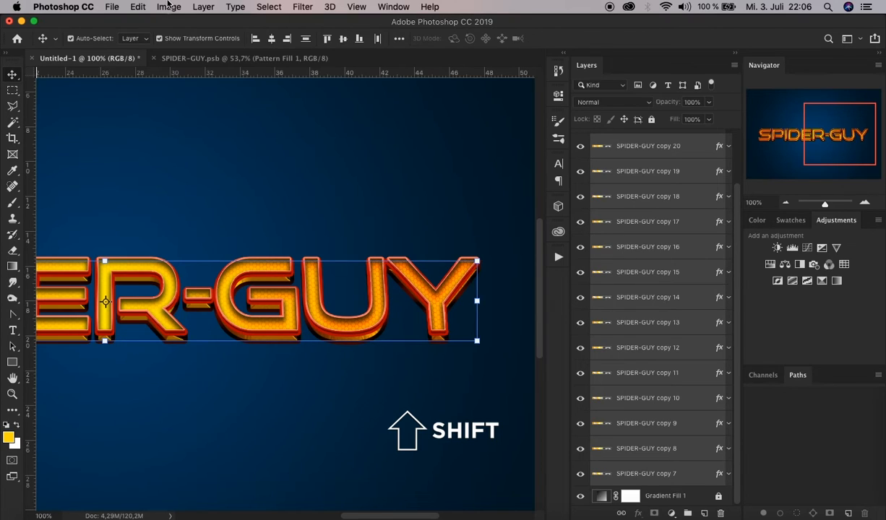
pyautogui.click(203, 6)
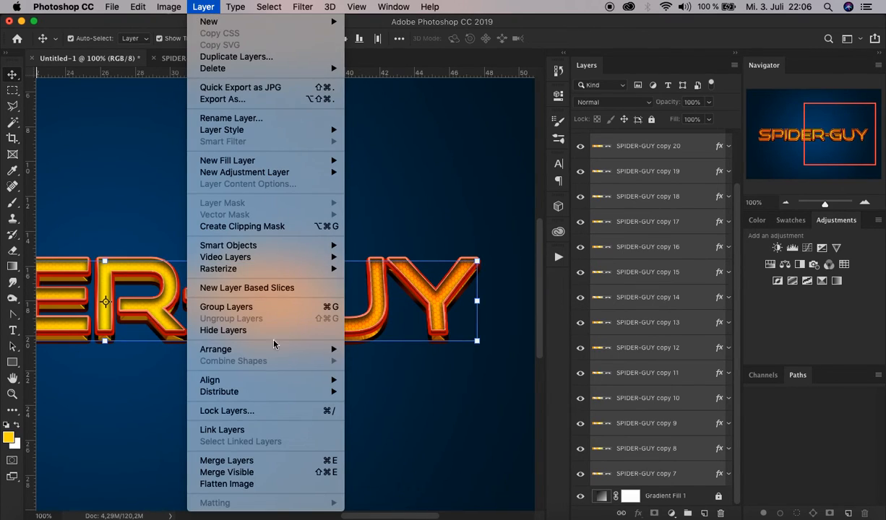
pyautogui.moveTo(216, 349)
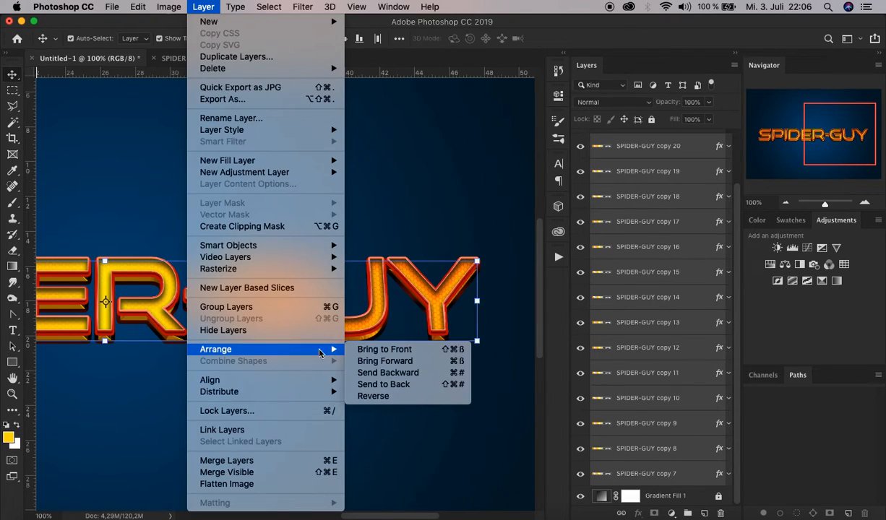
pyautogui.click(388, 396)
pyautogui.hscroll(-2, 232, 383)
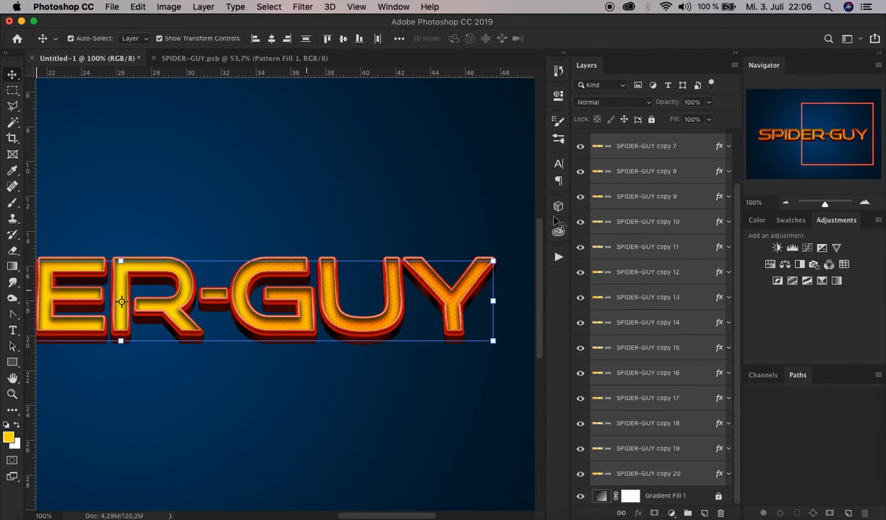
# Group the selected layers SPIDER-GUY copy 7 through copy 20 and name the group extrusion_big
pyautogui.scroll(3, 631, 225)
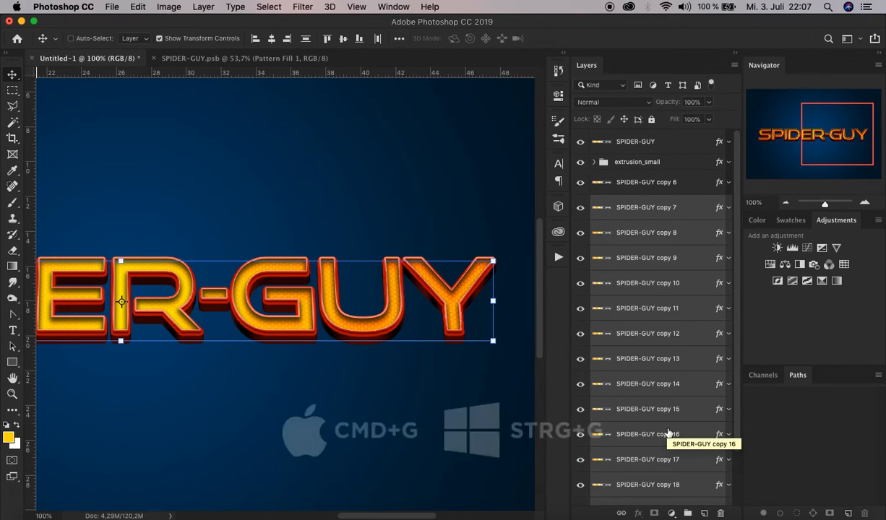
pyautogui.press('super+g')
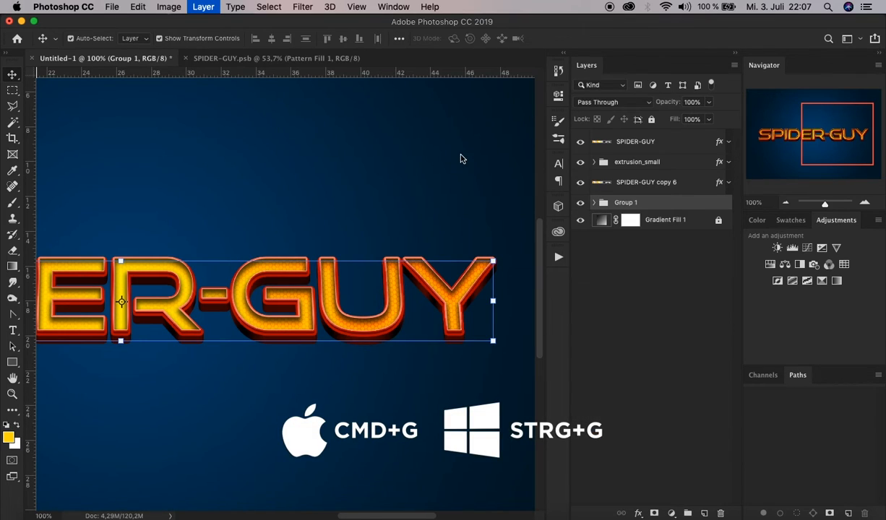
pyautogui.doubleClick(626, 203)
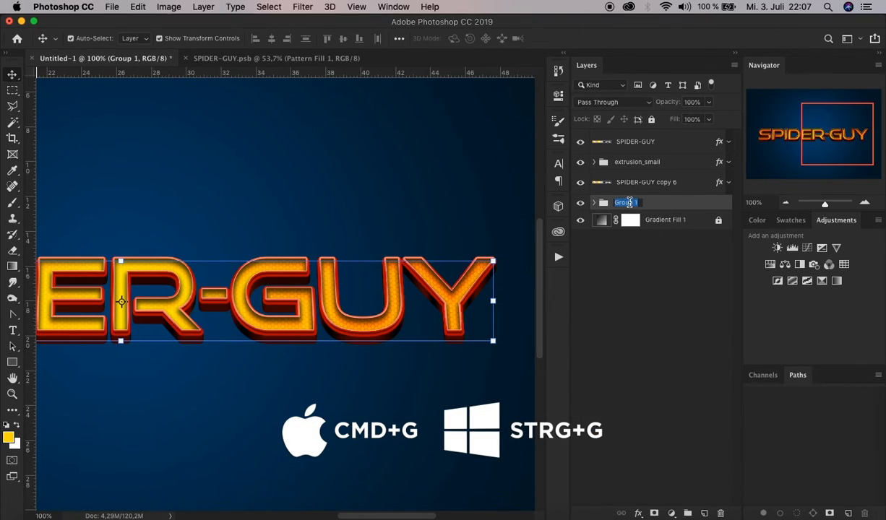
pyautogui.write('extrusio')
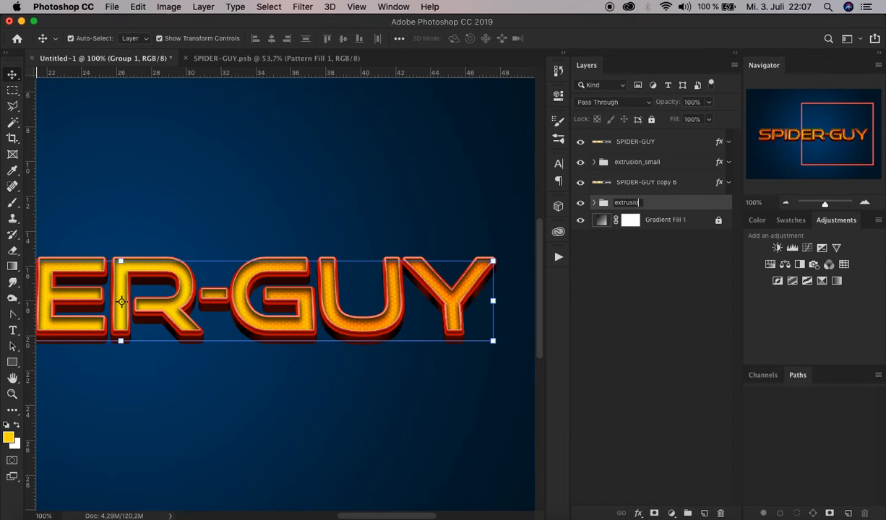
pyautogui.write('n_big')
pyautogui.press('Return')
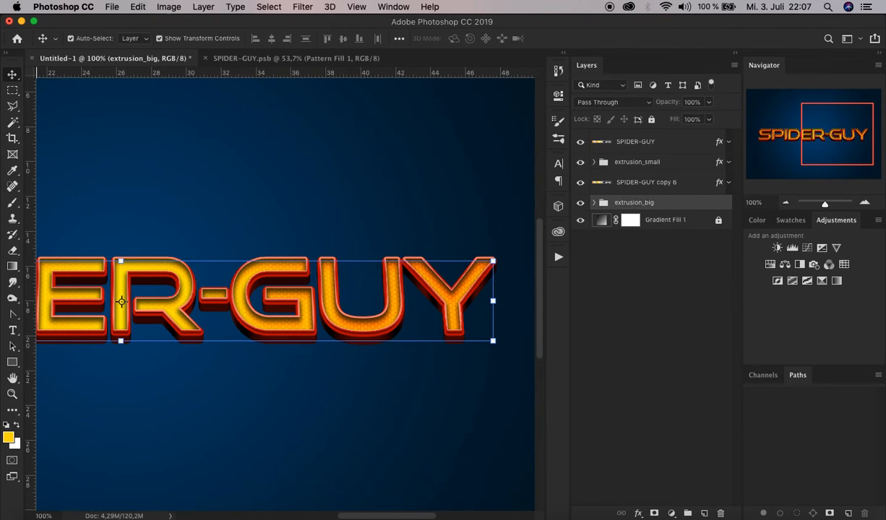
pyautogui.click(648, 274)
# Examine the extruded title up close and at full canvas size, and check the contents of the extrusion_small group
pyautogui.hscroll(-10, 354, 274)
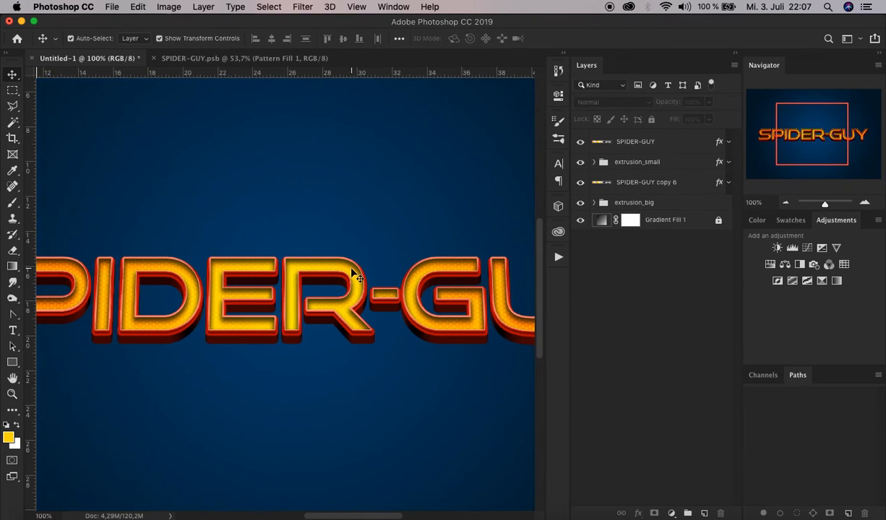
pyautogui.hscroll(-2, 354, 274)
pyautogui.hscroll(10, 355, 275)
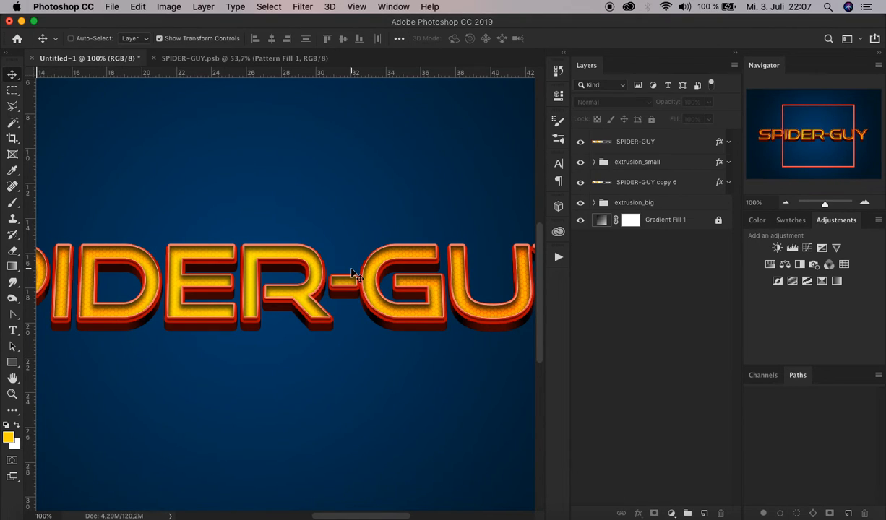
pyautogui.press('super+0')
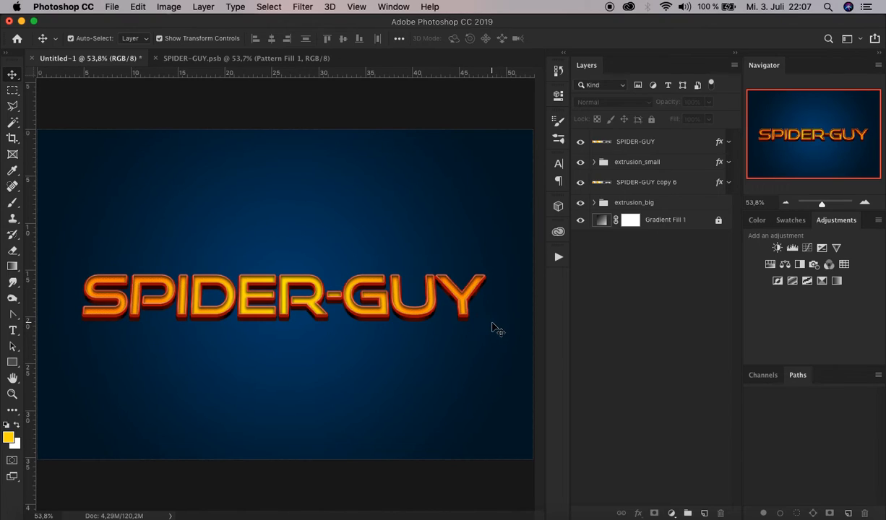
pyautogui.click(594, 165)
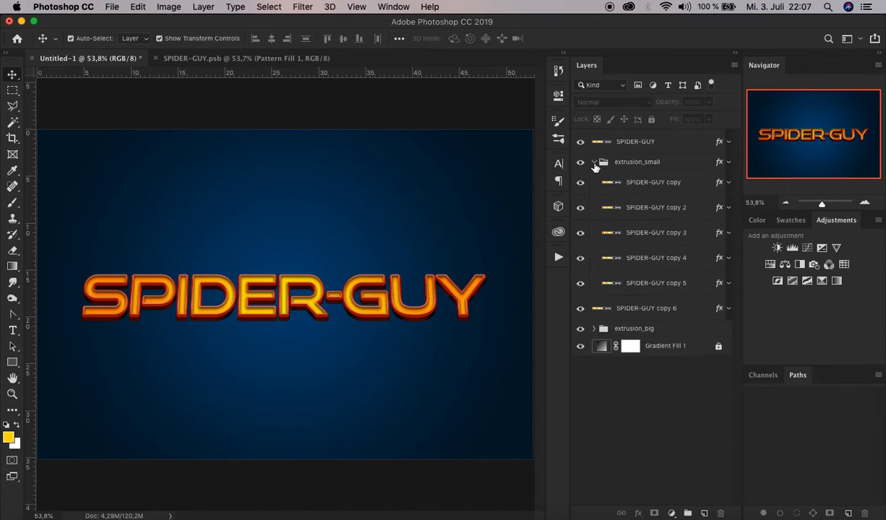
pyautogui.click(594, 165)
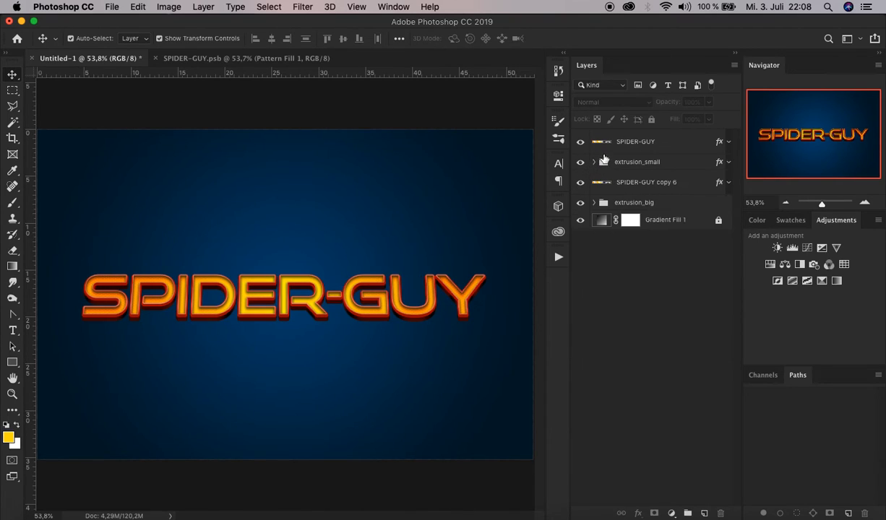
# Change the text inside the SPIDER-GUY smart object to SPIDEY, save it and return to the Untitled-1 document
pyautogui.doubleClick(608, 185)
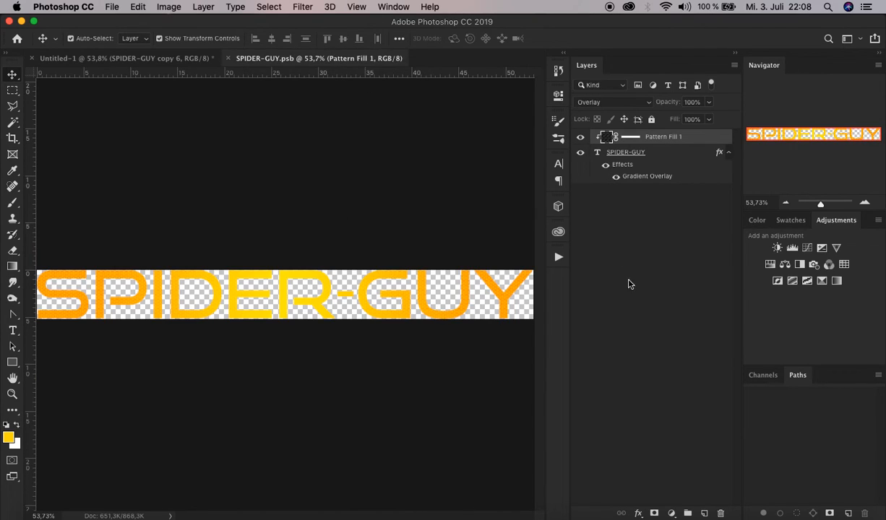
pyautogui.click(653, 155)
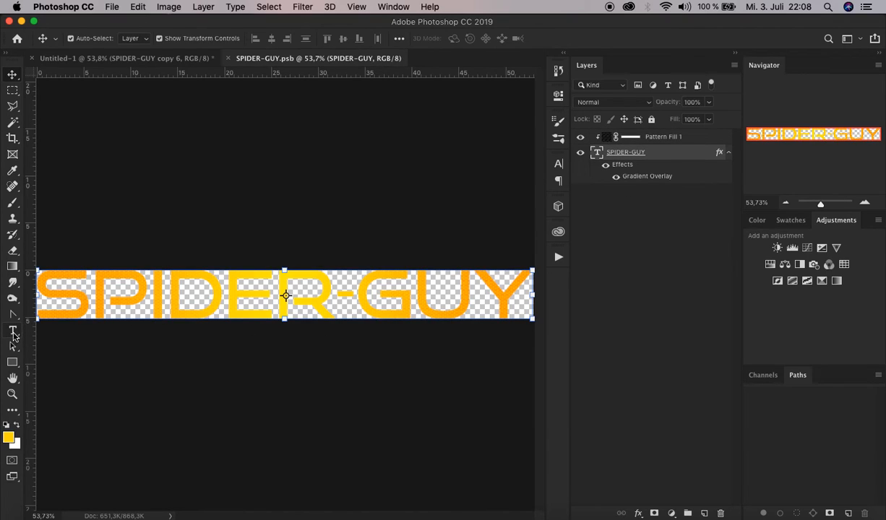
pyautogui.click(13, 332)
pyautogui.click(275, 285)
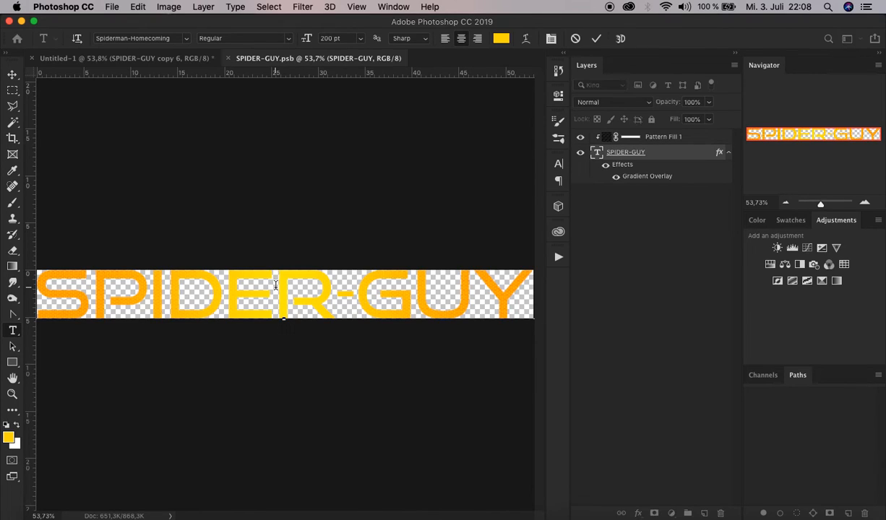
pyautogui.moveTo(274, 286); pyautogui.dragTo(527, 292)
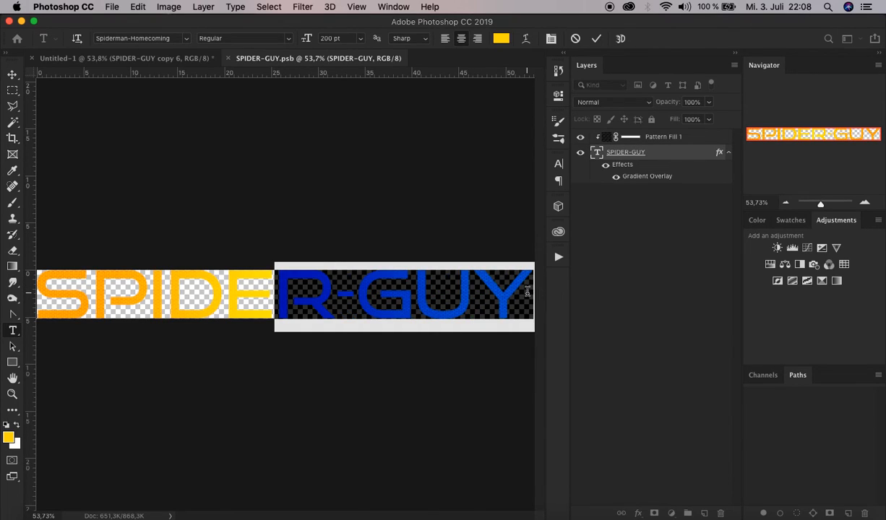
pyautogui.write('Y')
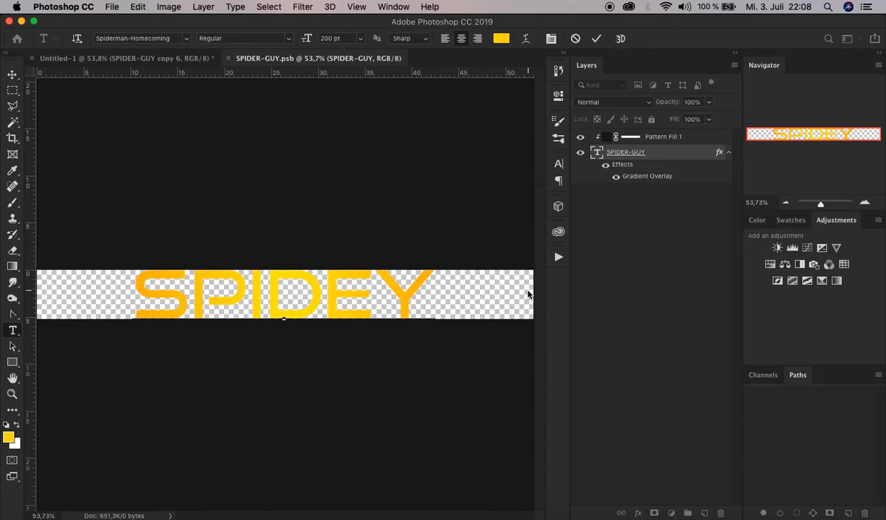
pyautogui.click(595, 39)
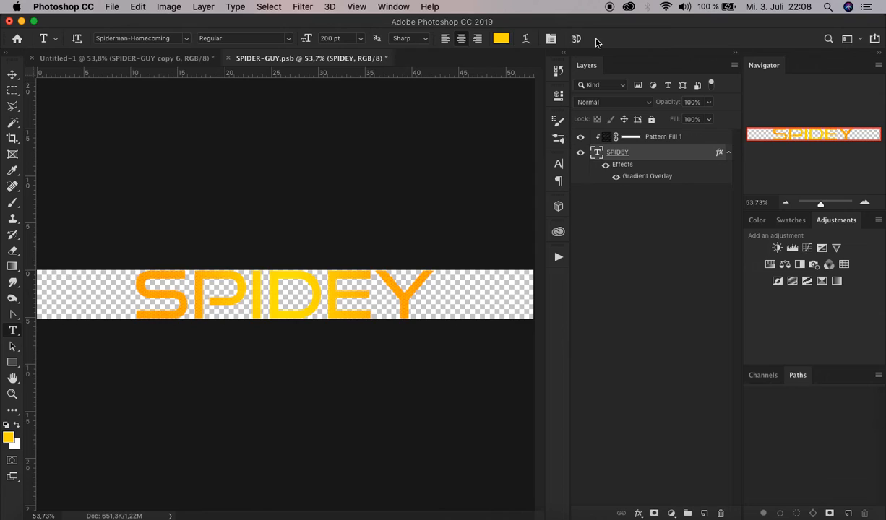
pyautogui.press('super+s')
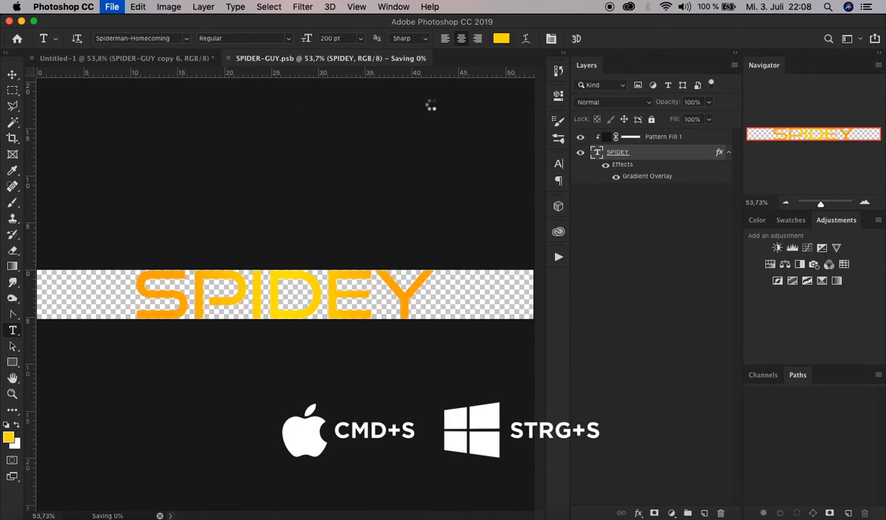
pyautogui.click(166, 57)
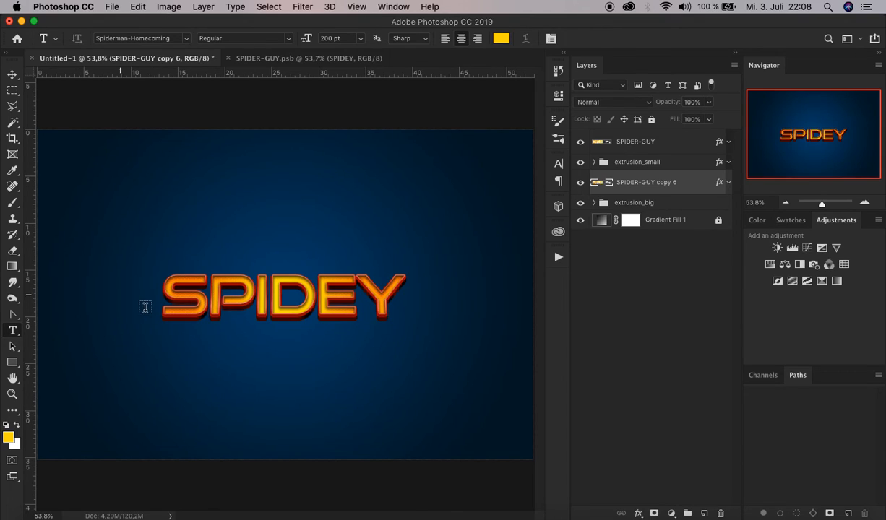
# Revert the smart object's text edit to the Create Clipping Mask state, save it and return to the Untitled-1 document
pyautogui.click(286, 60)
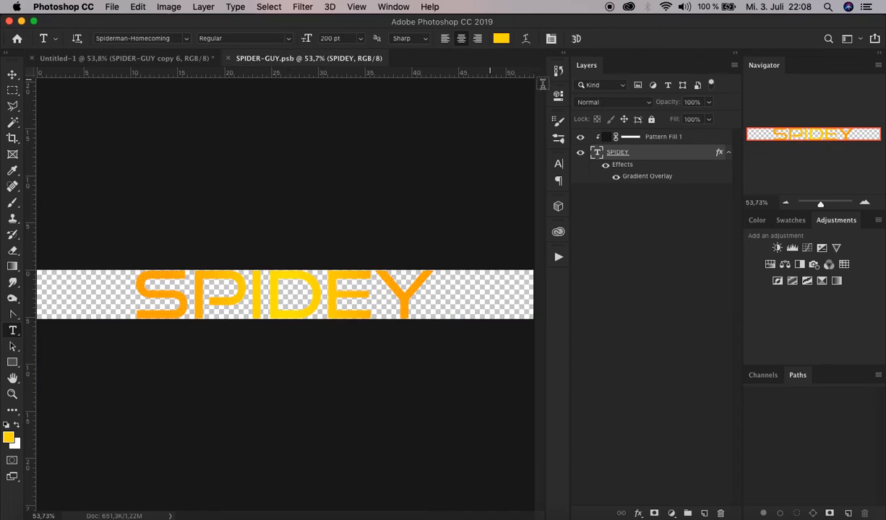
pyautogui.click(558, 71)
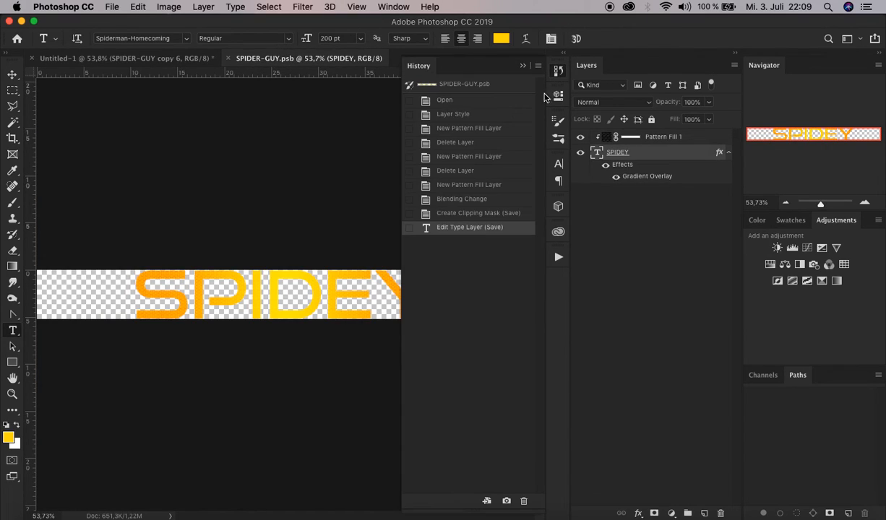
pyautogui.click(504, 214)
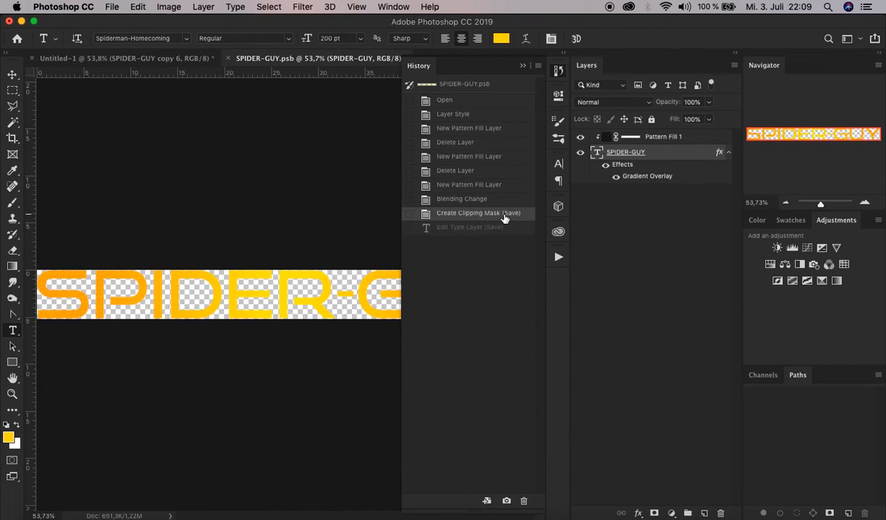
pyautogui.click(558, 71)
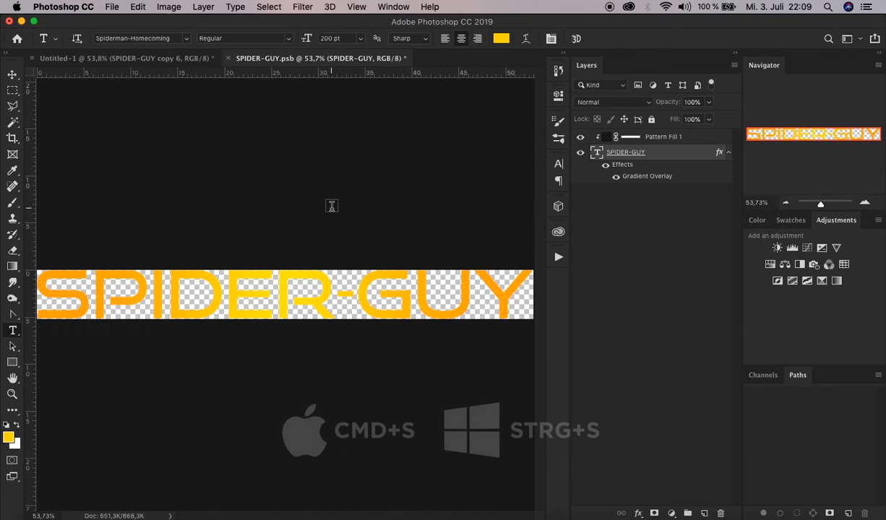
pyautogui.press('super+s')
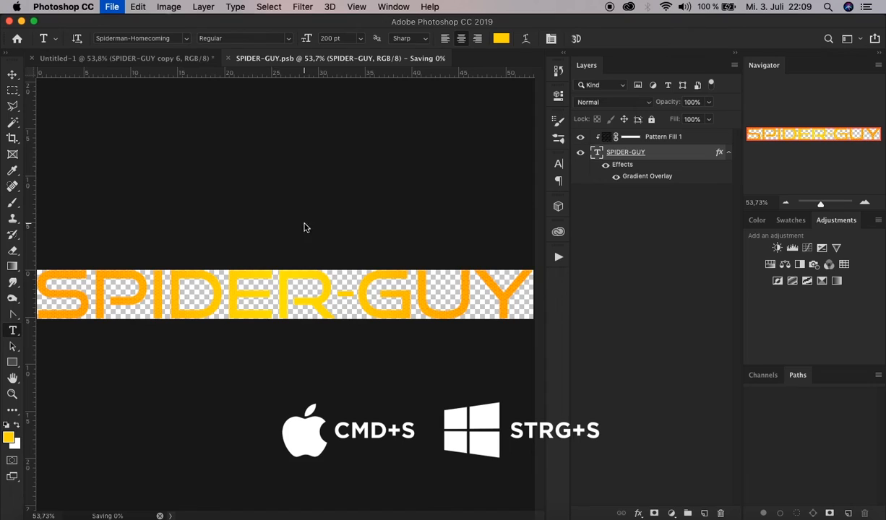
pyautogui.click(181, 63)
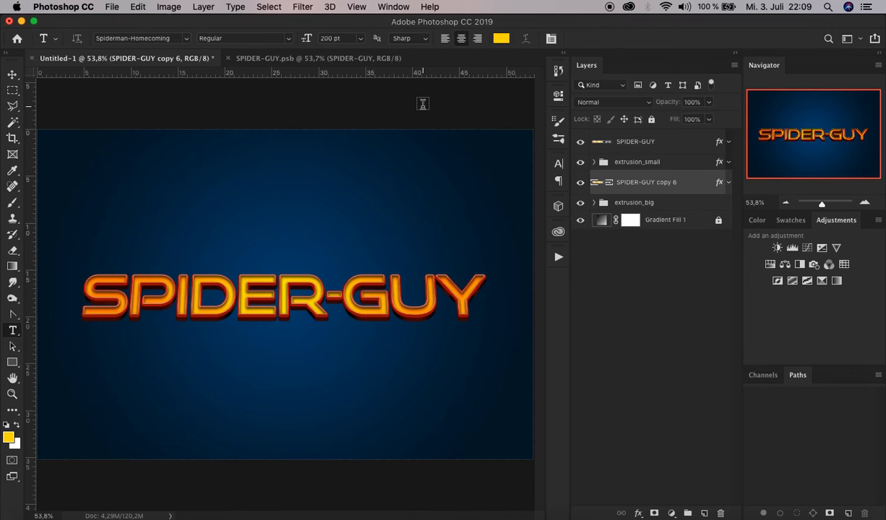
# Group all layers from SPIDER-GUY down to extrusion_big and name the group main
pyautogui.click(669, 143)
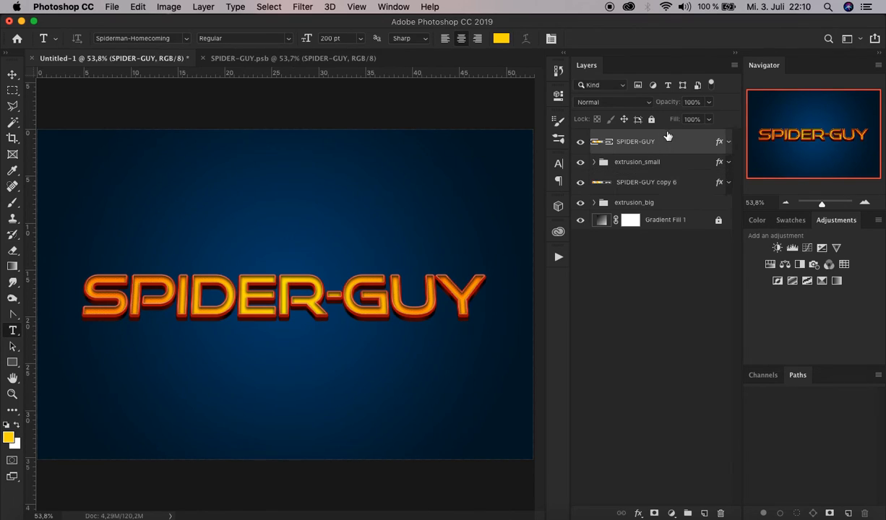
pyautogui.keyDown('shift'); pyautogui.click(674, 208); pyautogui.keyUp('shift')
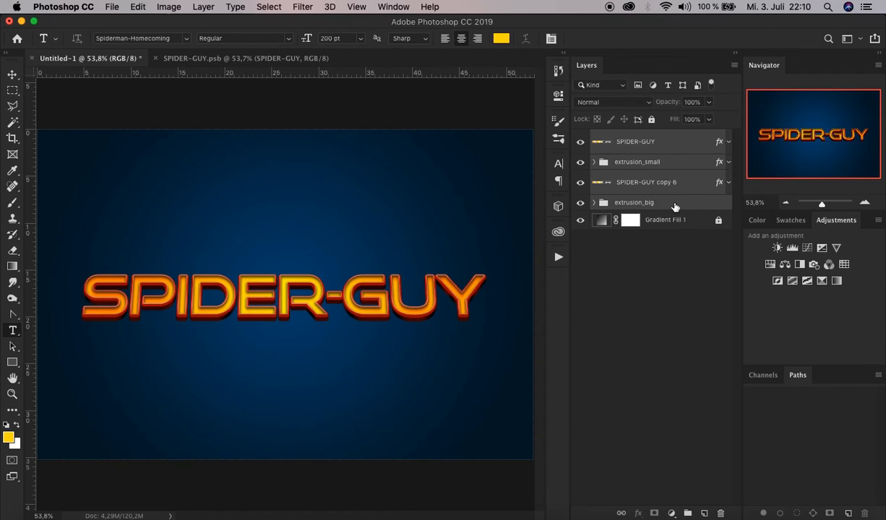
pyautogui.press('super+g')
pyautogui.doubleClick(625, 137)
pyautogui.write('main')
pyautogui.press('Return')
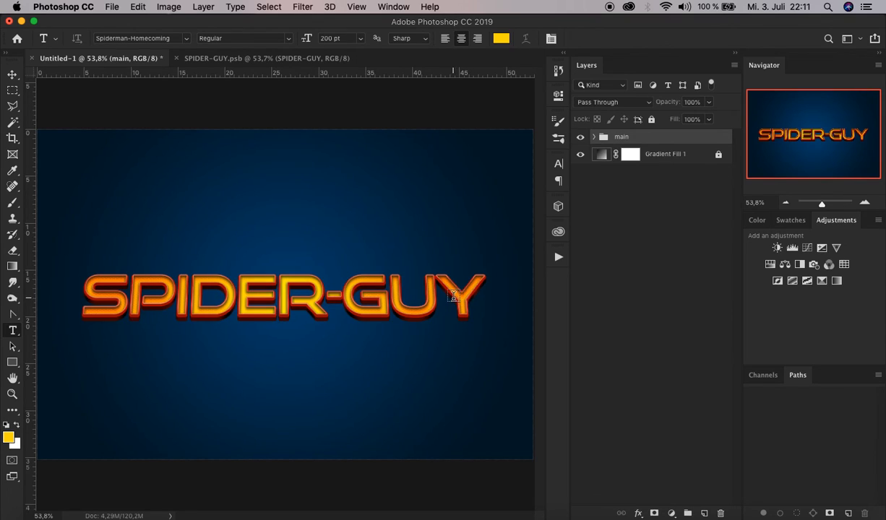
# Add white Spiderman-Homecoming text reading "far from here" centred below the SPIDER-GUY title
pyautogui.click(18, 426)
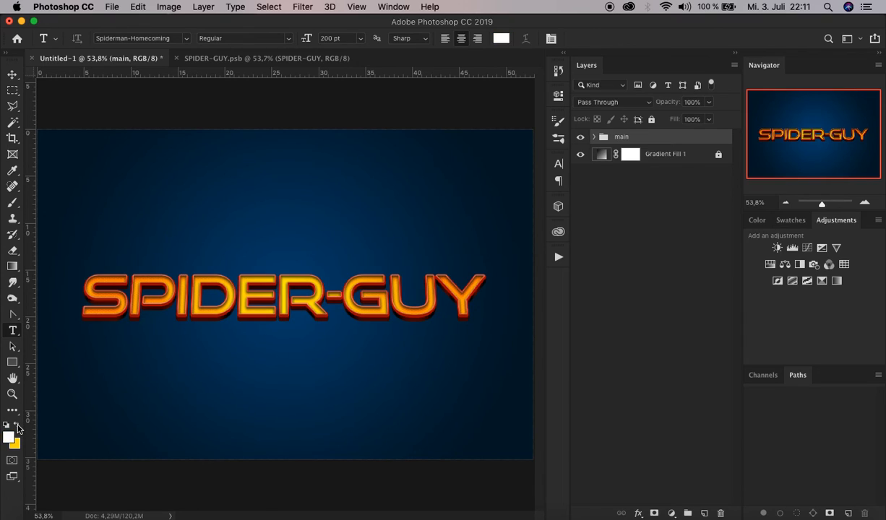
pyautogui.click(290, 357)
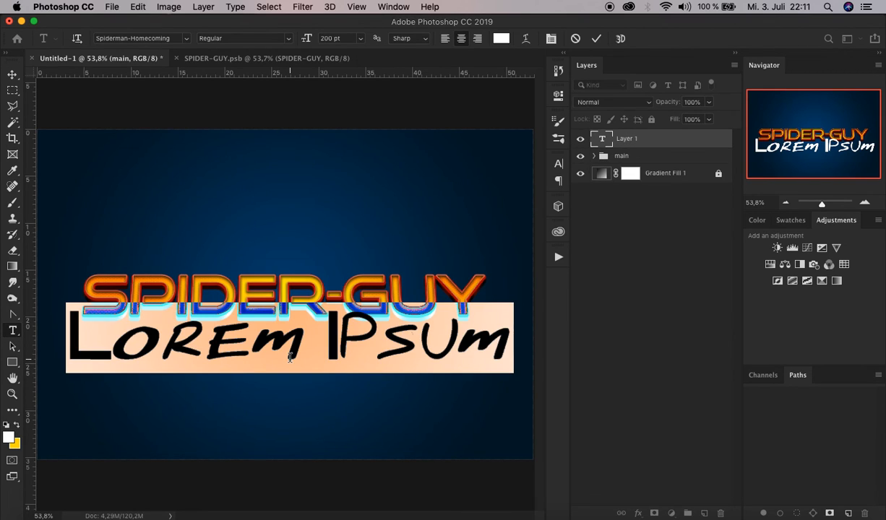
pyautogui.write('Far From Her')
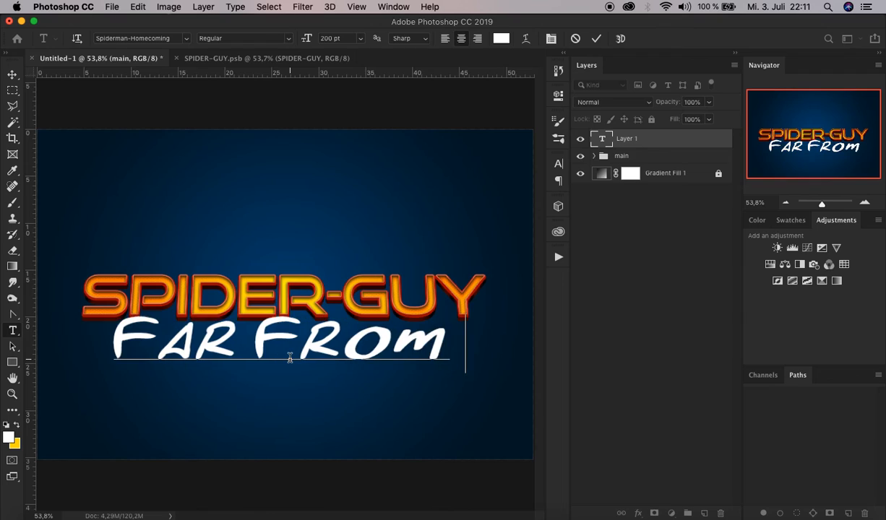
pyautogui.write('e')
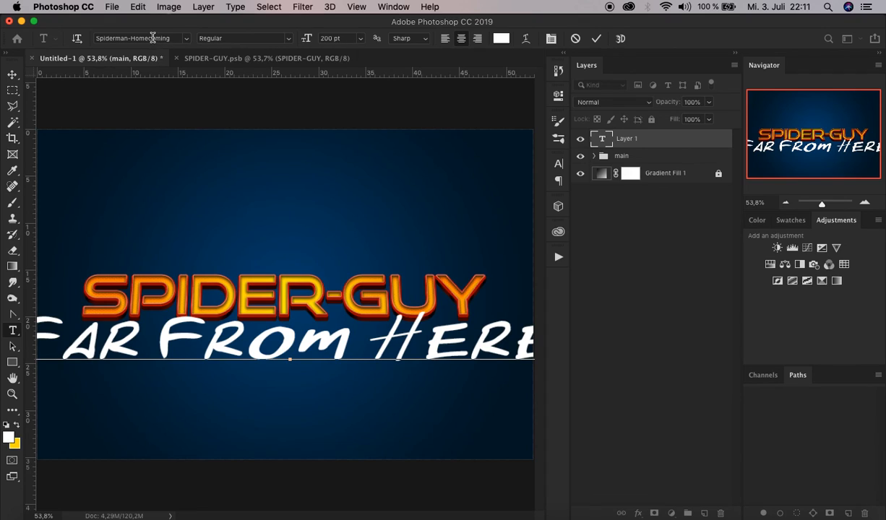
# Set the font size of the whole "far from here" text to 100 pt and commit it
pyautogui.tripleClick(293, 346)
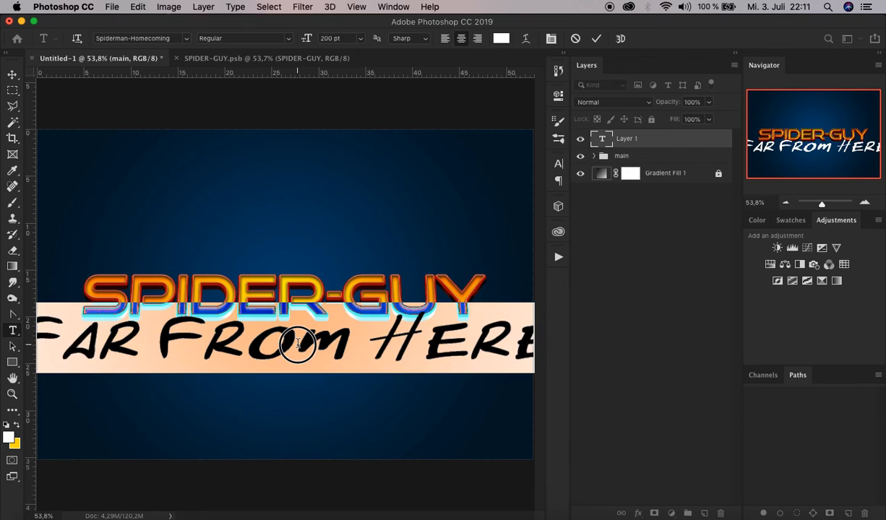
pyautogui.click(326, 37)
pyautogui.write('100')
pyautogui.press('Return')
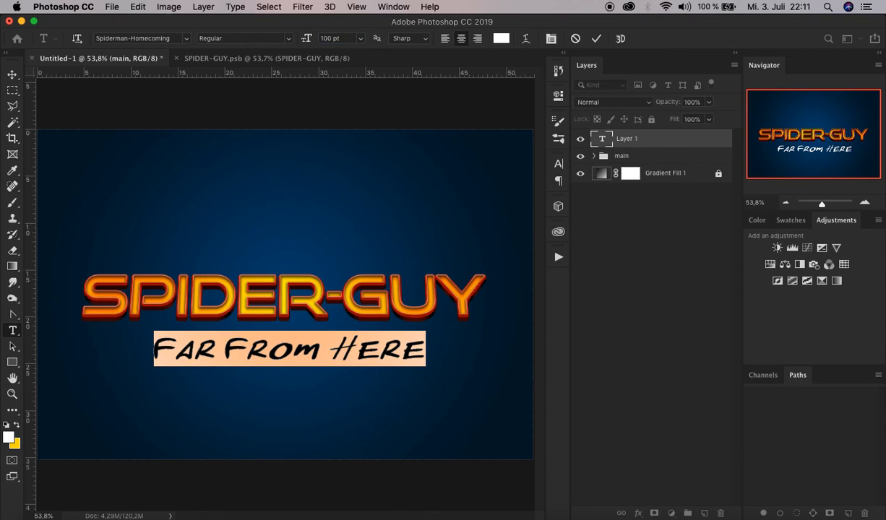
pyautogui.click(13, 74)
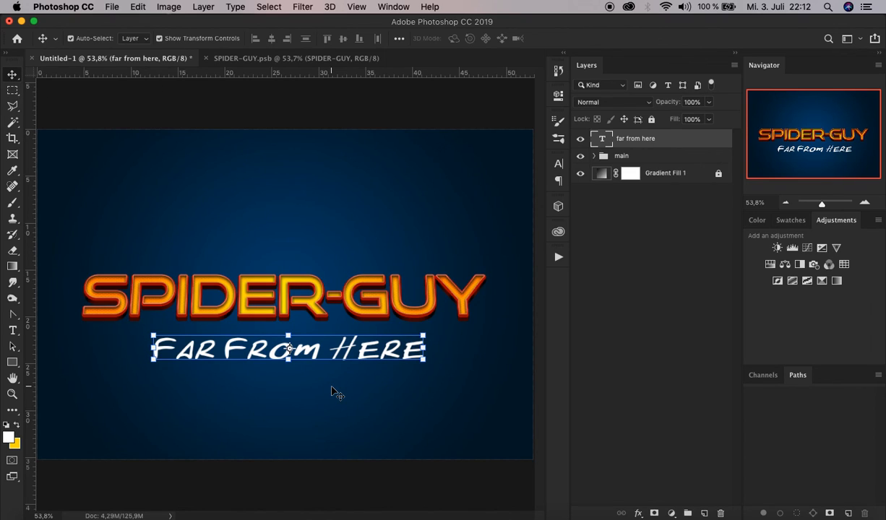
# Move the "far from here" text closer beneath the title and centre it horizontally on the canvas, leaving nothing selected
pyautogui.moveTo(349, 342); pyautogui.dragTo(362, 349)
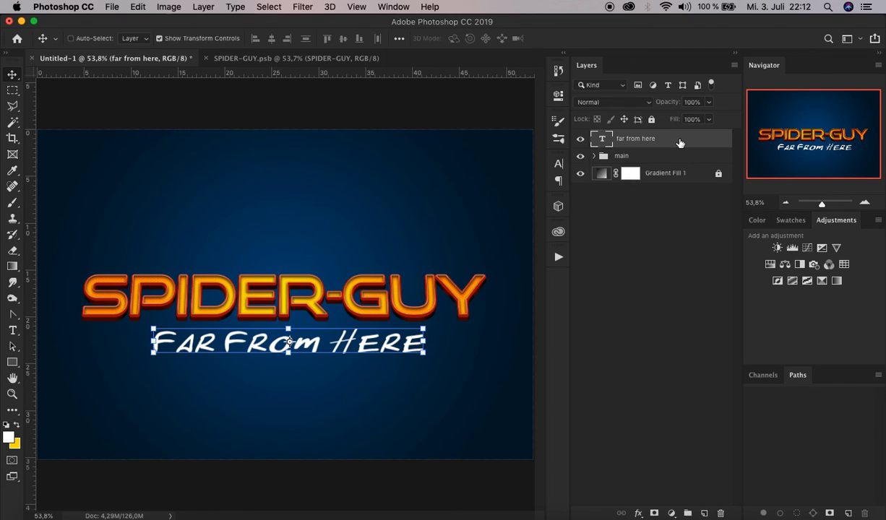
pyautogui.press('super+a')
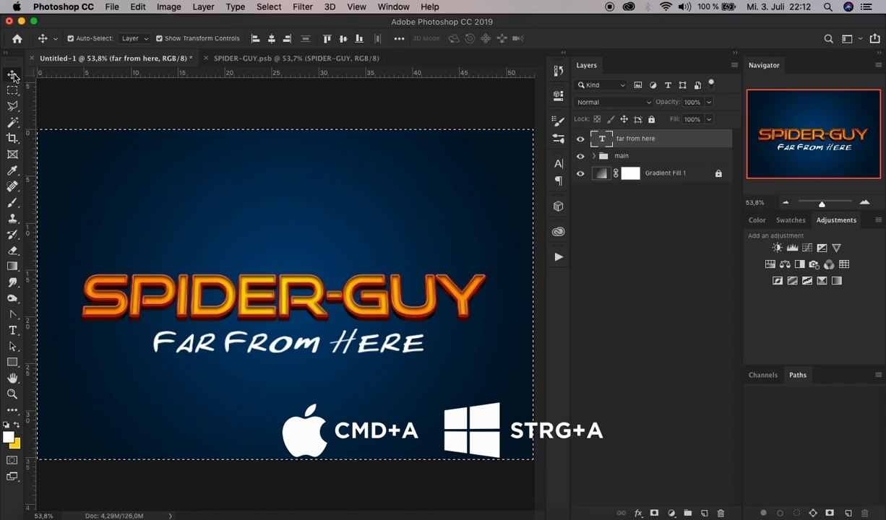
pyautogui.click(272, 39)
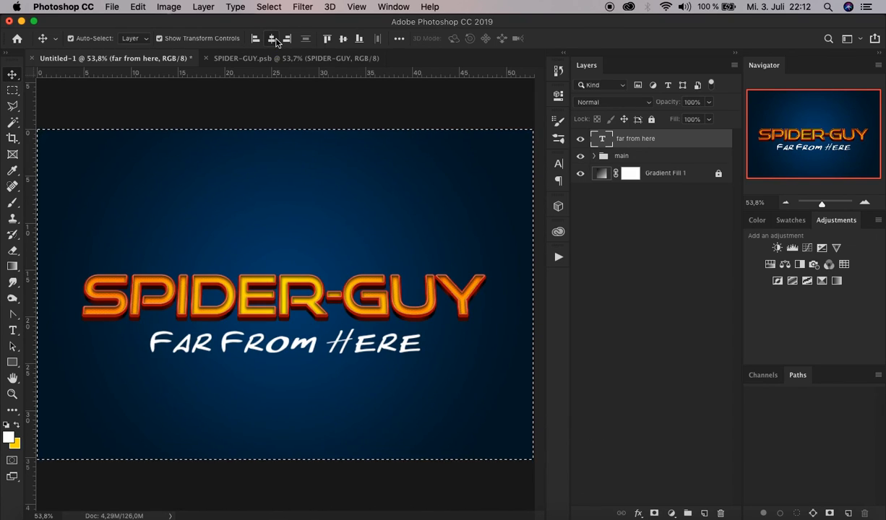
pyautogui.press('super')
pyautogui.press('super+d')
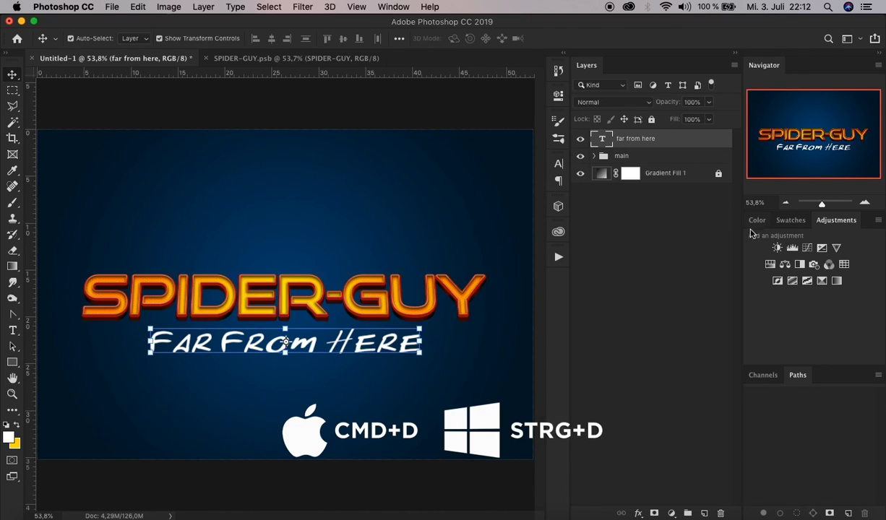
pyautogui.click(688, 247)
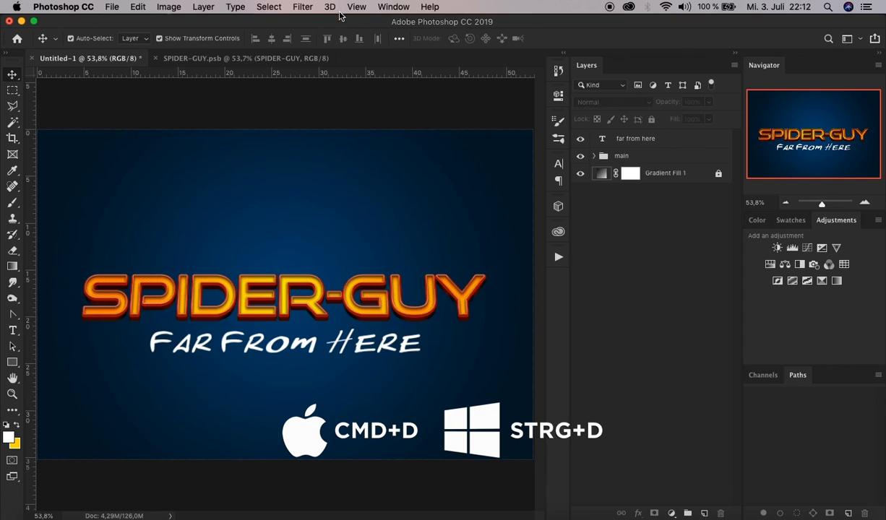